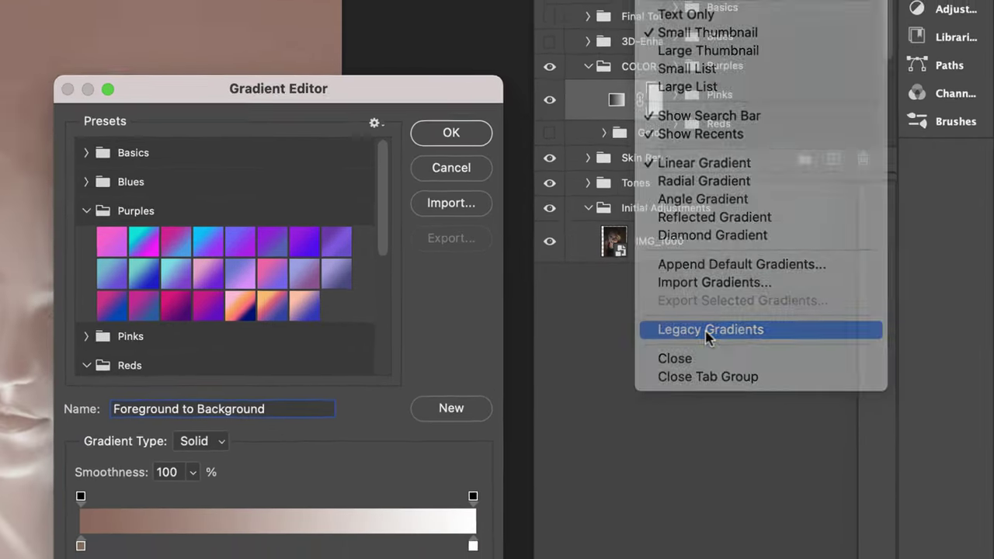
Load the Legacy Gradients and apply the Gold 1 preset from the Photographic Toning set to the gradient map.
{"action": "left_click", "coordinate": [694, 335]}
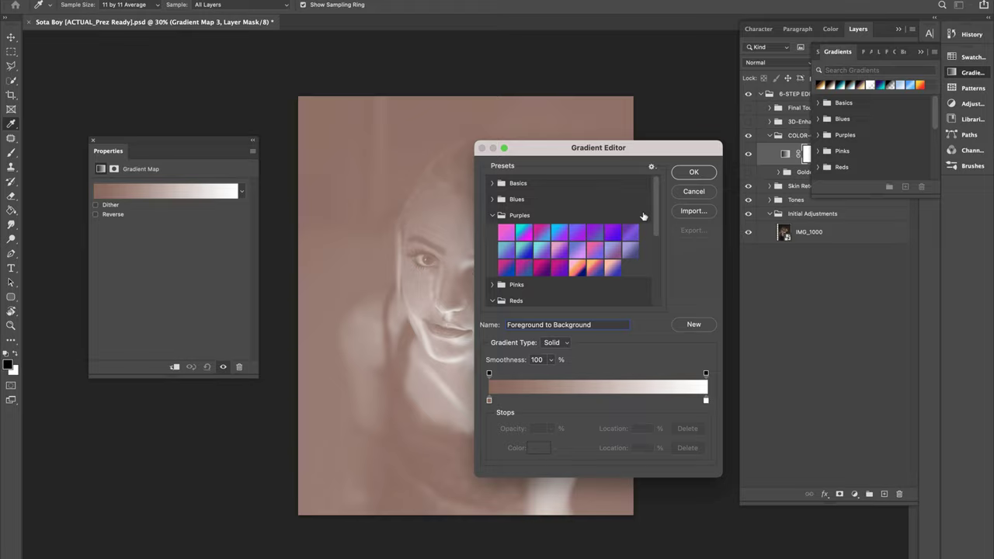
{"action": "scroll", "coordinate": [644, 216], "scroll_direction": "down", "scroll_amount": 5}
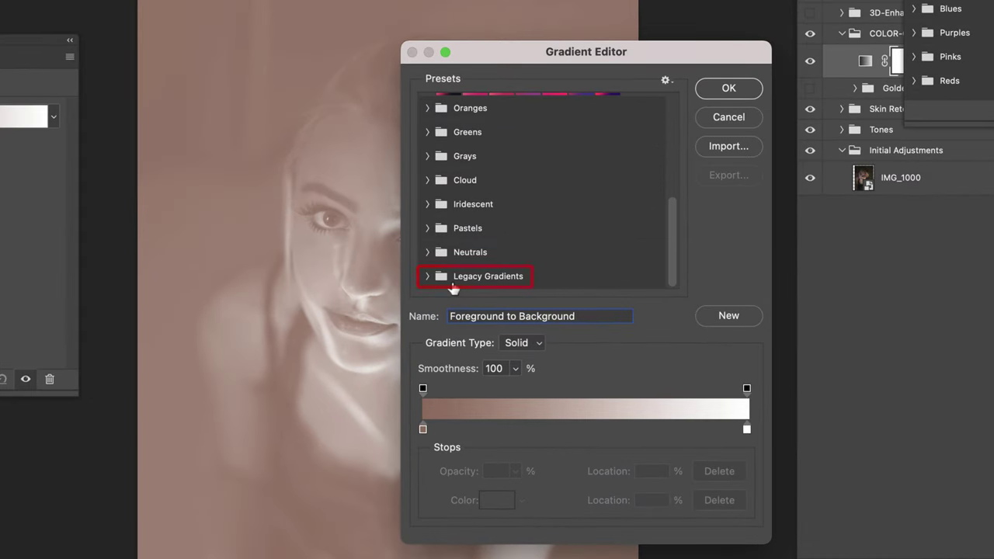
{"action": "left_click", "coordinate": [427, 277]}
{"action": "scroll", "coordinate": [489, 276], "scroll_direction": "down", "scroll_amount": 4}
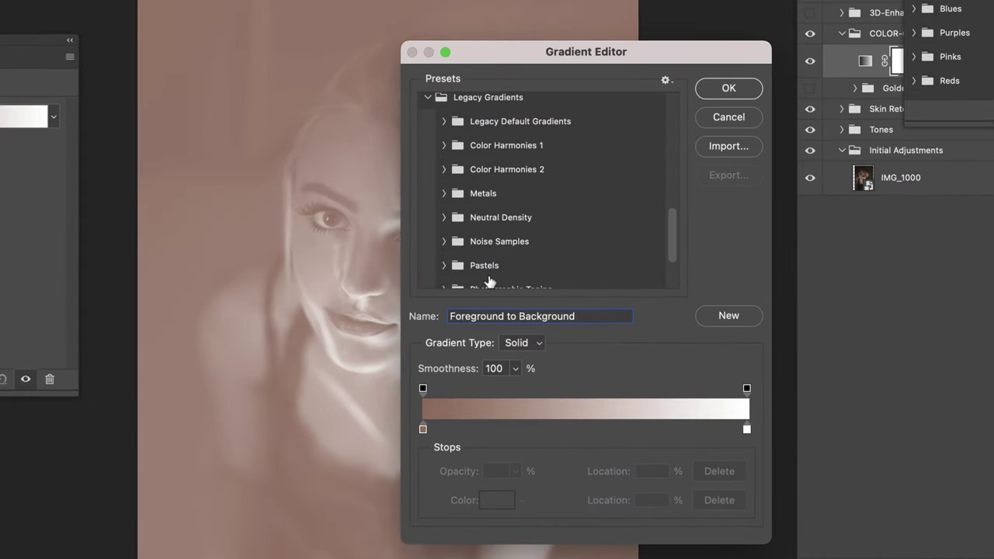
{"action": "left_click", "coordinate": [446, 251]}
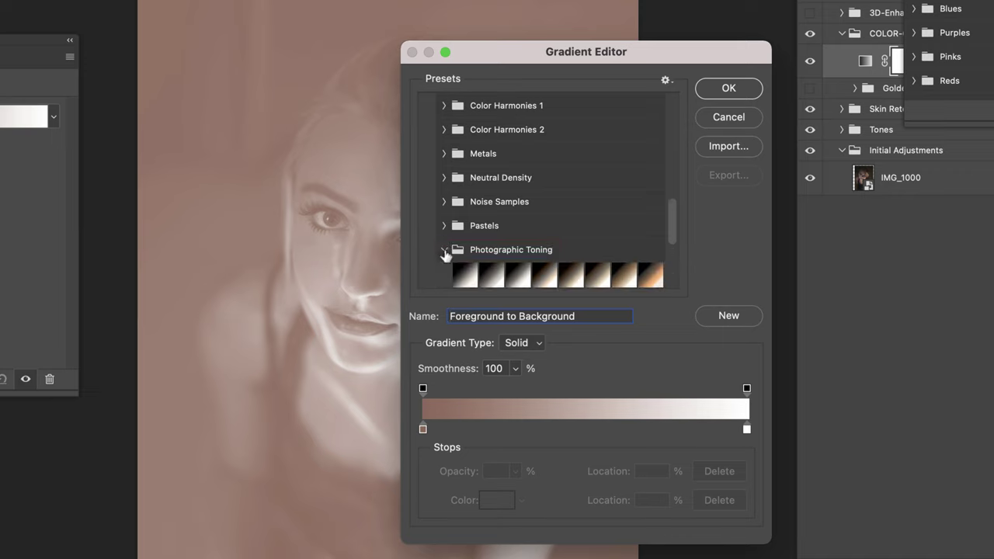
{"action": "scroll", "coordinate": [544, 256], "scroll_direction": "down", "scroll_amount": 3}
{"action": "left_click", "coordinate": [564, 242]}
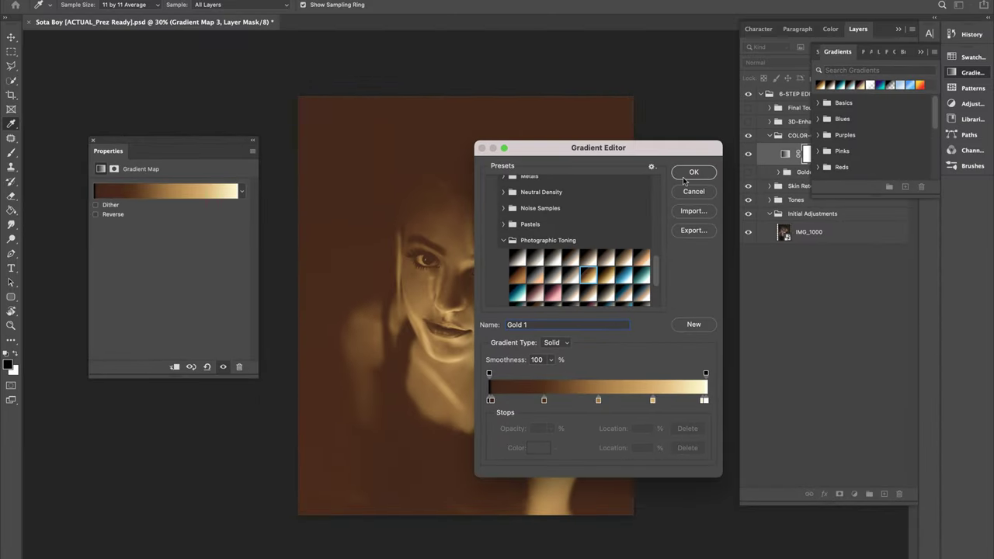
{"action": "left_click", "coordinate": [728, 88]}
{"action": "left_click", "coordinate": [930, 55]}
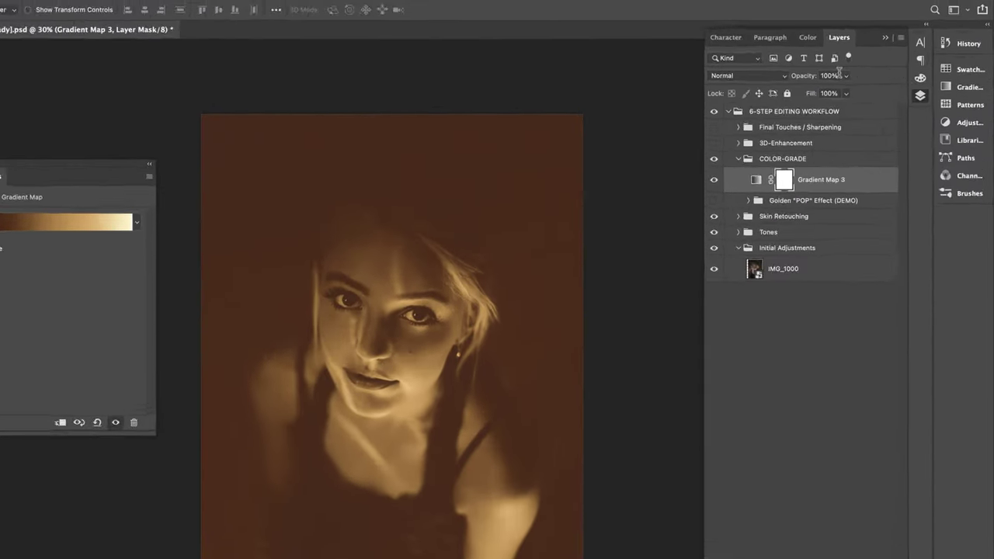
Set the gradient map layer's blend mode to Soft Light and its opacity to 23%.
{"action": "left_click", "coordinate": [777, 62]}
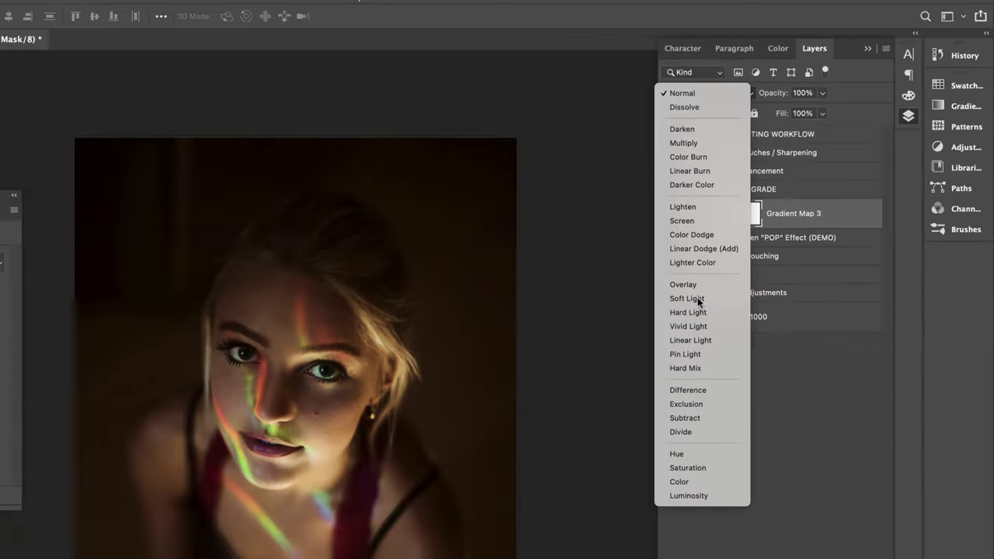
{"action": "left_click", "coordinate": [613, 392]}
{"action": "left_click", "coordinate": [850, 63]}
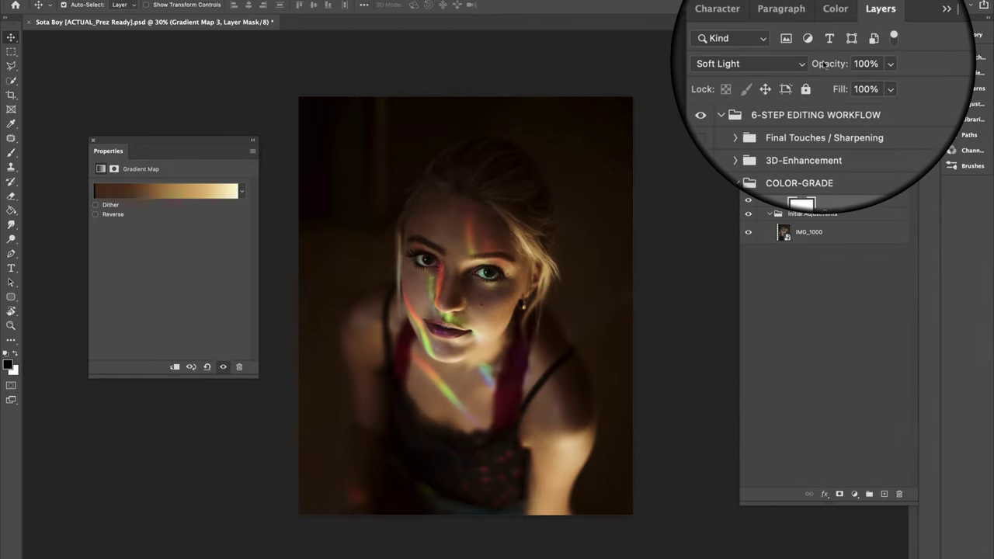
{"action": "type", "text": "18"}
{"action": "key", "text": "Return"}
{"action": "type", "text": "23"}
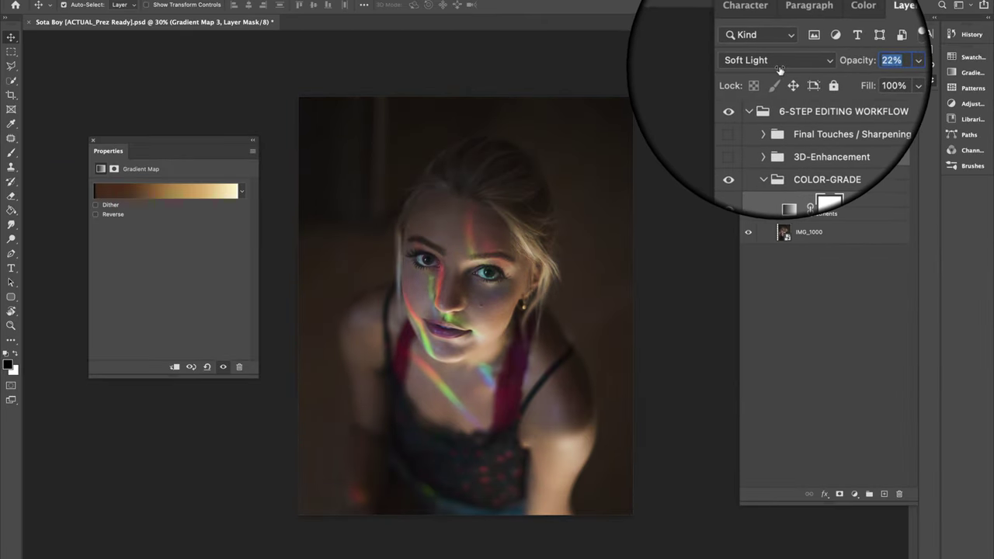
{"action": "key", "text": "Return"}
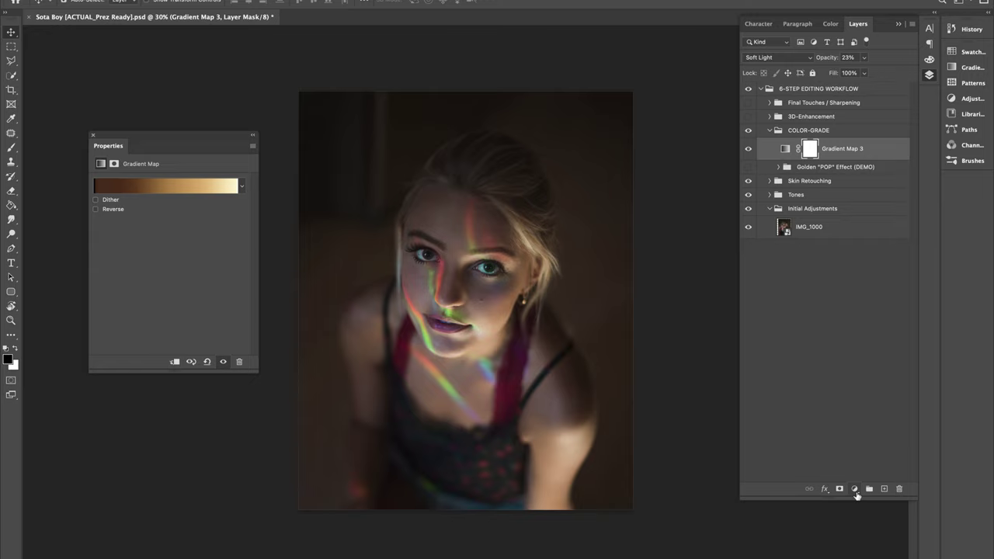
Add a Color Balance adjustment layer, shifting midtones slightly toward red and setting highlights to +1 cyan-red and -1 yellow-blue.
{"action": "left_click", "coordinate": [854, 494]}
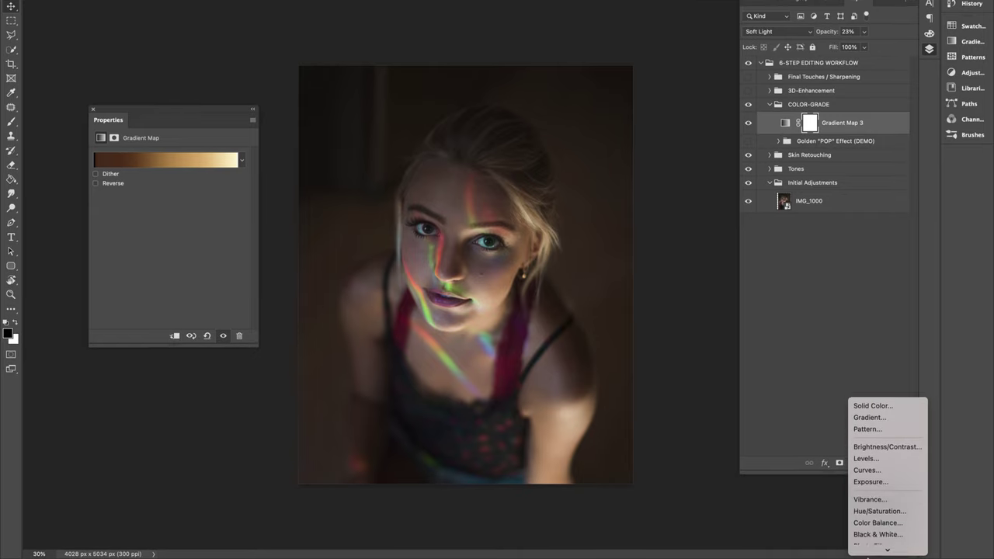
{"action": "left_click", "coordinate": [874, 437]}
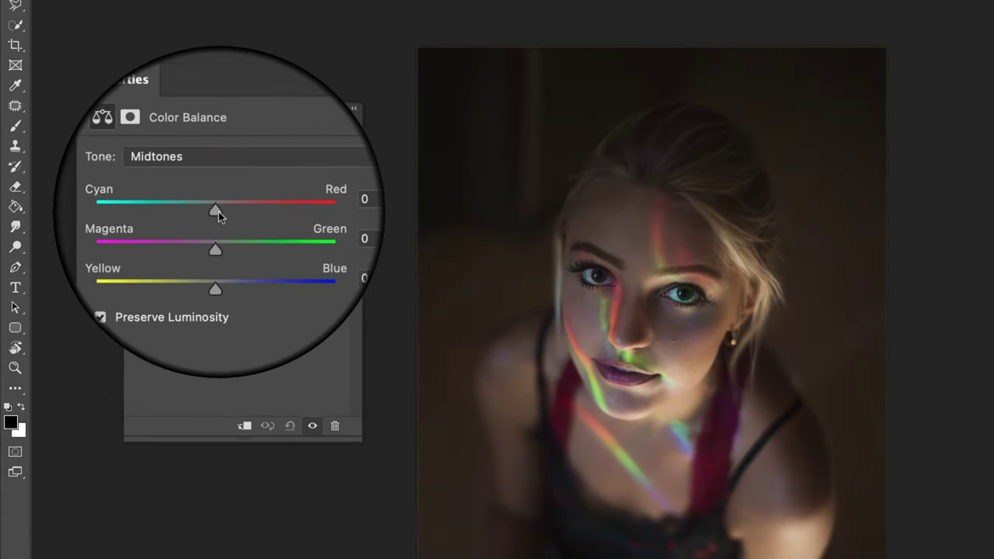
{"action": "left_click_drag", "start_coordinate": [155, 212], "coordinate": [155, 212]}
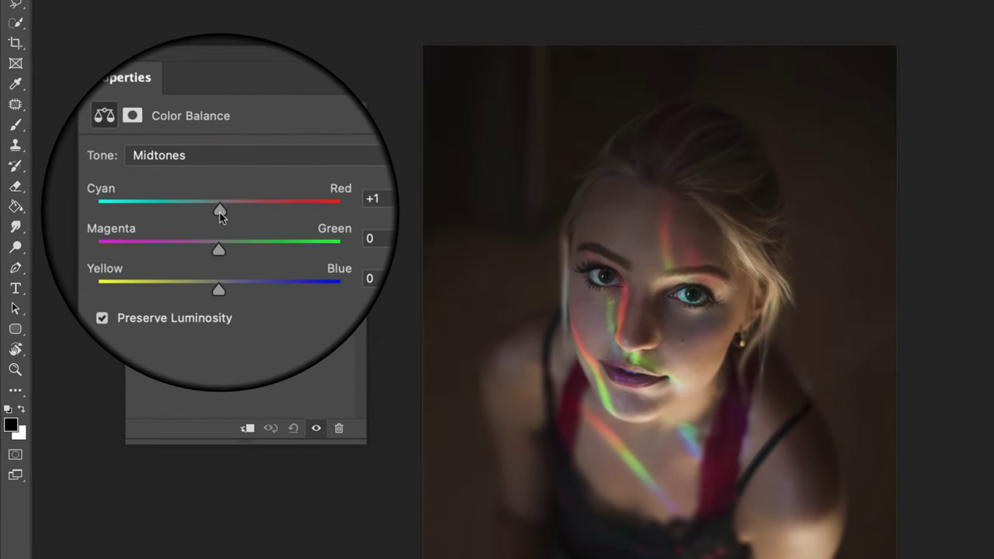
{"action": "left_click_drag", "start_coordinate": [218, 289], "coordinate": [216, 264]}
{"action": "left_click", "coordinate": [233, 178]}
{"action": "left_click", "coordinate": [221, 187]}
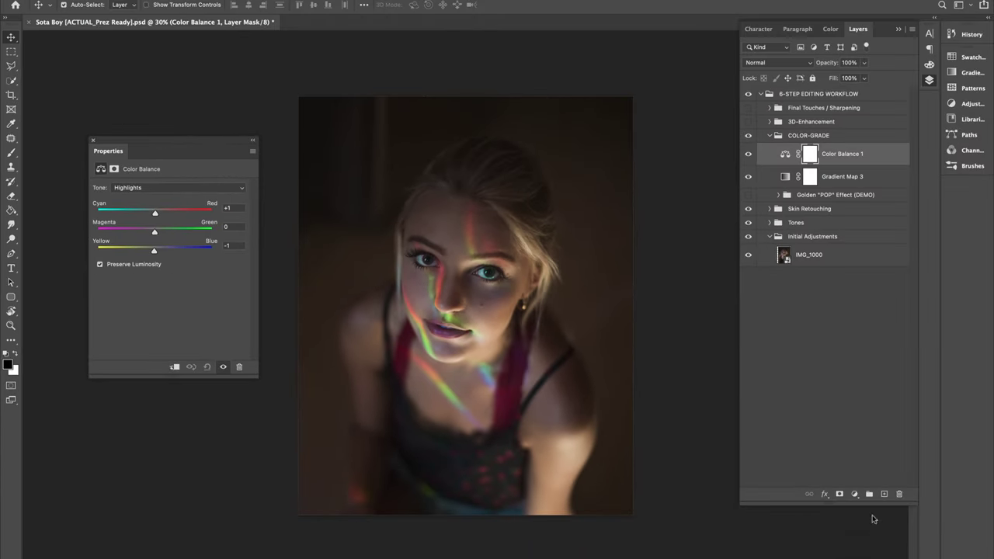
Add a Curves adjustment layer with RGB points at input 62, output 69 and input 190, output 211.
{"action": "left_click", "coordinate": [855, 494]}
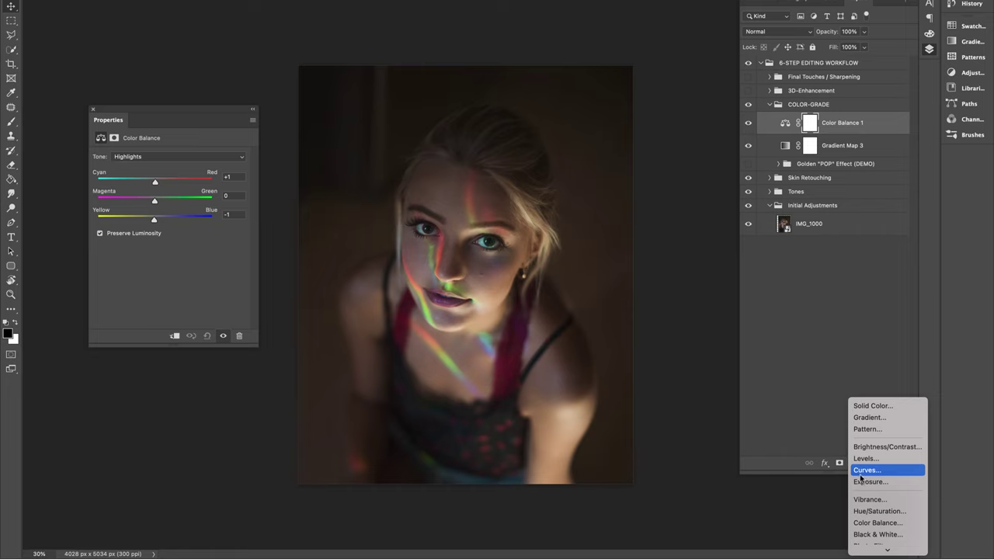
{"action": "left_click", "coordinate": [864, 470]}
{"action": "left_click_drag", "start_coordinate": [211, 215], "coordinate": [210, 209]}
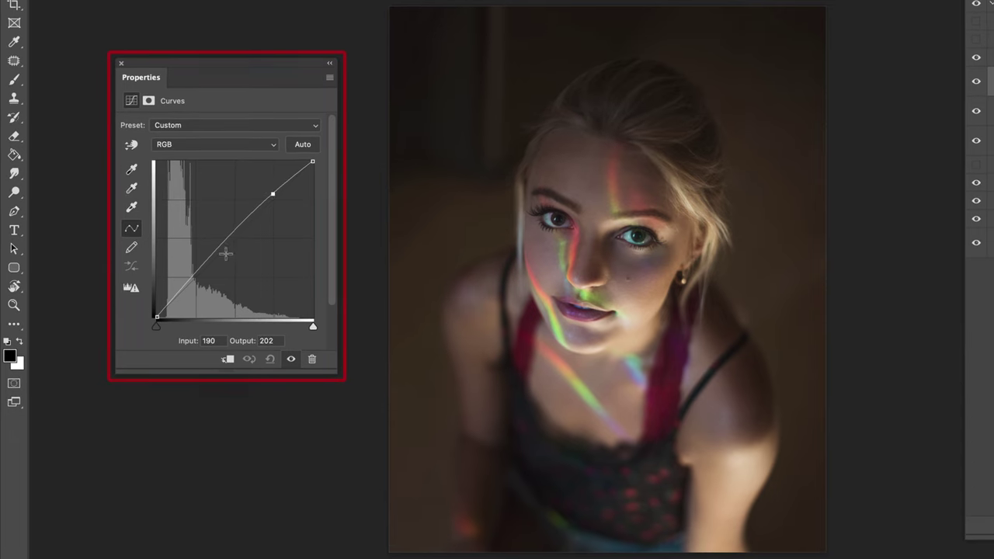
{"action": "left_click_drag", "start_coordinate": [195, 274], "coordinate": [195, 277]}
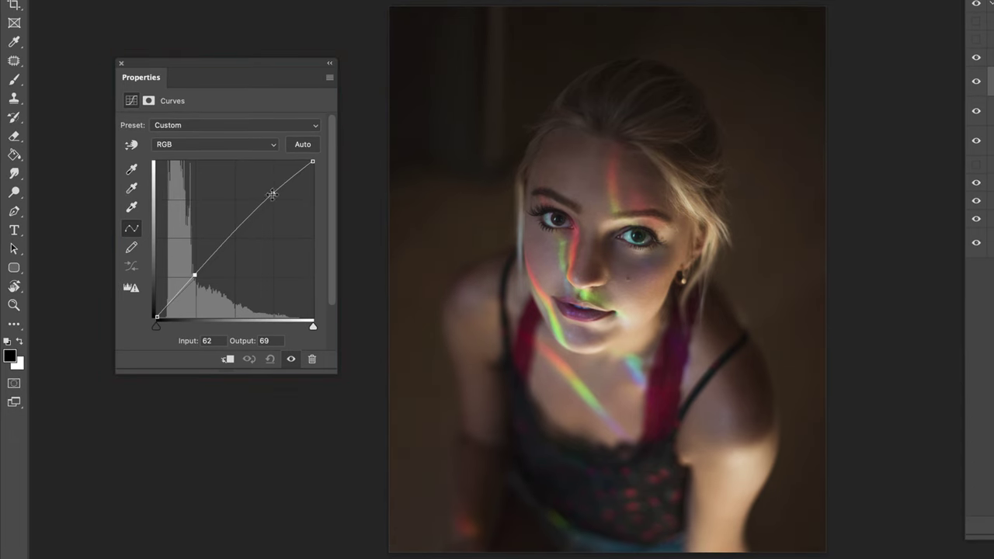
{"action": "left_click_drag", "start_coordinate": [272, 194], "coordinate": [272, 188]}
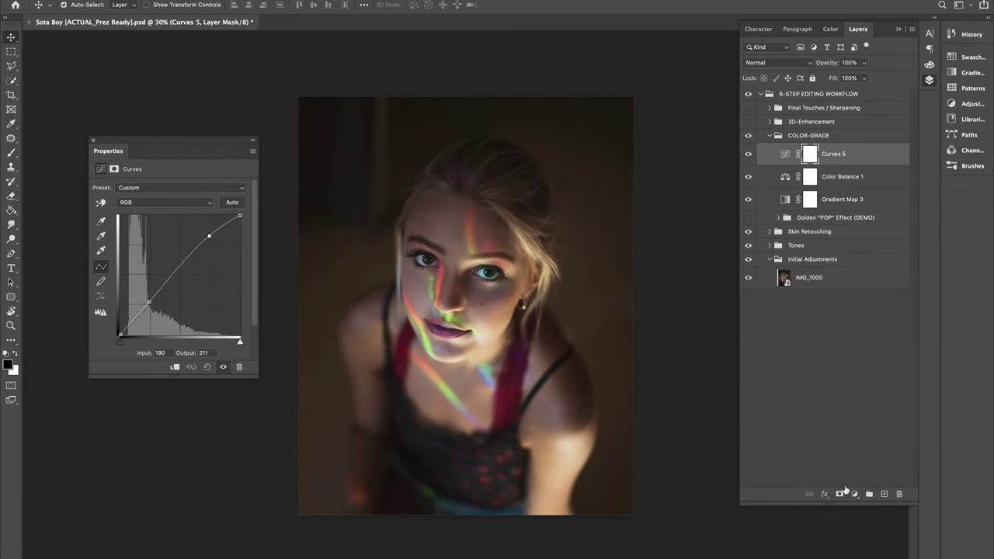
Add a Hue/Saturation adjustment layer with master saturation at +4 and the Reds hue at +4.
{"action": "left_click", "coordinate": [853, 494]}
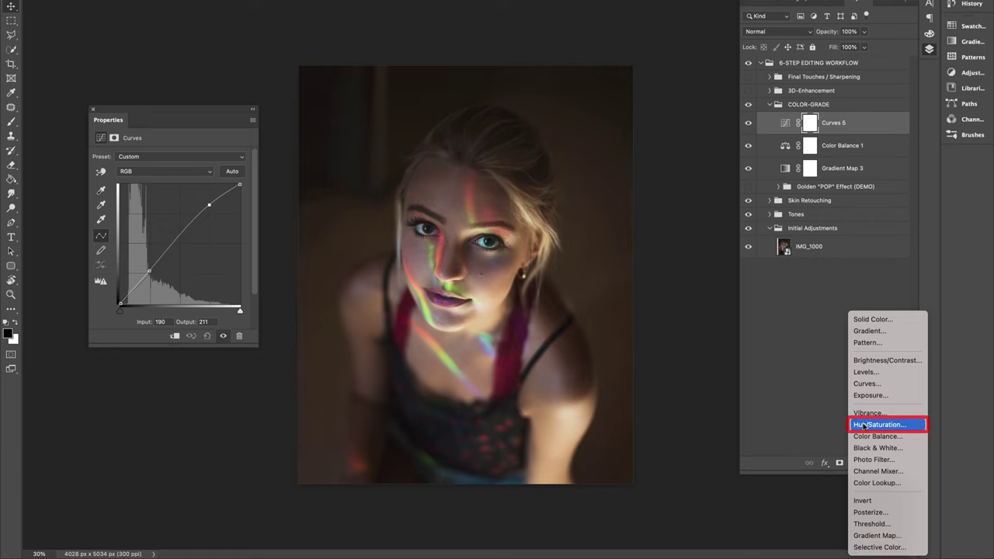
{"action": "left_click", "coordinate": [863, 425]}
{"action": "left_click_drag", "start_coordinate": [168, 222], "coordinate": [173, 222]}
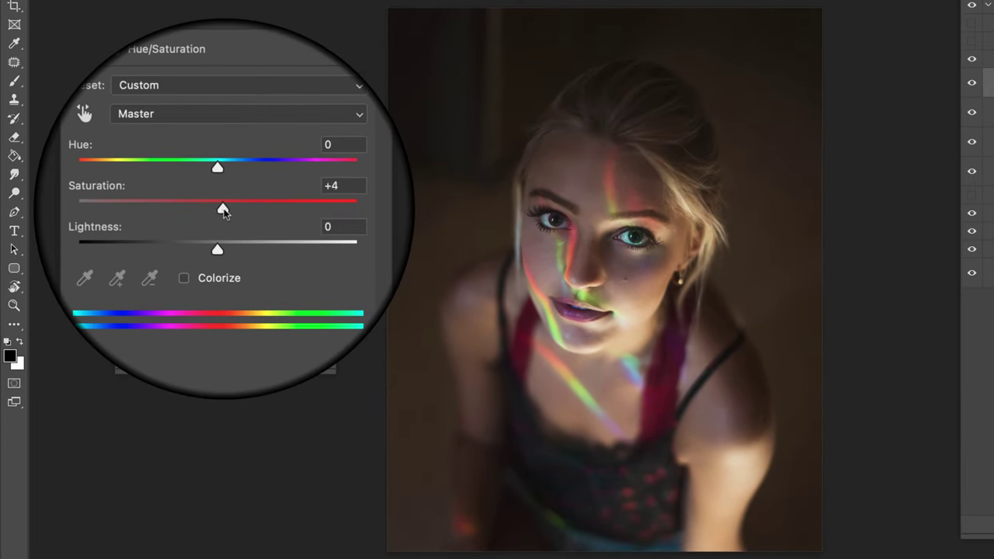
{"action": "left_click", "coordinate": [188, 142]}
{"action": "left_click", "coordinate": [180, 160]}
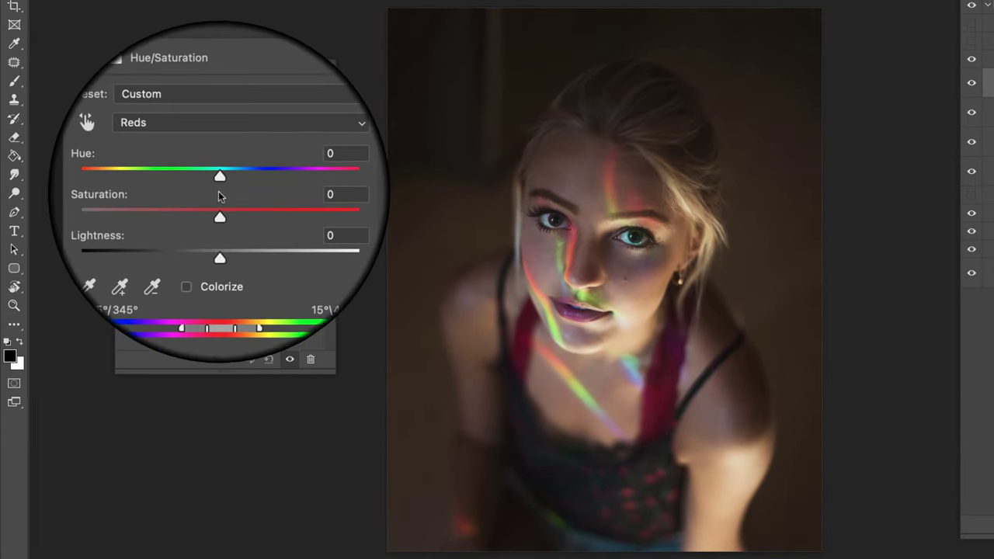
{"action": "left_click_drag", "start_coordinate": [220, 176], "coordinate": [223, 178]}
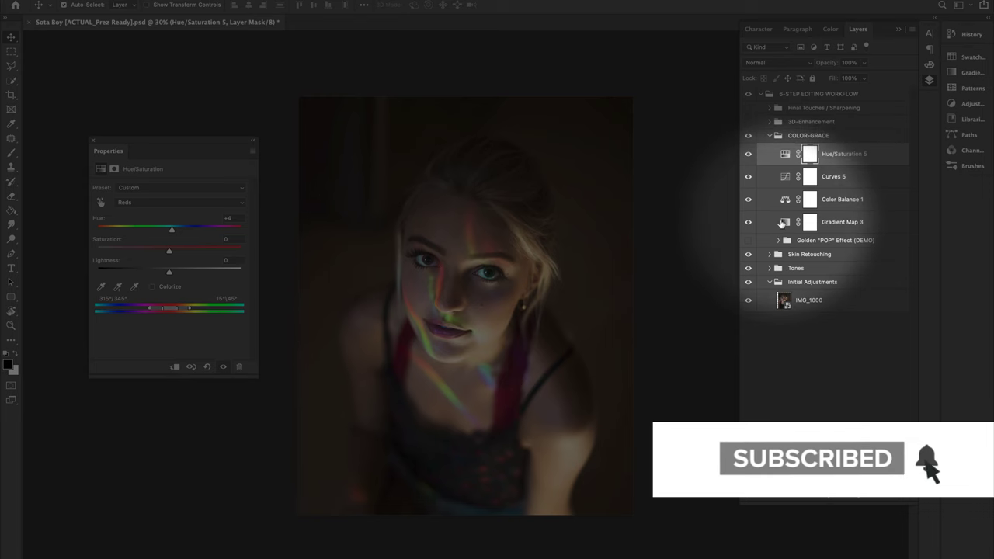
Group the four new COLOR-GRADE adjustment layers and toggle the group's visibility to compare before and after.
{"action": "left_click", "coordinate": [780, 221], "text": "shift"}
{"action": "key", "text": "ctrl+g"}
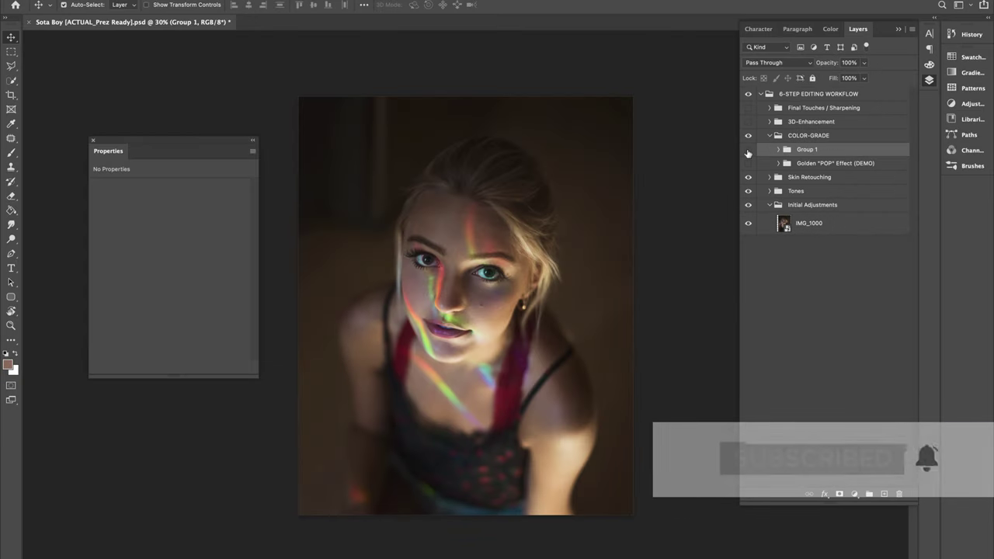
{"action": "left_click", "coordinate": [748, 150]}
{"action": "left_click", "coordinate": [748, 150]}
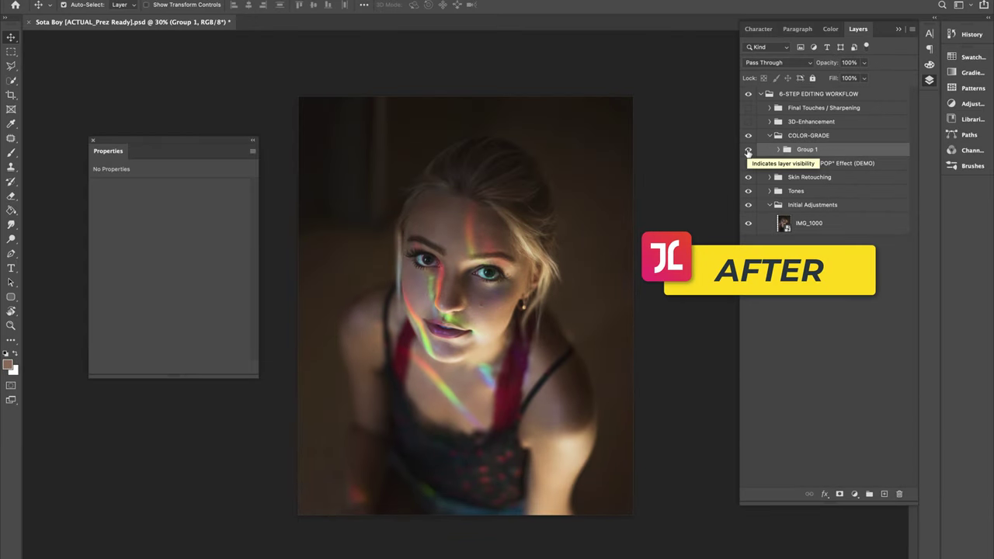
{"action": "left_click", "coordinate": [748, 149]}
{"action": "left_click", "coordinate": [748, 150]}
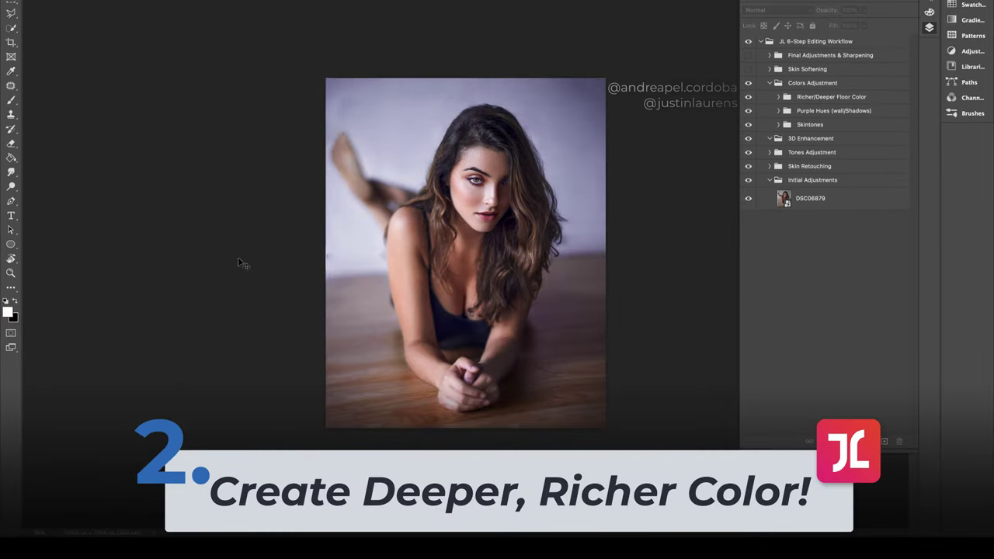
Toggle the visibility of the Richer/Deeper Floor Color group to compare the floor with and without it.
{"action": "left_click", "coordinate": [750, 98]}
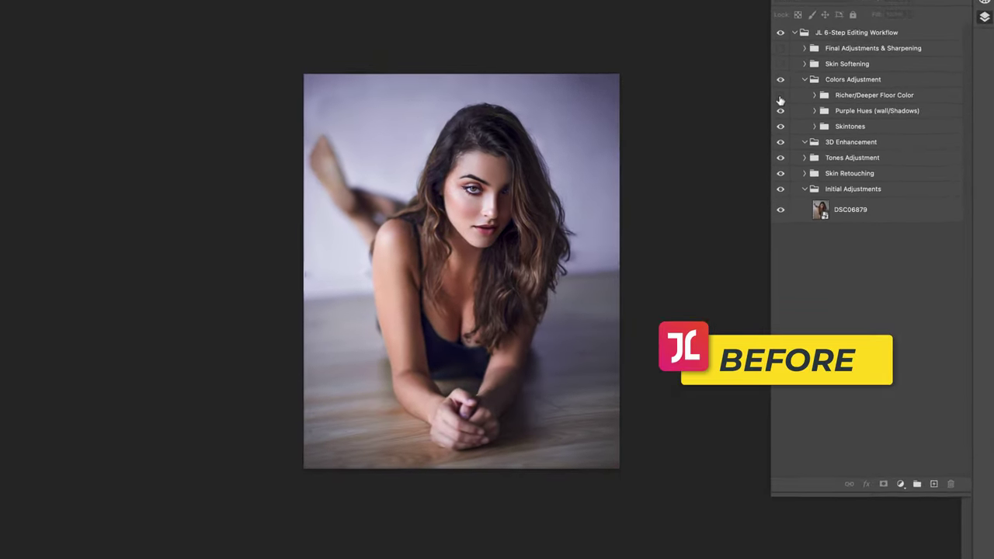
{"action": "left_click", "coordinate": [750, 98]}
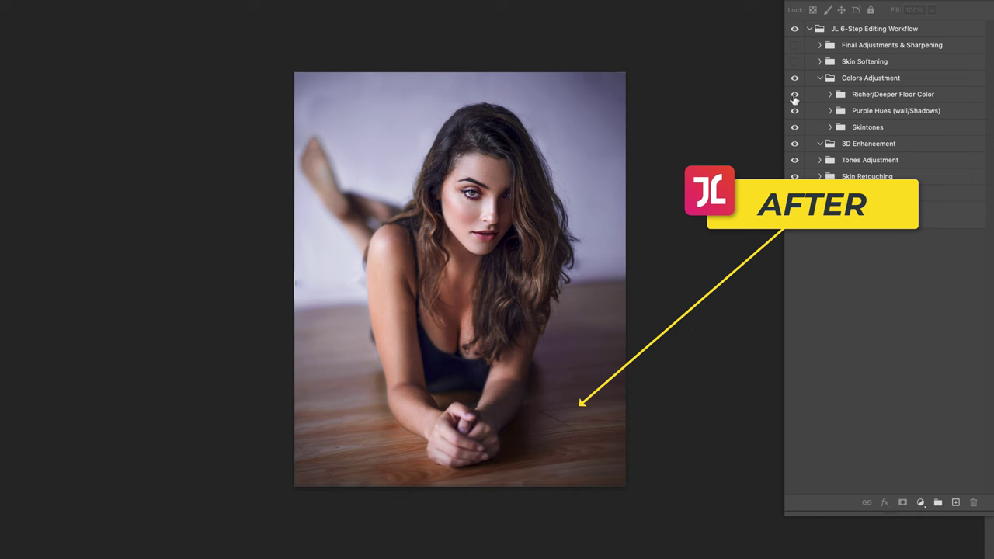
{"action": "left_click", "coordinate": [793, 95]}
{"action": "left_click", "coordinate": [794, 94]}
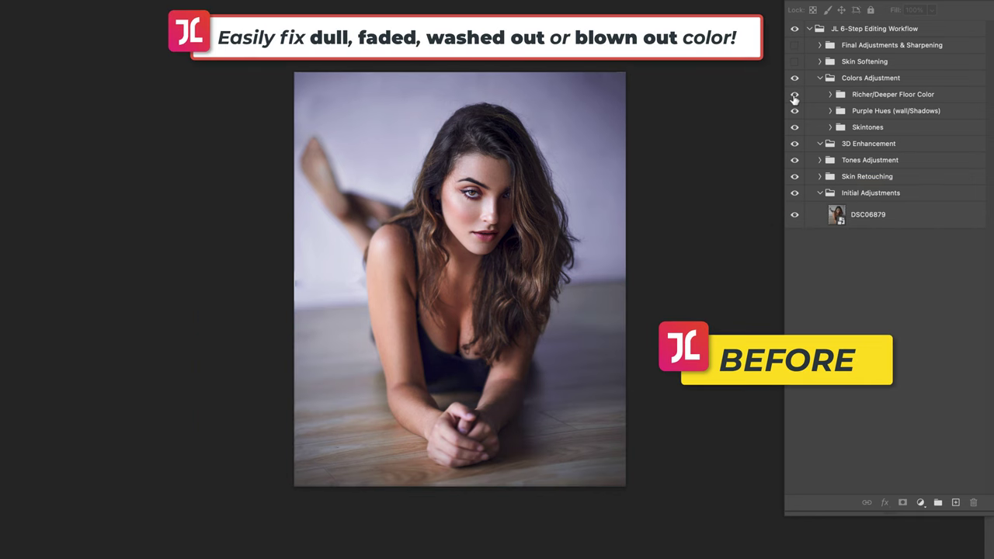
{"action": "left_click", "coordinate": [794, 95]}
{"action": "left_click", "coordinate": [794, 95]}
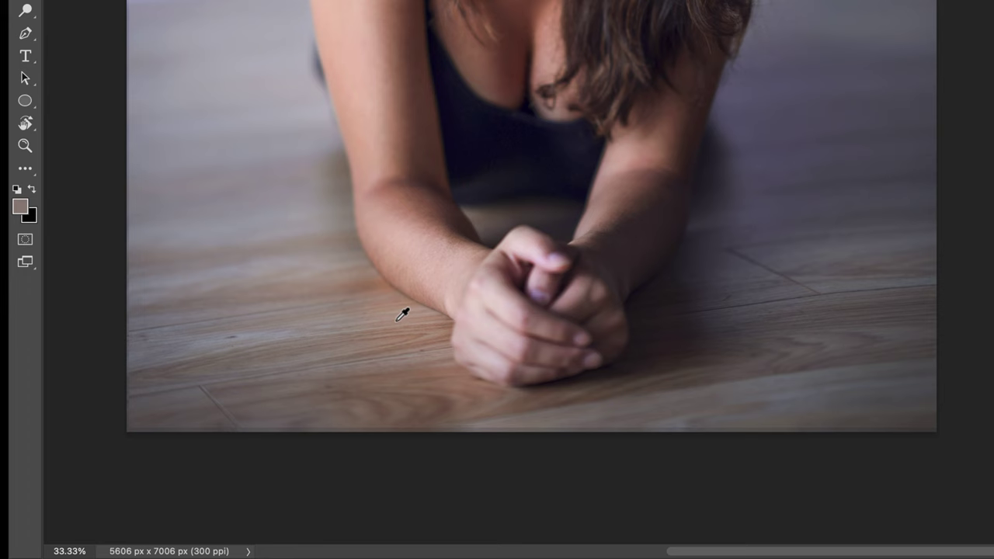
Sample the tones of the wooden floor beside the model's hands to examine its faded colour.
{"action": "left_click", "coordinate": [396, 333]}
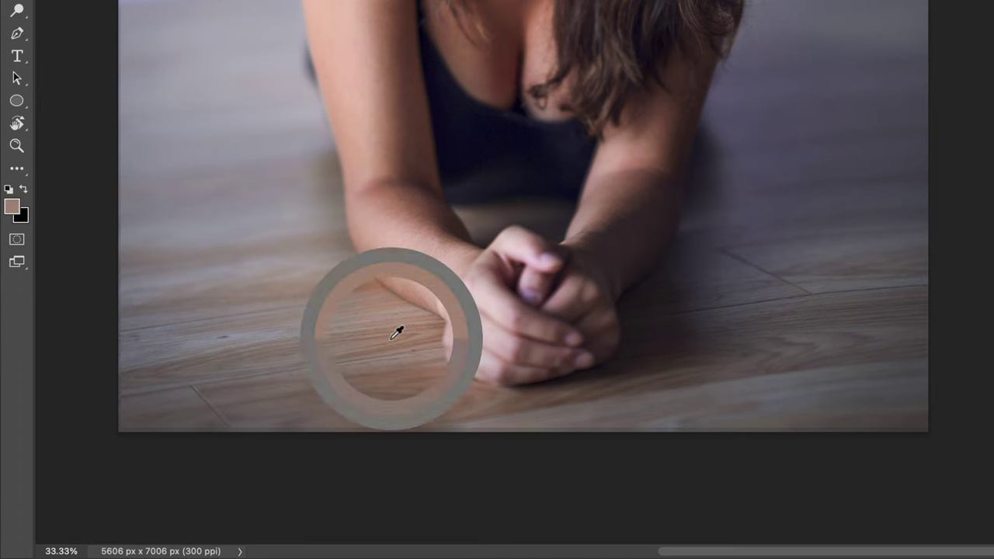
{"action": "mouse_move", "coordinate": [396, 332]}
{"action": "left_mouse_down"}
{"action": "mouse_move", "coordinate": [330, 349]}
{"action": "mouse_move", "coordinate": [396, 386]}
{"action": "mouse_move", "coordinate": [404, 339]}
{"action": "mouse_move", "coordinate": [322, 340]}
{"action": "mouse_move", "coordinate": [360, 375]}
{"action": "mouse_move", "coordinate": [388, 370]}
{"action": "left_mouse_up"}
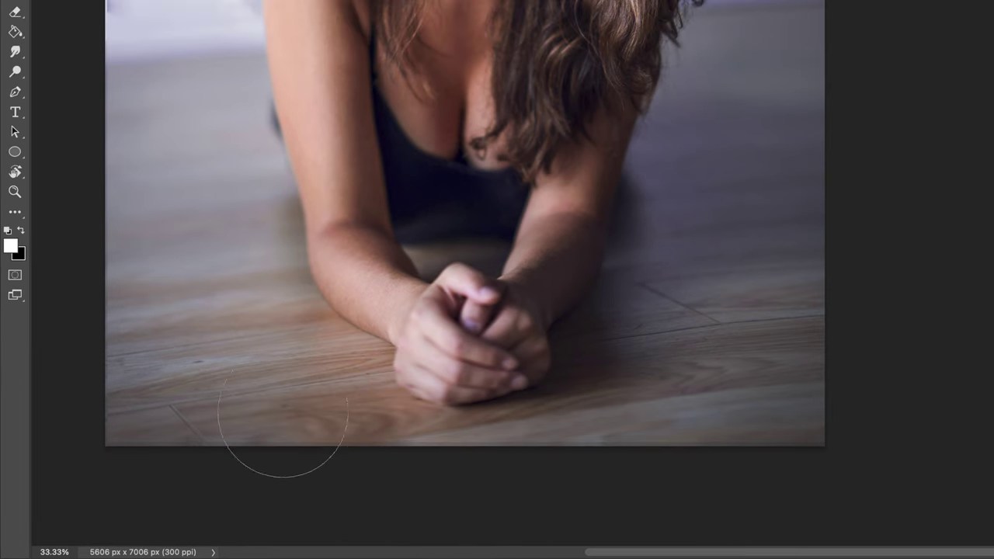
{"action": "mouse_move", "coordinate": [277, 411]}
{"action": "left_mouse_down"}
{"action": "mouse_move", "coordinate": [241, 397]}
{"action": "mouse_move", "coordinate": [304, 443]}
{"action": "mouse_move", "coordinate": [137, 372]}
{"action": "mouse_move", "coordinate": [163, 243]}
{"action": "mouse_move", "coordinate": [186, 349]}
{"action": "mouse_move", "coordinate": [178, 152]}
{"action": "mouse_move", "coordinate": [256, 417]}
{"action": "left_mouse_up"}
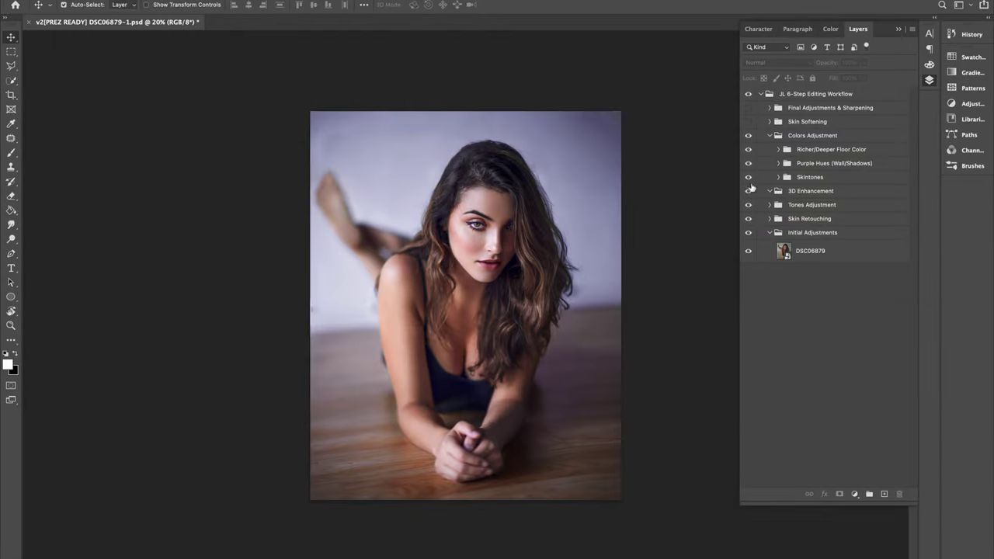
Hide the Richer/Deeper Floor Color group, add a white Solid Color fill layer above it, and invert the fill layer's mask to black.
{"action": "left_click", "coordinate": [748, 150]}
{"action": "left_click", "coordinate": [800, 153]}
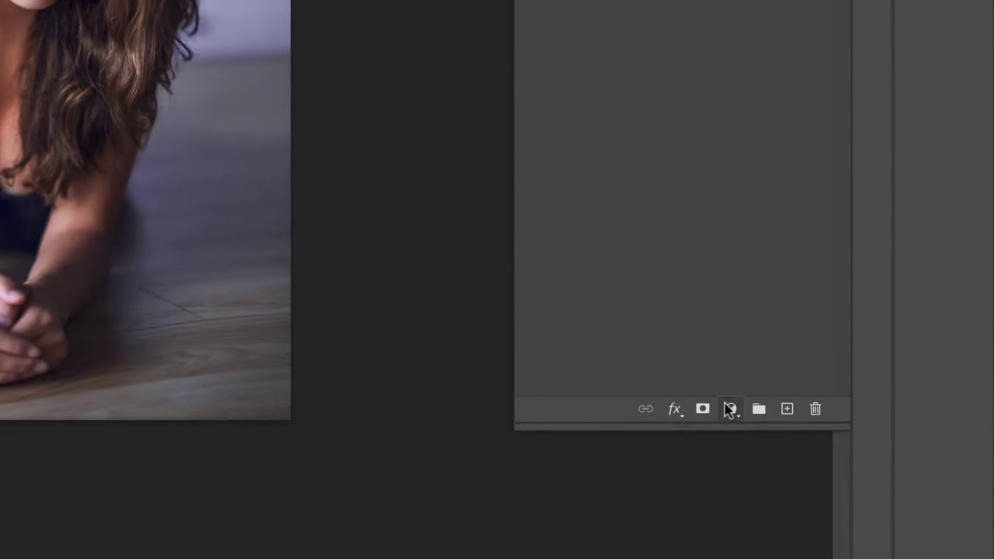
{"action": "left_click", "coordinate": [731, 410]}
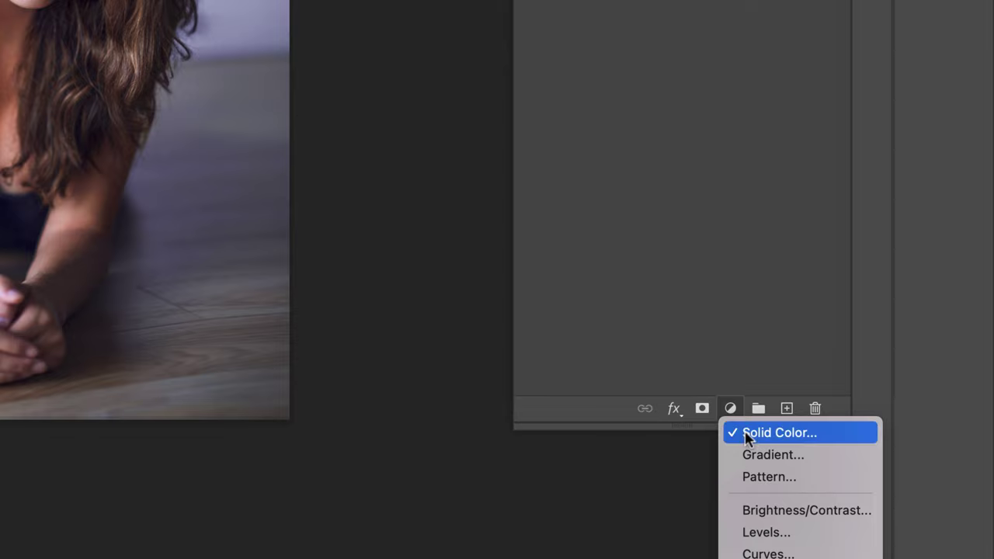
{"action": "left_click", "coordinate": [745, 435]}
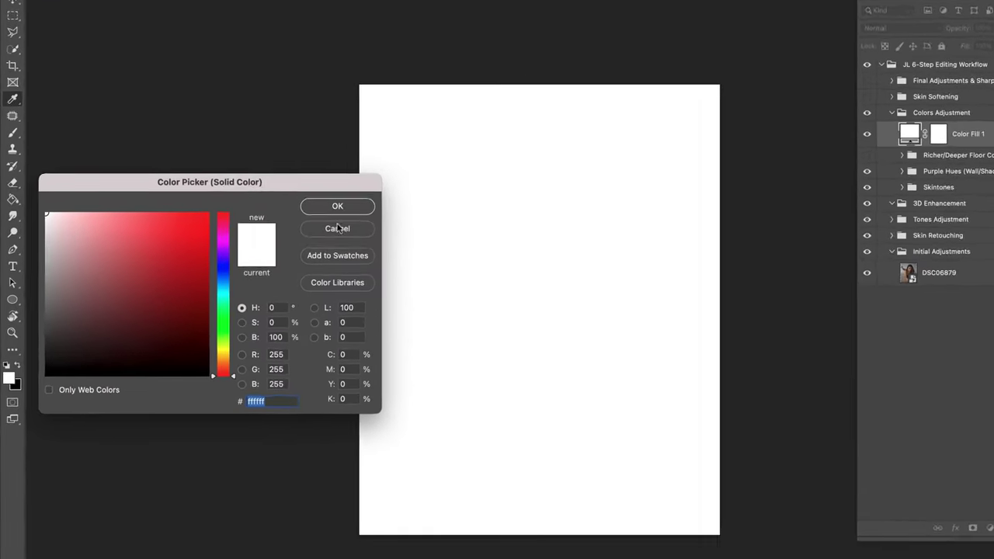
{"action": "left_click", "coordinate": [337, 205]}
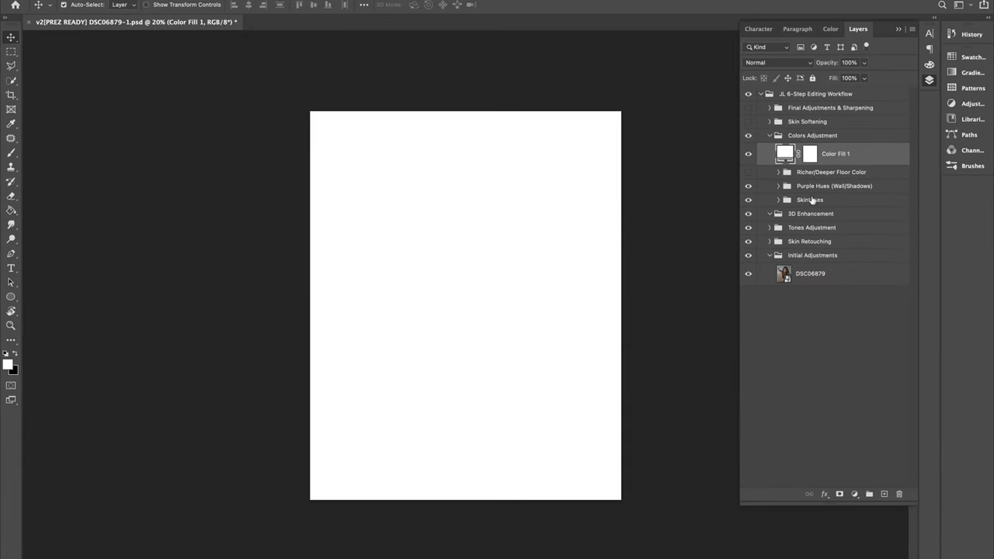
{"action": "left_click", "coordinate": [810, 154]}
{"action": "key", "text": "super+i"}
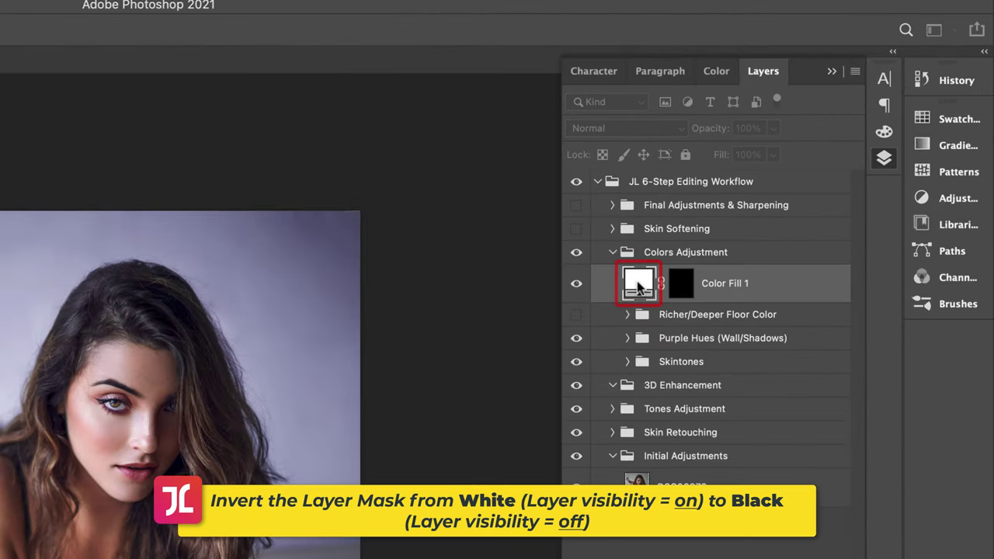
Recolour the fill to dark brown #4f311a based on a sampled floor tone, and set the layer to Soft Light at 80% opacity.
{"action": "double_click", "coordinate": [638, 284]}
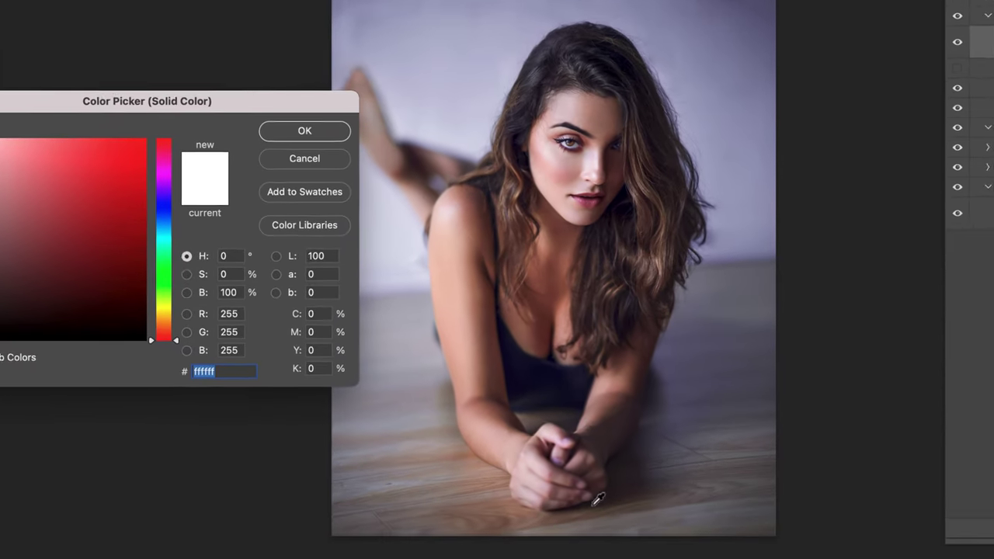
{"action": "left_click", "coordinate": [477, 509]}
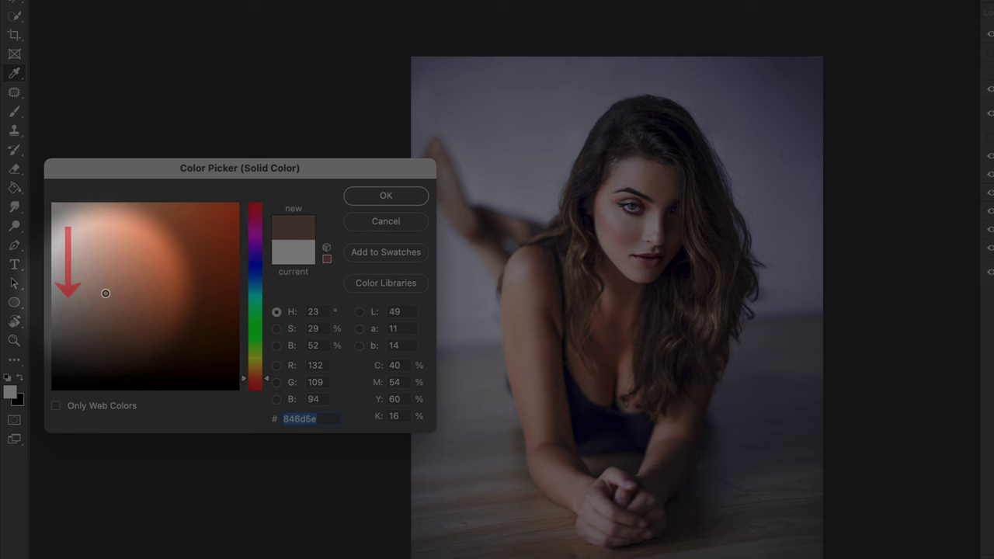
{"action": "left_click_drag", "start_coordinate": [105, 297], "coordinate": [105, 324]}
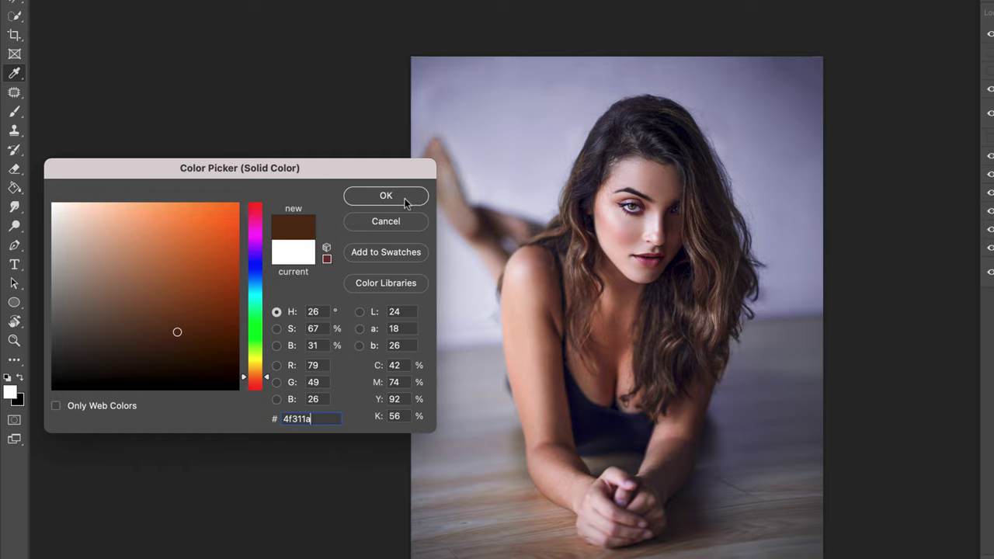
{"action": "left_click", "coordinate": [404, 200]}
{"action": "left_click", "coordinate": [777, 62]}
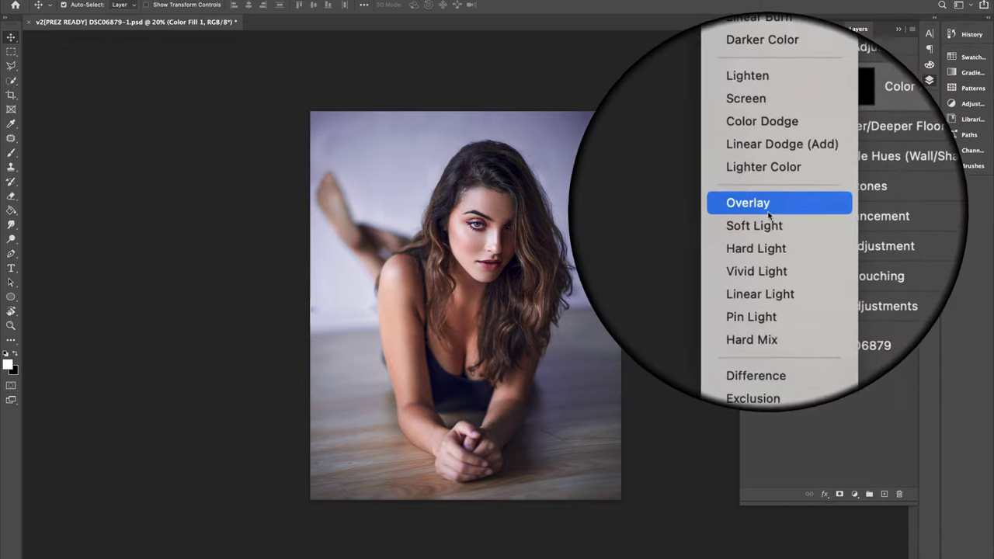
{"action": "left_click", "coordinate": [777, 200]}
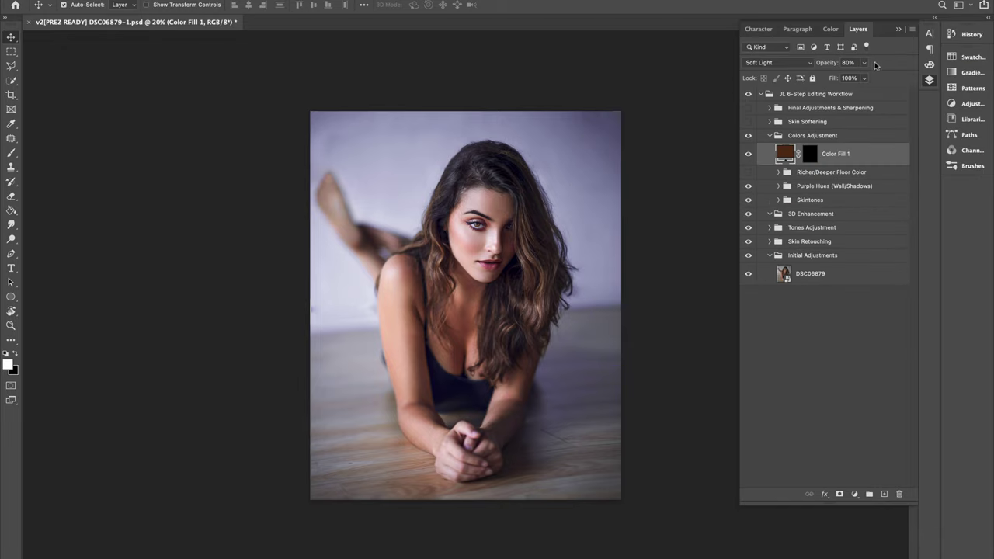
Paint white with a brush on the fill layer's mask across the wooden floor around the model to bring in the brown.
{"action": "left_click", "coordinate": [809, 153]}
{"action": "key", "text": "b"}
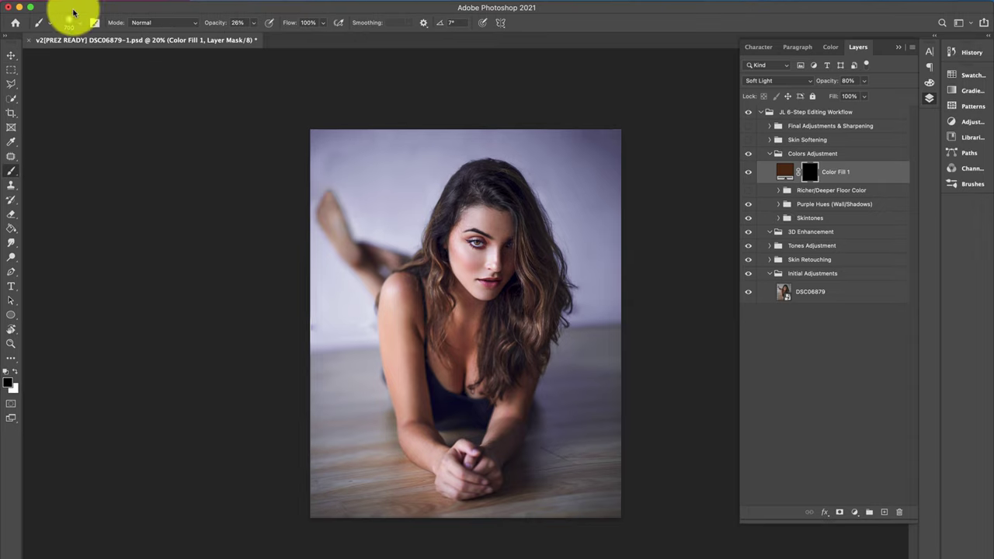
{"action": "left_click", "coordinate": [69, 37]}
{"action": "left_click", "coordinate": [46, 182]}
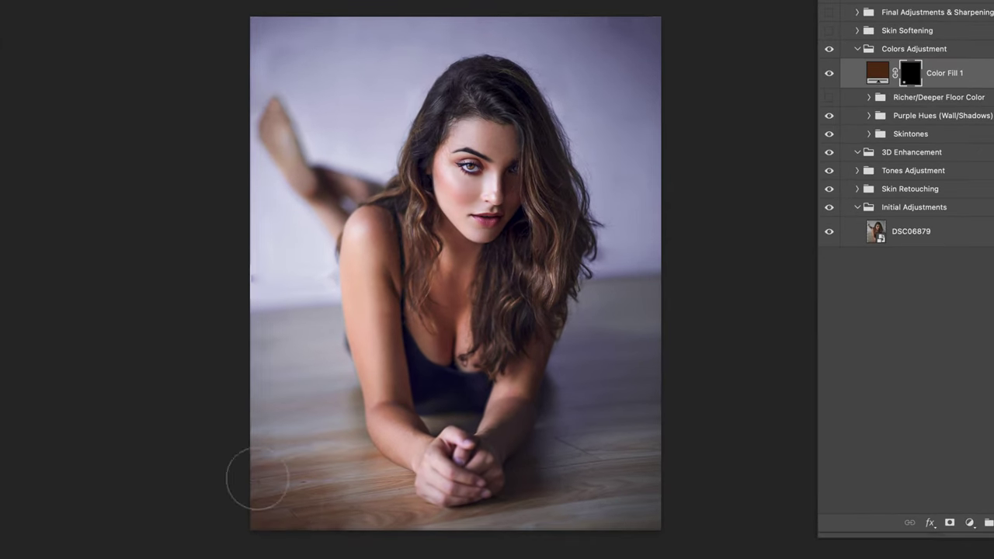
{"action": "mouse_move", "coordinate": [257, 479]}
{"action": "left_mouse_down"}
{"action": "mouse_move", "coordinate": [389, 558]}
{"action": "mouse_move", "coordinate": [279, 443]}
{"action": "mouse_move", "coordinate": [475, 542]}
{"action": "mouse_move", "coordinate": [596, 516]}
{"action": "mouse_move", "coordinate": [594, 465]}
{"action": "mouse_move", "coordinate": [568, 462]}
{"action": "mouse_move", "coordinate": [573, 435]}
{"action": "mouse_move", "coordinate": [658, 360]}
{"action": "left_mouse_up"}
{"action": "mouse_move", "coordinate": [599, 399]}
{"action": "left_mouse_down"}
{"action": "mouse_move", "coordinate": [570, 384]}
{"action": "mouse_move", "coordinate": [615, 323]}
{"action": "left_mouse_up"}
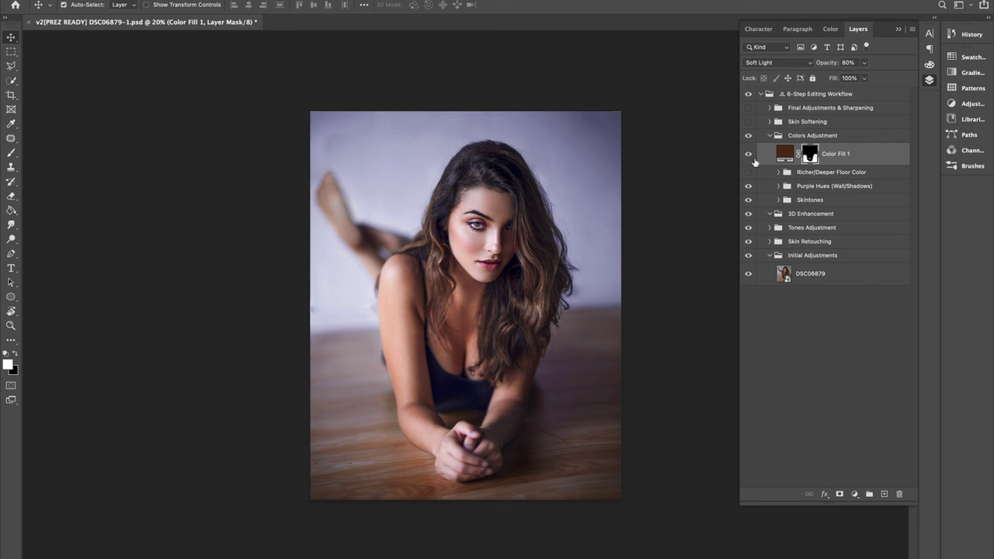
Toggle the brown fill layer's visibility to compare the floor before and after.
{"action": "left_click", "coordinate": [749, 158]}
{"action": "left_click", "coordinate": [749, 157]}
{"action": "left_click", "coordinate": [750, 158]}
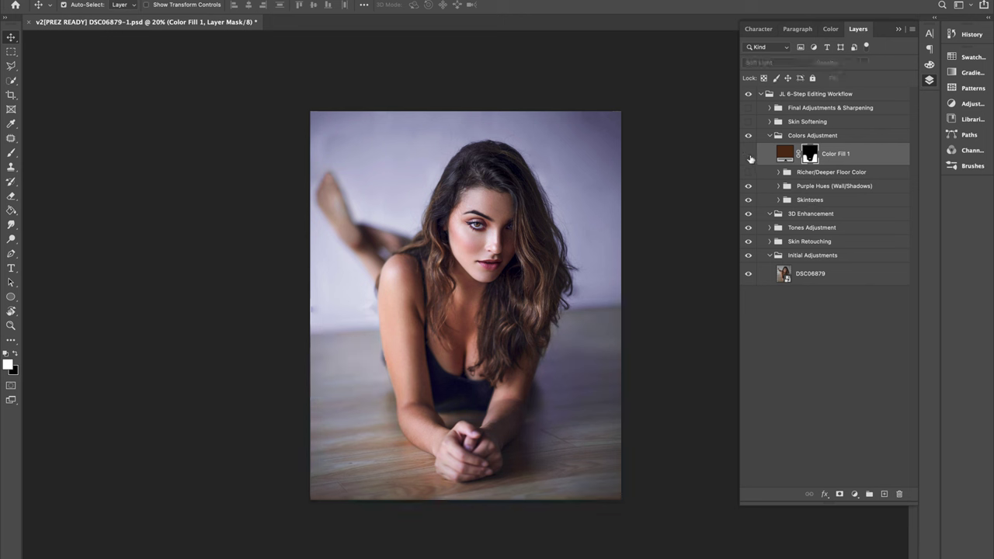
{"action": "left_click", "coordinate": [750, 158]}
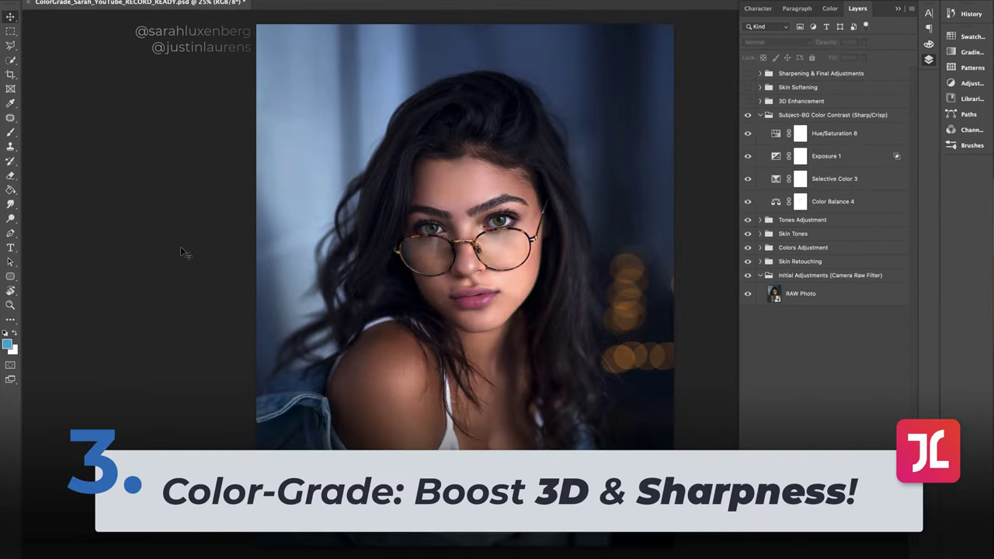
In the ColorGrade_Sarah portrait, toggle the Subject-BG Color Contrast (Sharp/Crisp) group's visibility to compare before and after.
{"action": "left_click", "coordinate": [748, 116]}
{"action": "left_click", "coordinate": [748, 116]}
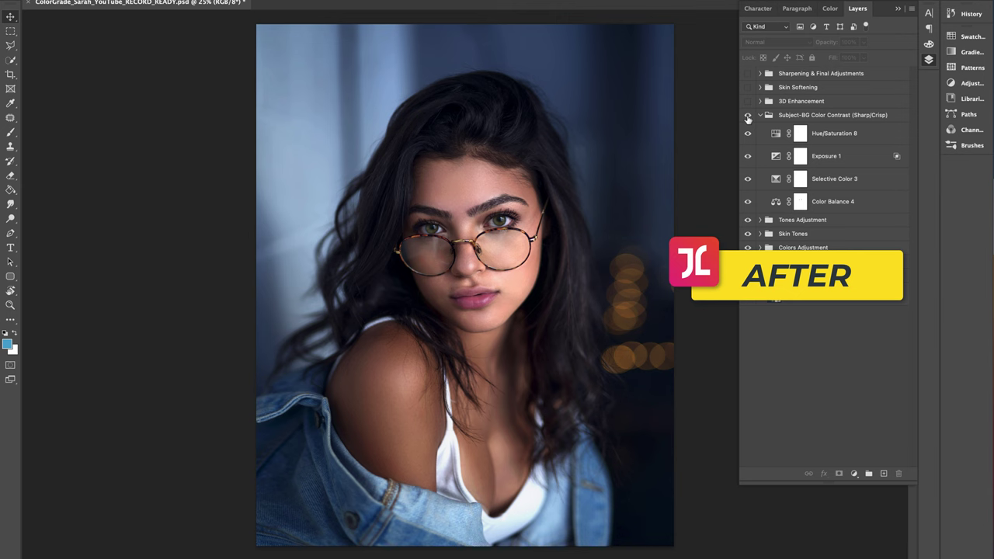
{"action": "left_click", "coordinate": [748, 116]}
{"action": "left_click", "coordinate": [748, 116]}
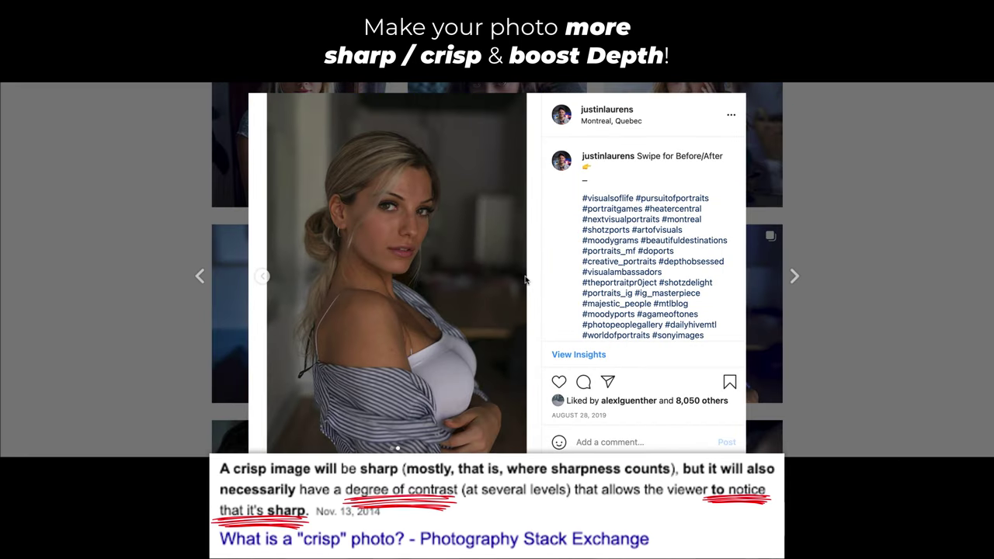
Switch to the Instagram before/after post and view the previous photo in it.
{"action": "left_click", "coordinate": [264, 278]}
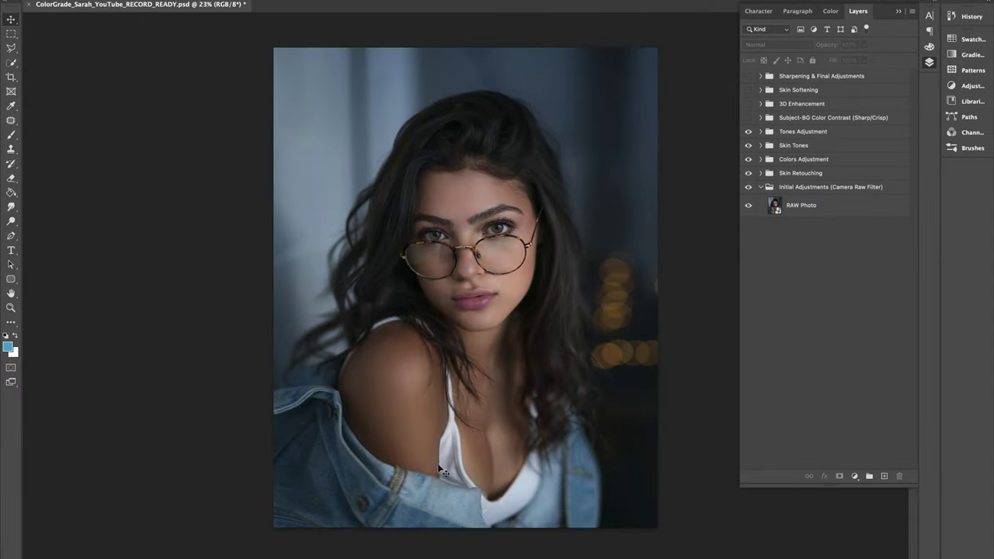
Add a Color Balance adjustment layer with Shadows at Magenta/Green -1 and Yellow/Blue +7, and toggle its visibility to compare.
{"action": "left_click", "coordinate": [854, 476]}
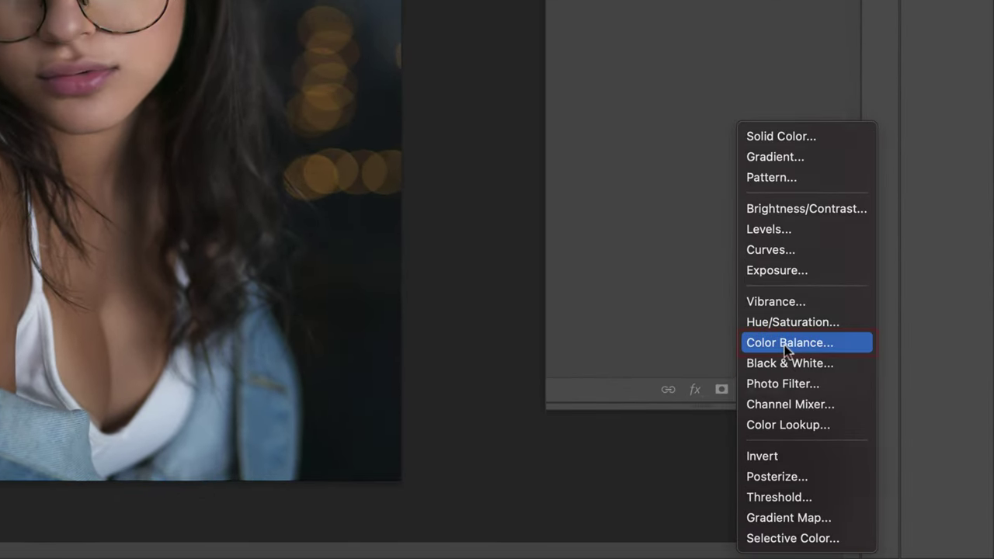
{"action": "left_click", "coordinate": [787, 342]}
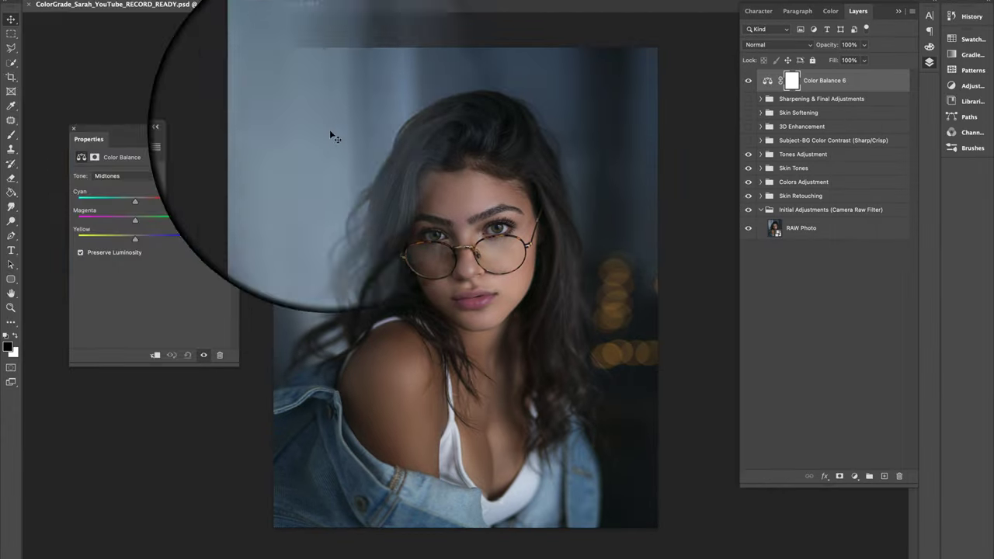
{"action": "left_click", "coordinate": [111, 180]}
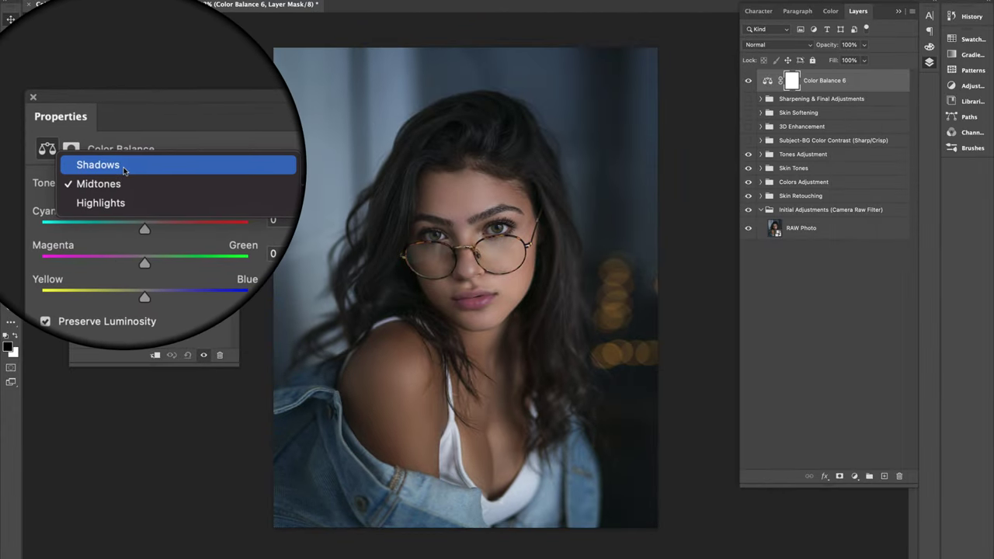
{"action": "left_click", "coordinate": [112, 156]}
{"action": "mouse_move", "coordinate": [133, 242]}
{"action": "left_mouse_down"}
{"action": "mouse_move", "coordinate": [143, 242]}
{"action": "mouse_move", "coordinate": [135, 223]}
{"action": "left_mouse_up"}
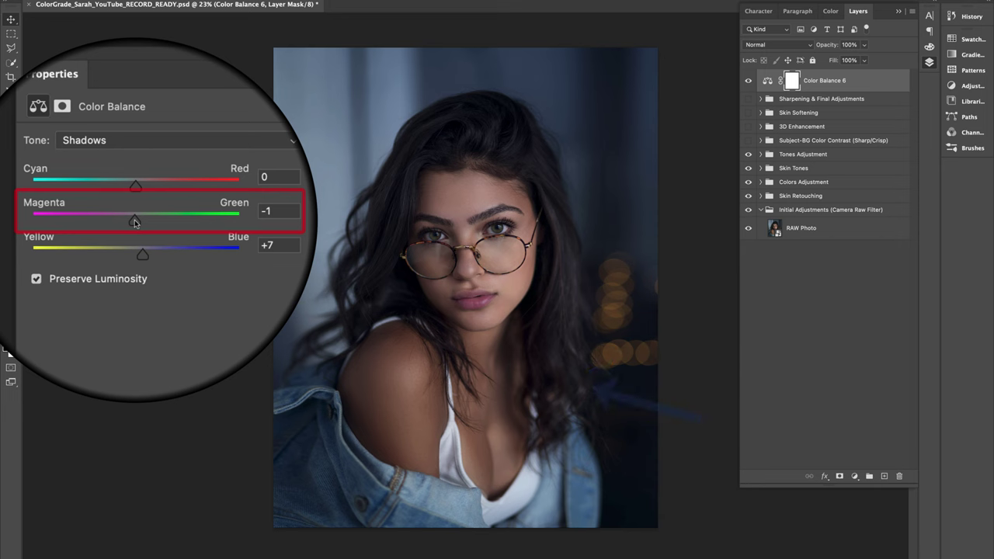
{"action": "left_click", "coordinate": [749, 81]}
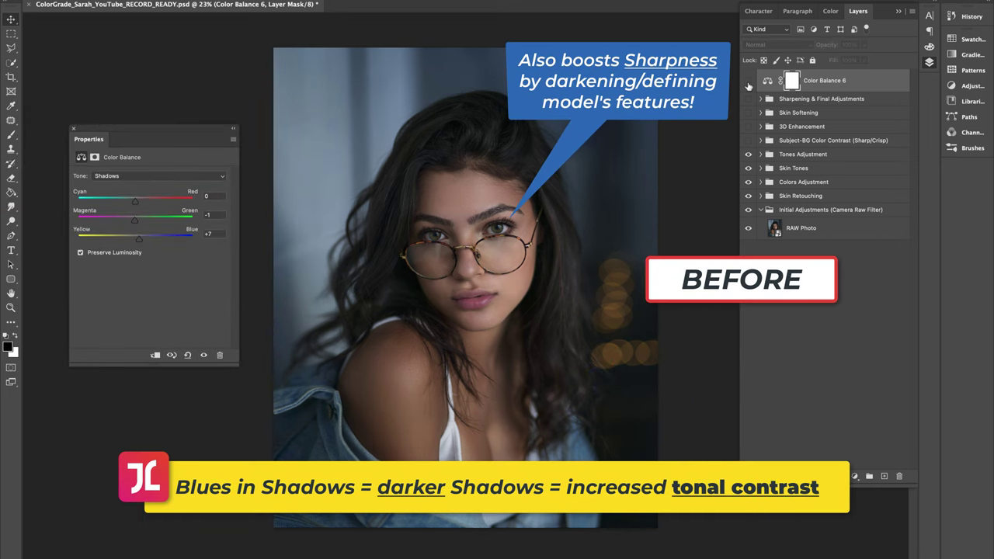
{"action": "left_click", "coordinate": [749, 81]}
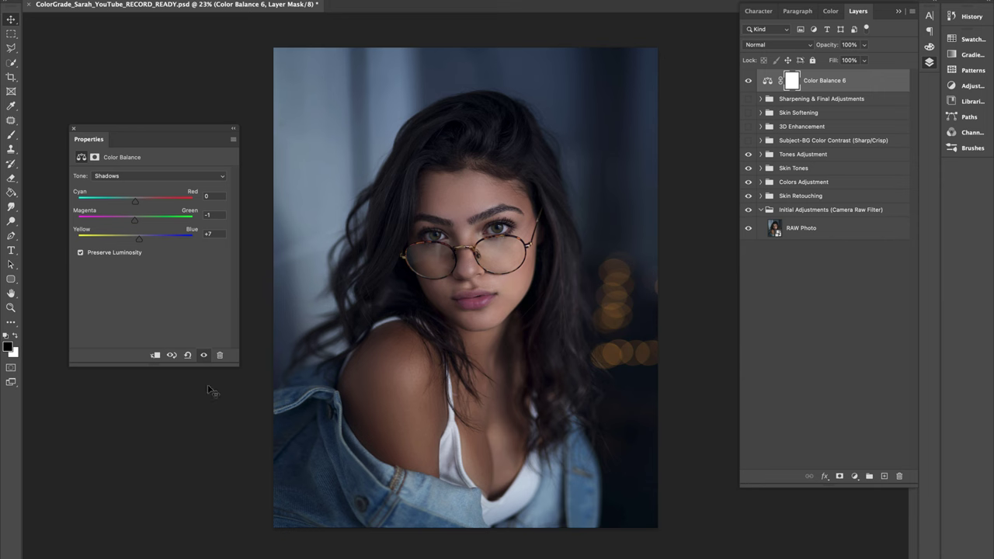
Add a Selective Color adjustment layer with the Reds at Cyan -20%, Magenta -8% and Yellow -6%.
{"action": "left_click", "coordinate": [854, 477]}
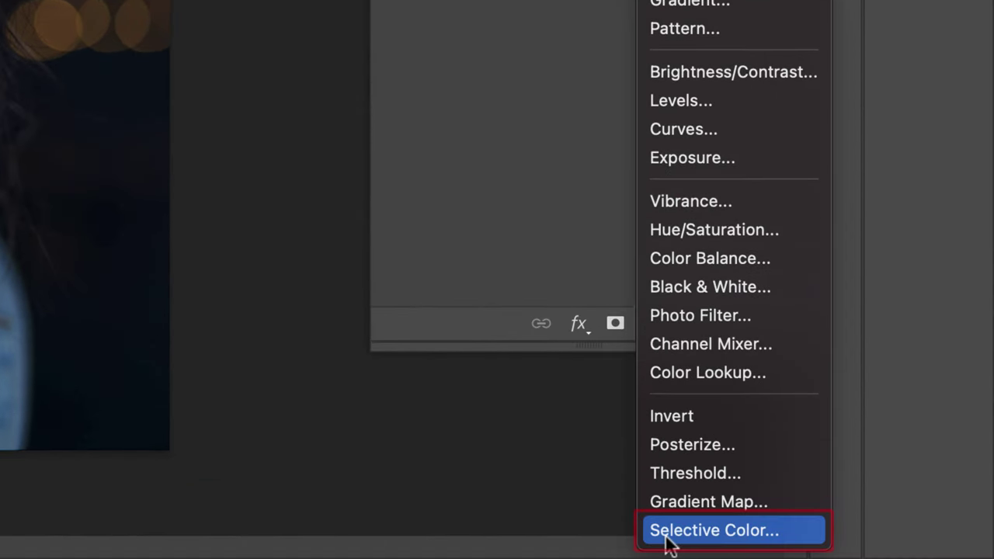
{"action": "left_click", "coordinate": [647, 537]}
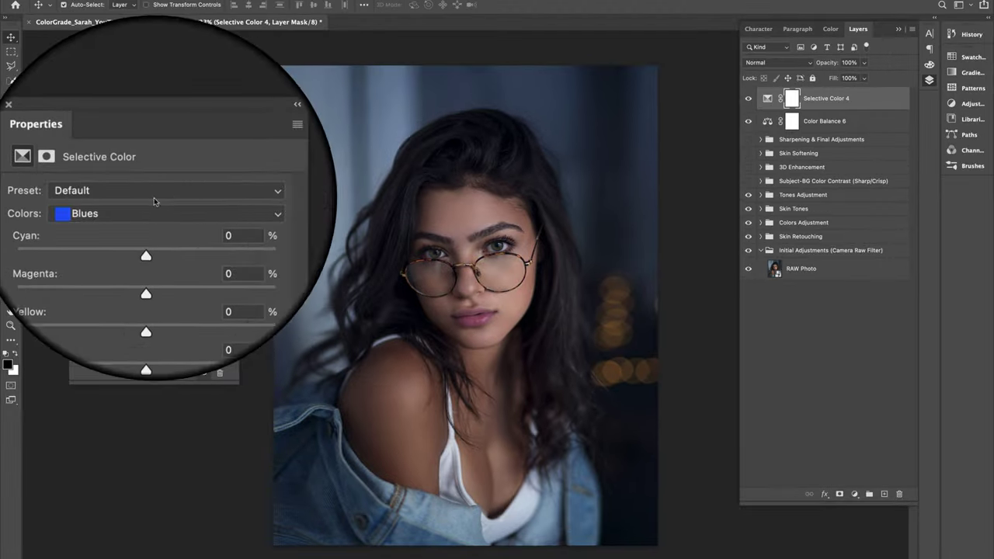
{"action": "left_click", "coordinate": [154, 201]}
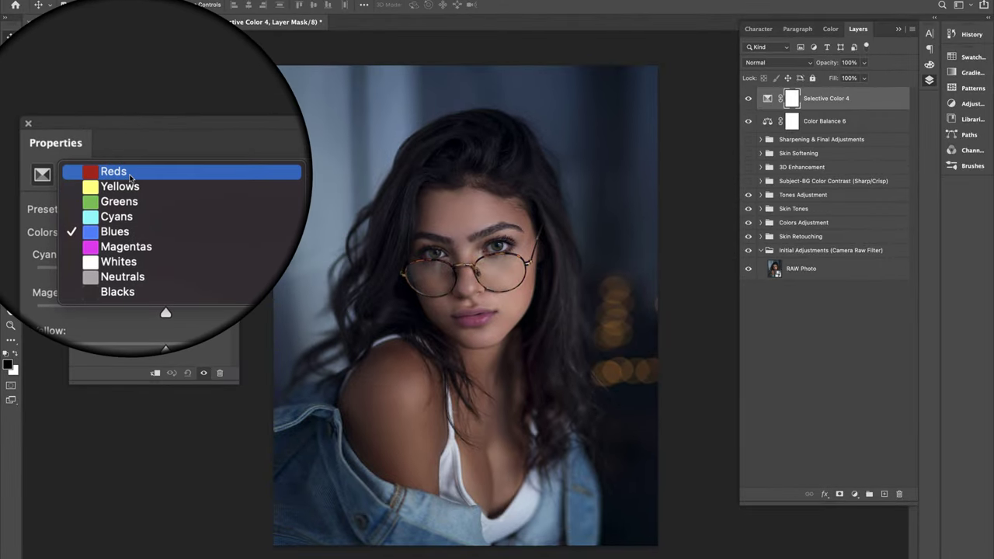
{"action": "left_click", "coordinate": [124, 168]}
{"action": "left_click_drag", "start_coordinate": [150, 230], "coordinate": [145, 254]}
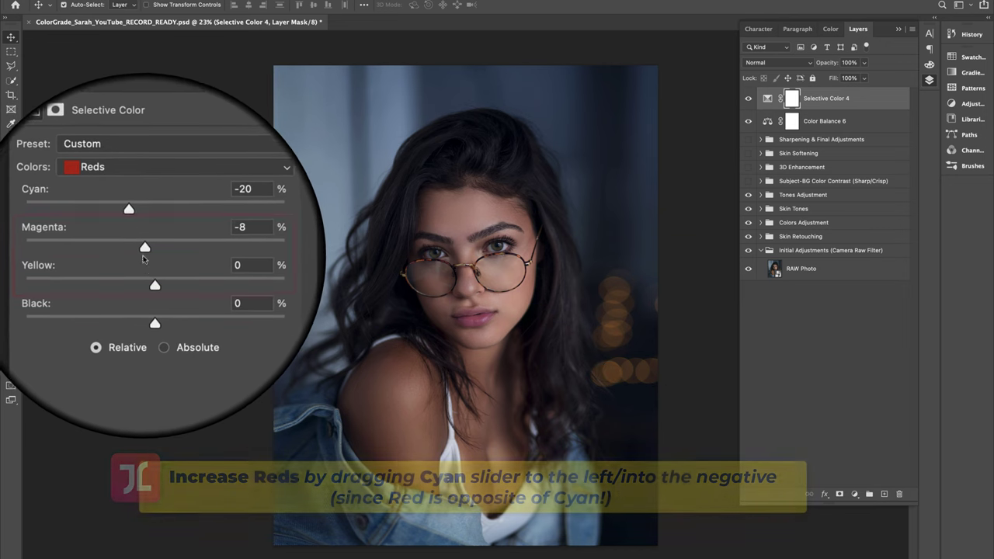
{"action": "left_click_drag", "start_coordinate": [150, 274], "coordinate": [144, 275]}
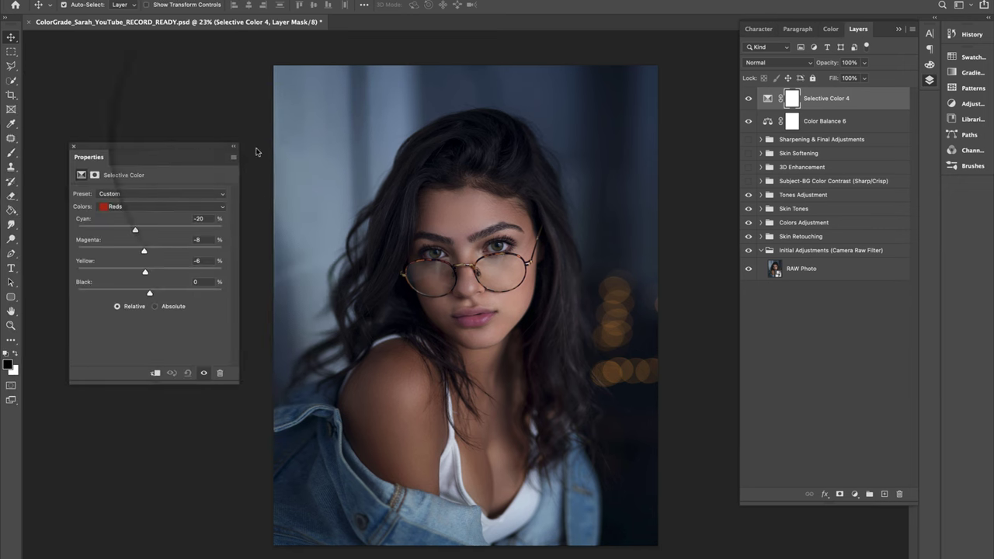
Set the Yellow of the Blues to -20% in the Selective Color adjustment.
{"action": "left_click", "coordinate": [123, 206]}
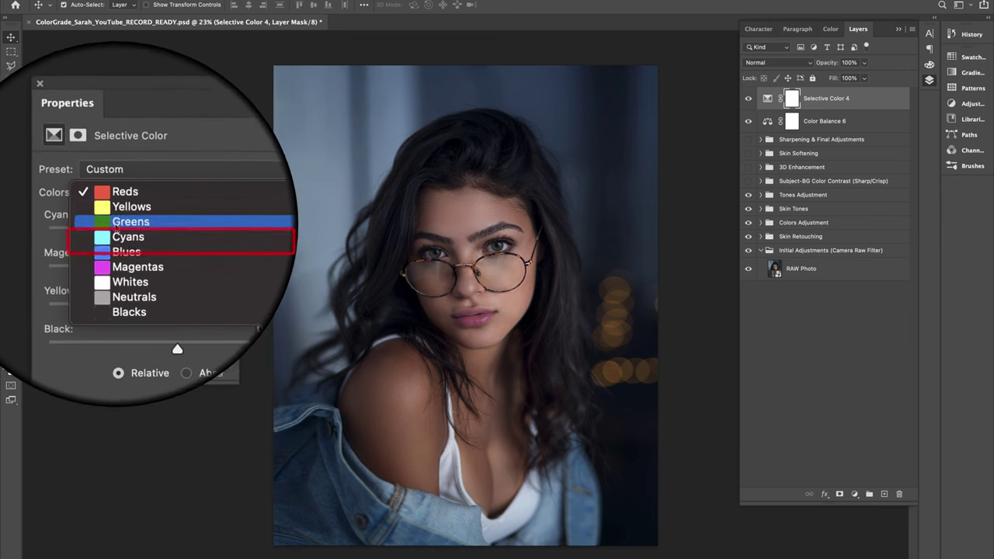
{"action": "left_click", "coordinate": [126, 265]}
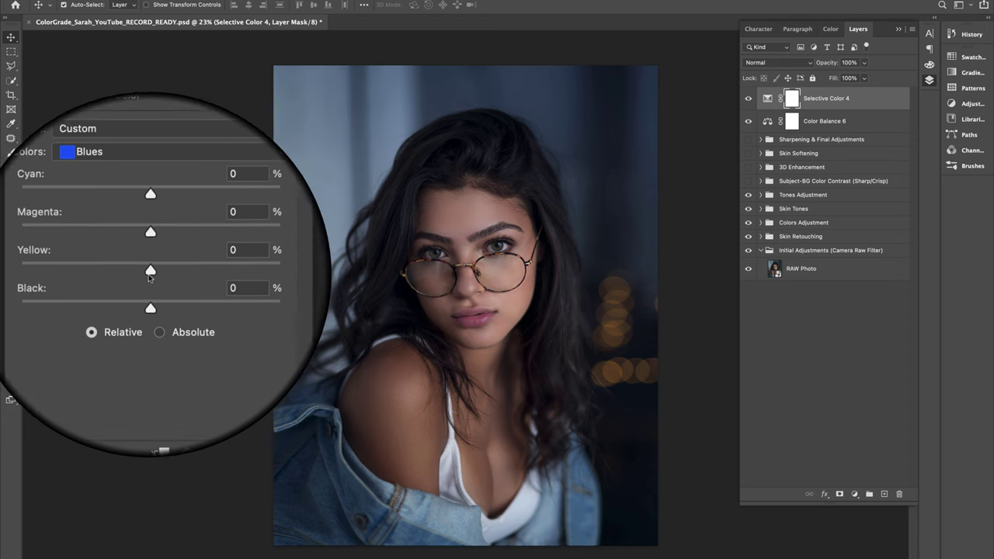
{"action": "left_click_drag", "start_coordinate": [157, 272], "coordinate": [136, 273]}
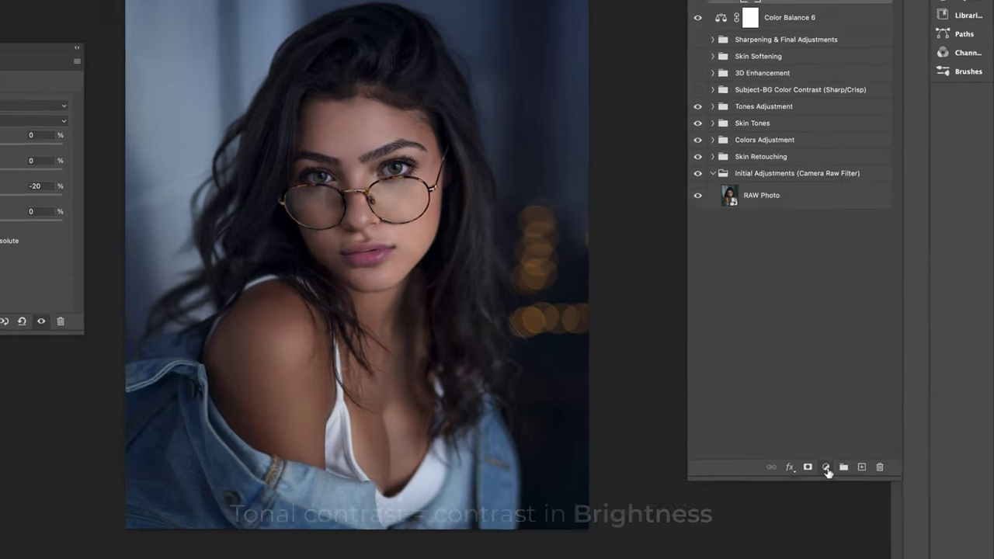
Add an Exposure adjustment layer above the Selective Color layer and set its Exposure to +0.92.
{"action": "left_click", "coordinate": [855, 494]}
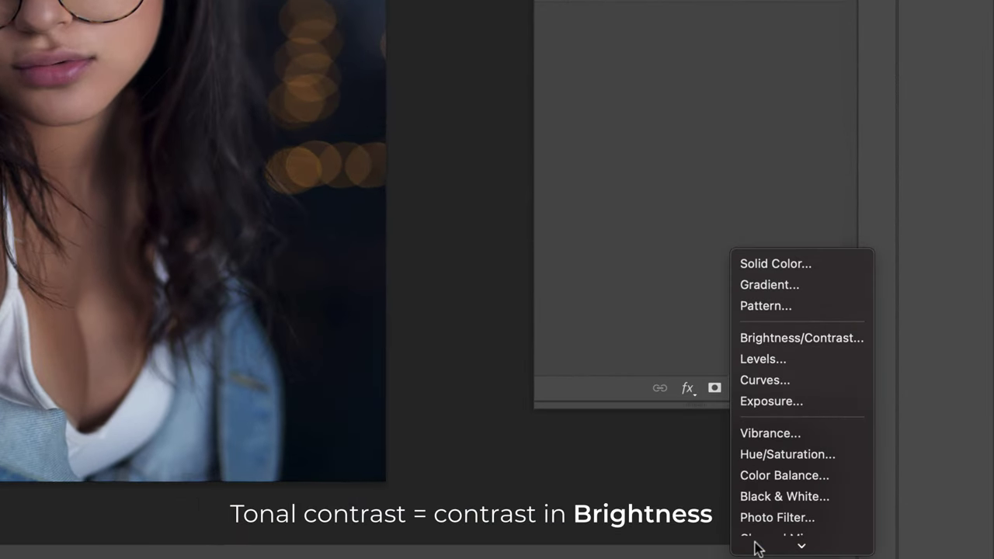
{"action": "mouse_move", "coordinate": [758, 547]}
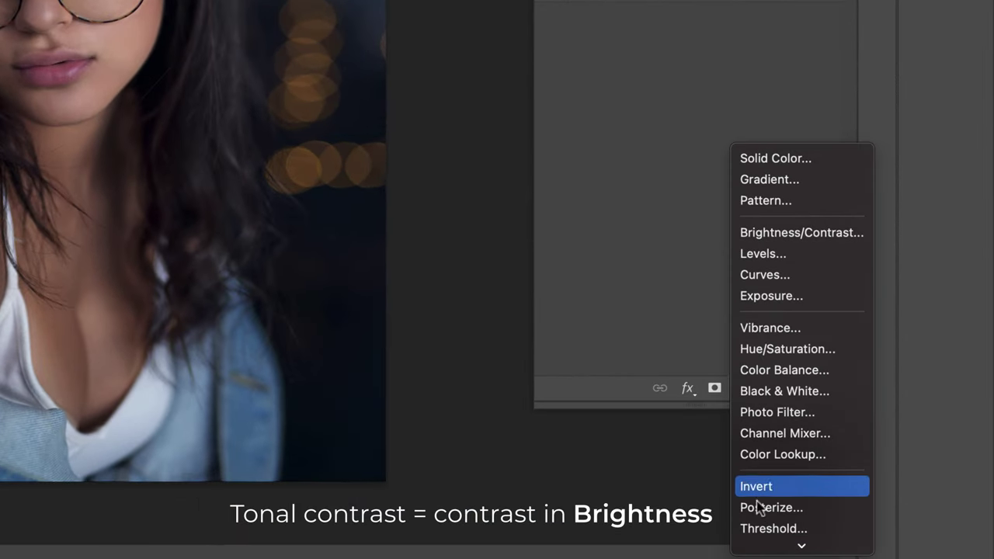
{"action": "left_click", "coordinate": [757, 296]}
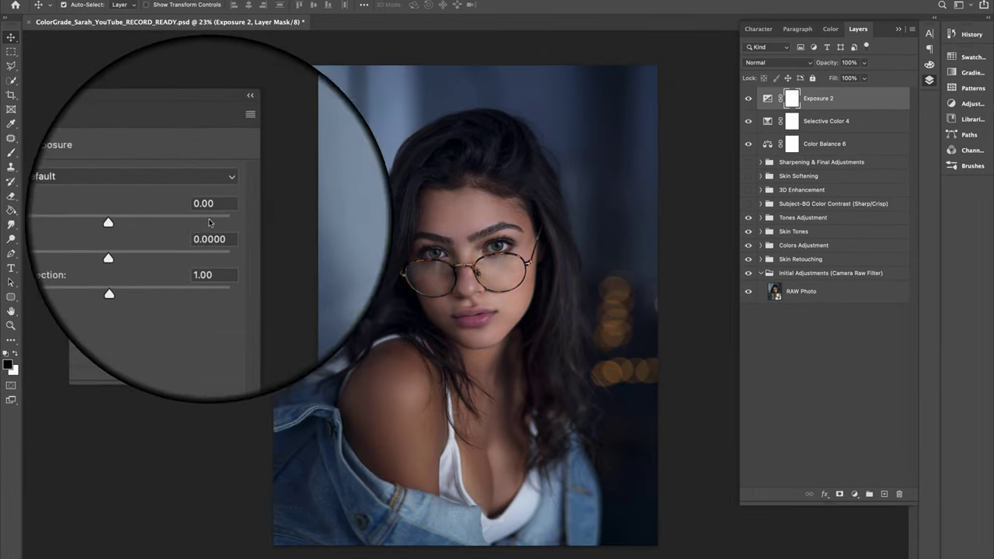
{"action": "left_click_drag", "start_coordinate": [148, 222], "coordinate": [160, 223]}
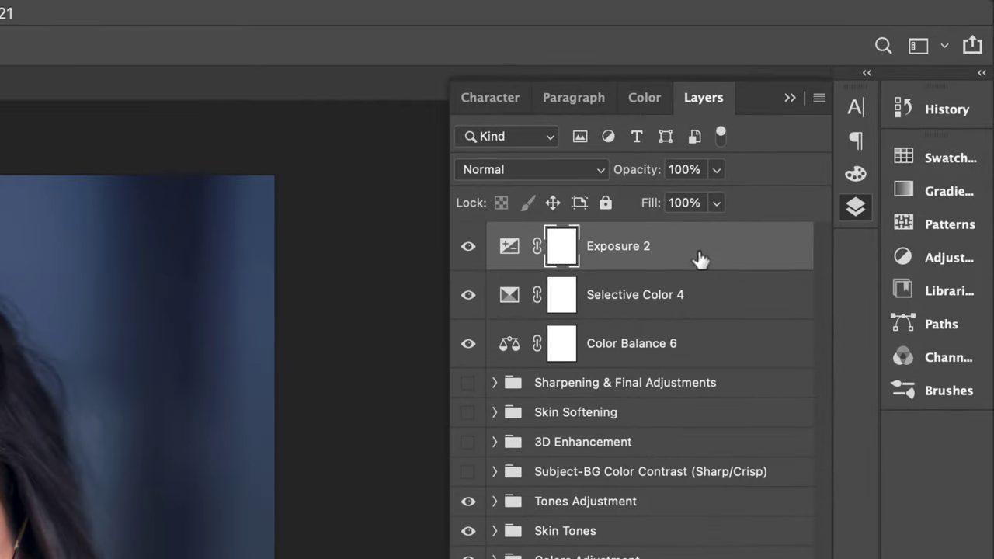
Limit the Exposure layer to the highlights with Blend If, splitting the Underlying Layer's dark slider to 33 / 180.
{"action": "double_click", "coordinate": [700, 260]}
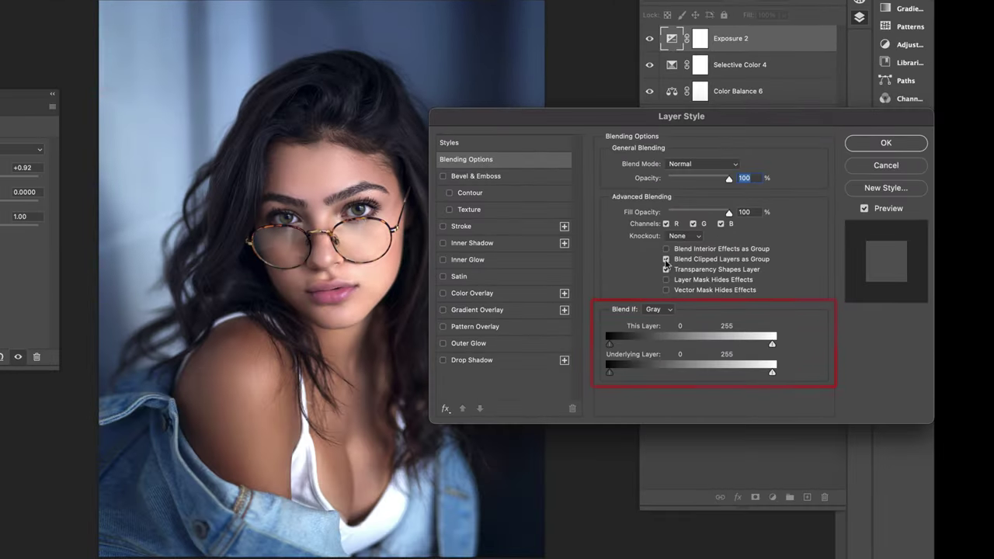
{"action": "left_click_drag", "start_coordinate": [609, 373], "coordinate": [725, 374]}
{"action": "key", "text": "alt"}
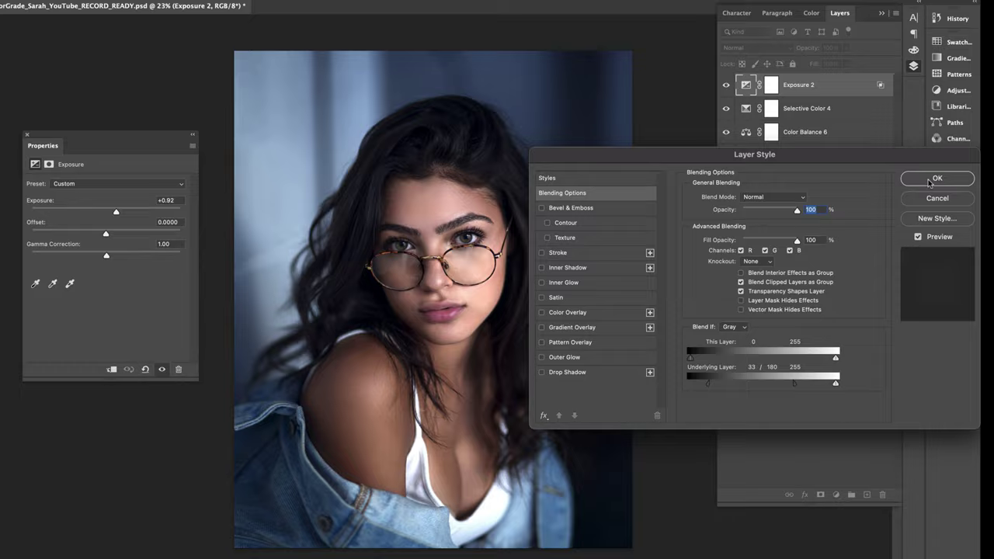
{"action": "left_click", "coordinate": [886, 143]}
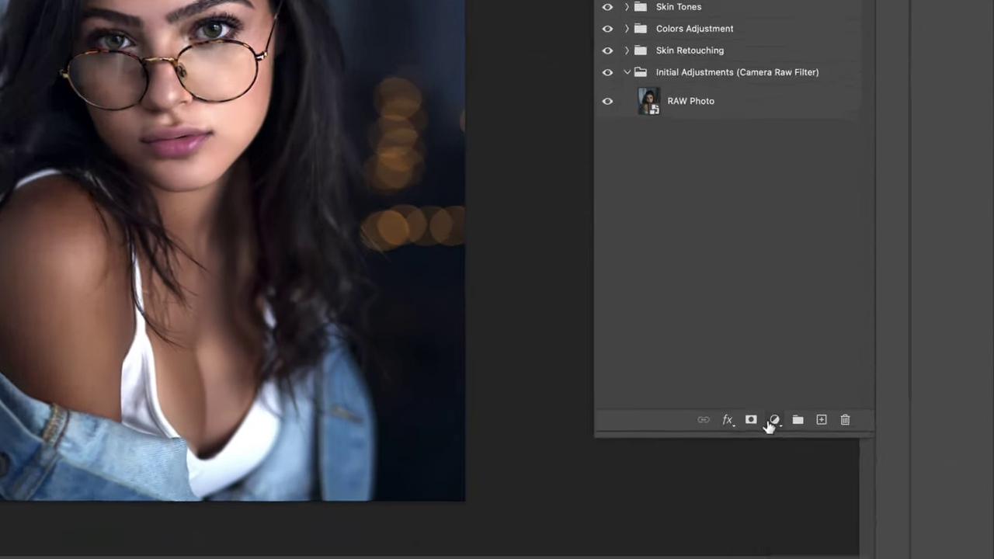
Add a Hue/Saturation adjustment layer with Saturation at +5 for Master and +3 for the Reds.
{"action": "left_click", "coordinate": [854, 494]}
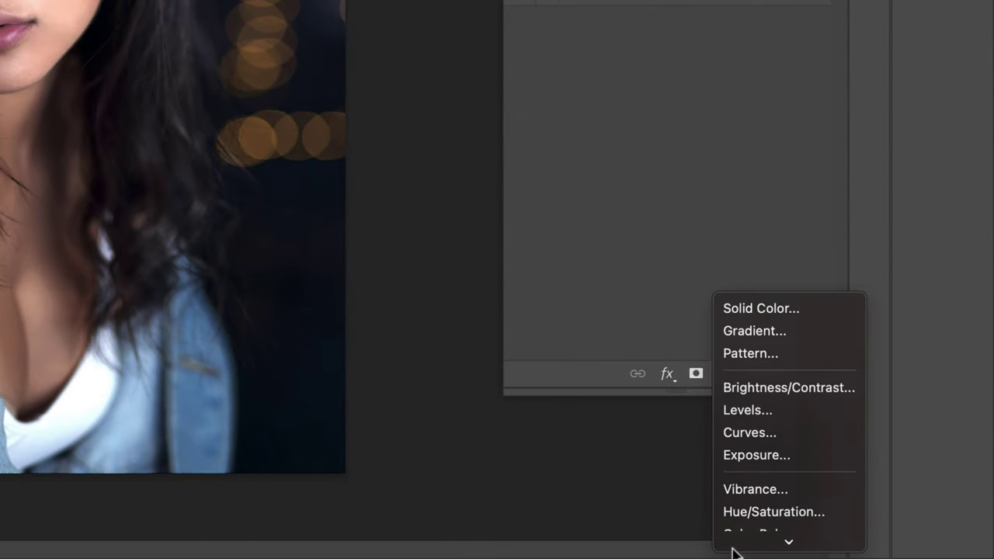
{"action": "left_click", "coordinate": [761, 303]}
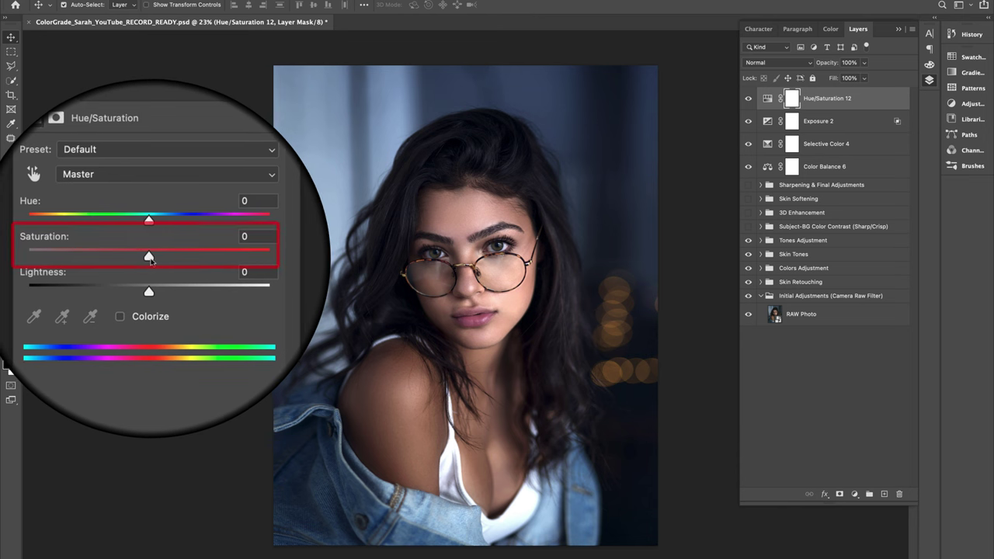
{"action": "left_click_drag", "start_coordinate": [148, 257], "coordinate": [154, 260]}
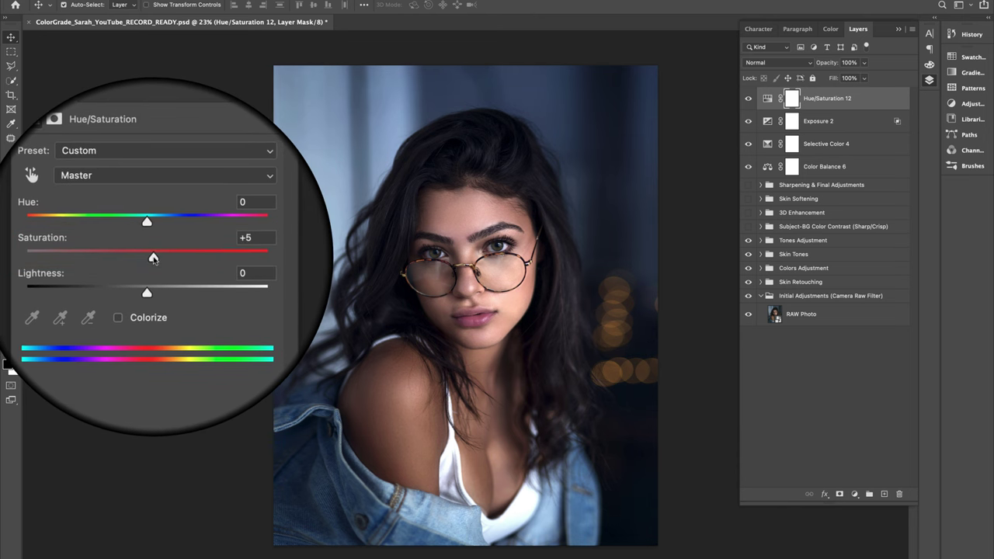
{"action": "left_click", "coordinate": [91, 177]}
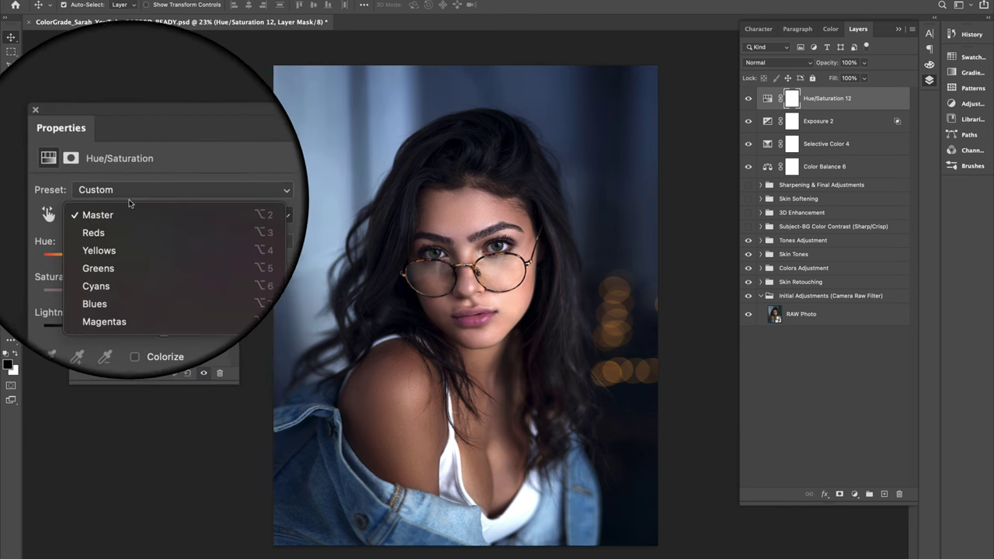
{"action": "left_click", "coordinate": [103, 223]}
{"action": "left_click_drag", "start_coordinate": [149, 258], "coordinate": [152, 258]}
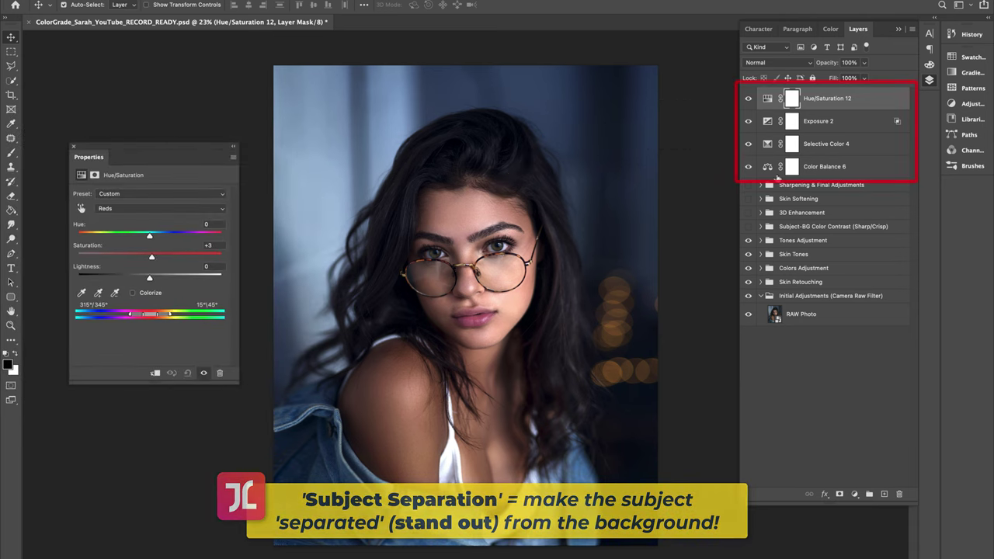
Group the four adjustment layers from Color Balance up to Hue/Saturation, and toggle the group's visibility to compare before and after.
{"action": "left_click", "coordinate": [777, 166], "text": "shift"}
{"action": "key", "text": "ctrl+g"}
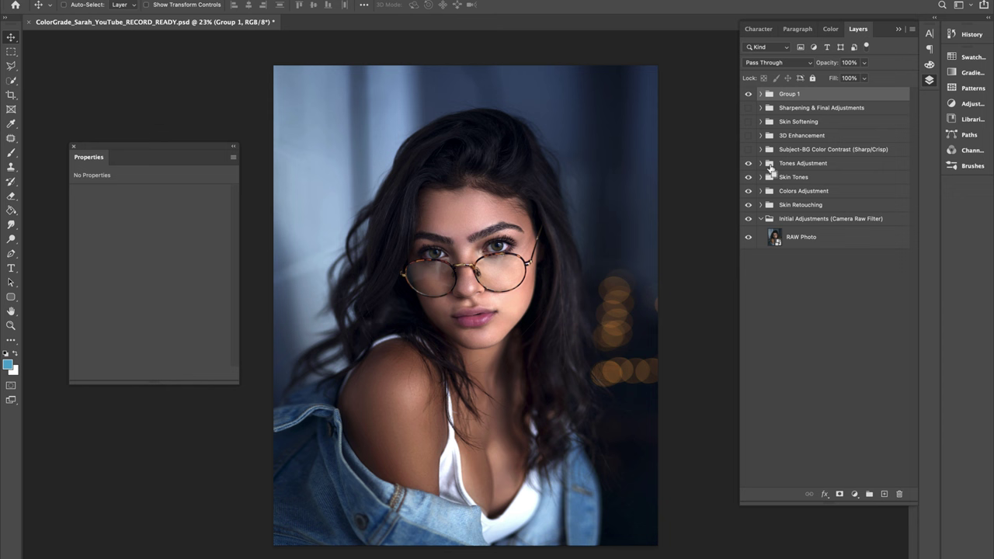
{"action": "left_click", "coordinate": [748, 95]}
{"action": "left_click", "coordinate": [748, 95]}
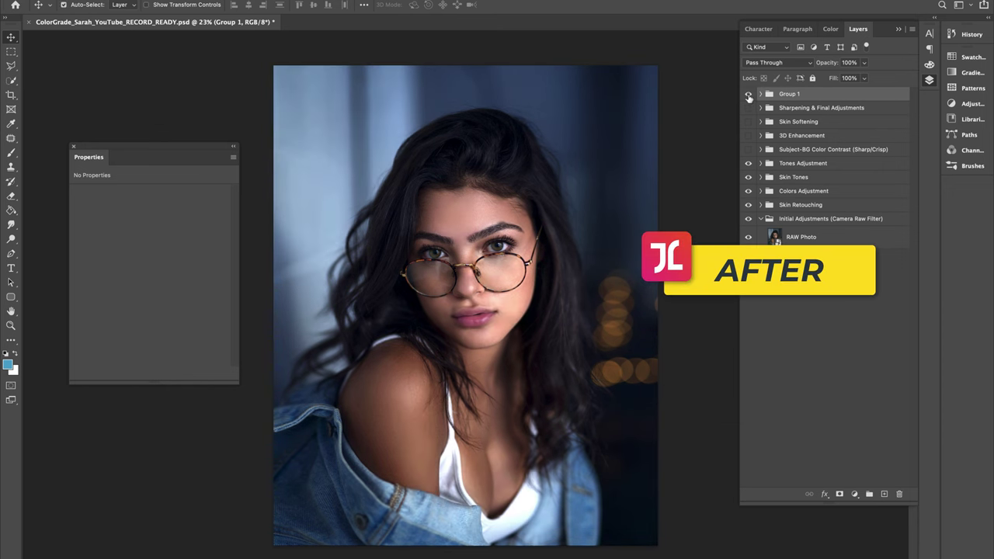
{"action": "left_click", "coordinate": [748, 95]}
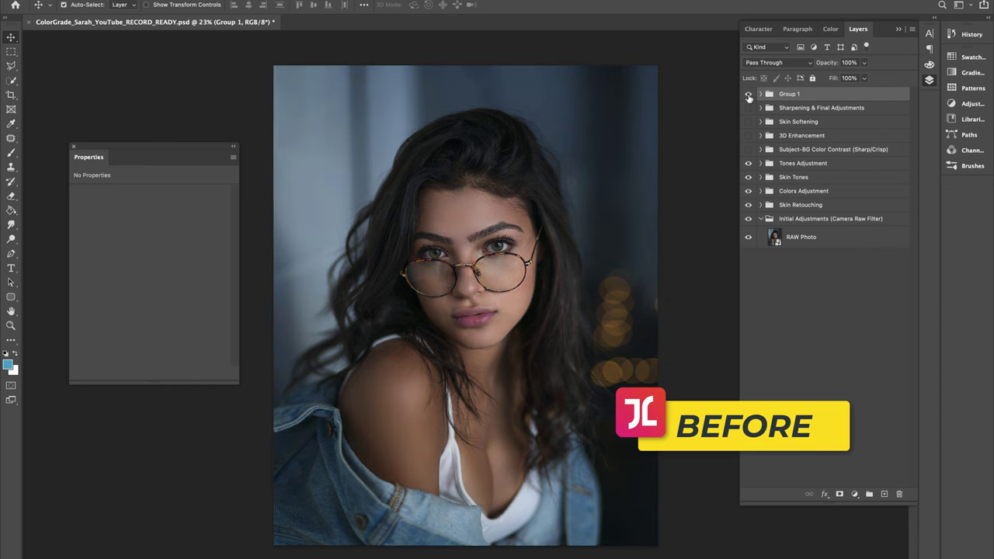
{"action": "left_click", "coordinate": [749, 94]}
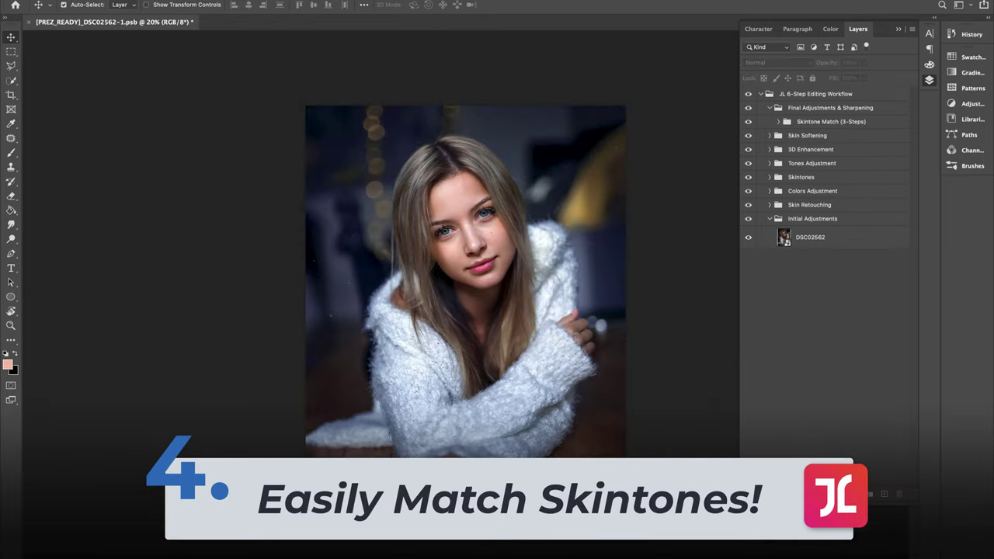
Toggle the Skintone Match (3-Steps) group to compare the hands' skin colour before and after, and leave the group hidden.
{"action": "left_click", "coordinate": [749, 122]}
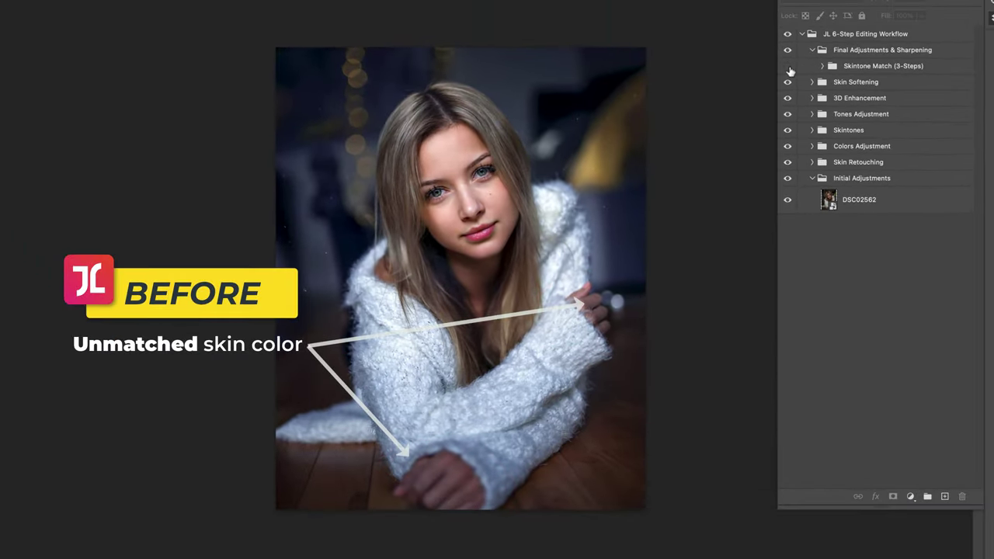
{"action": "left_click", "coordinate": [789, 69]}
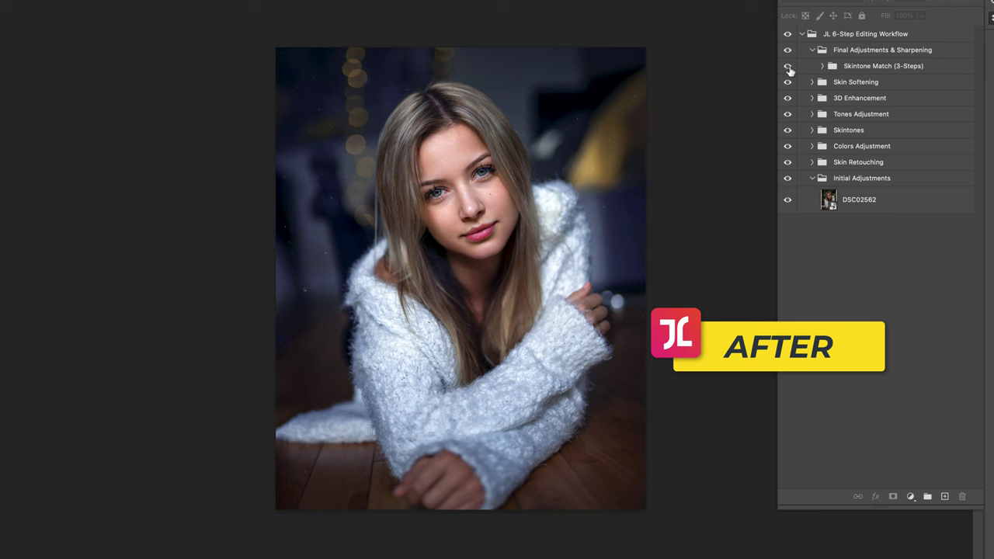
{"action": "left_click", "coordinate": [789, 69]}
{"action": "left_click", "coordinate": [788, 70]}
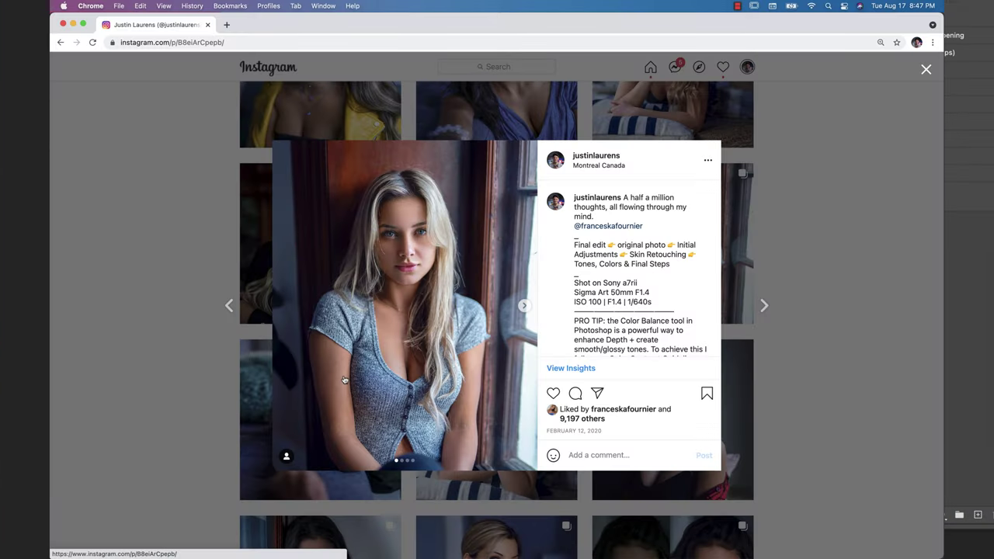
Switch to Instagram in Chrome and view several portrait posts as examples of matched skin tones.
{"action": "left_click", "coordinate": [174, 306]}
{"action": "left_click", "coordinate": [452, 410]}
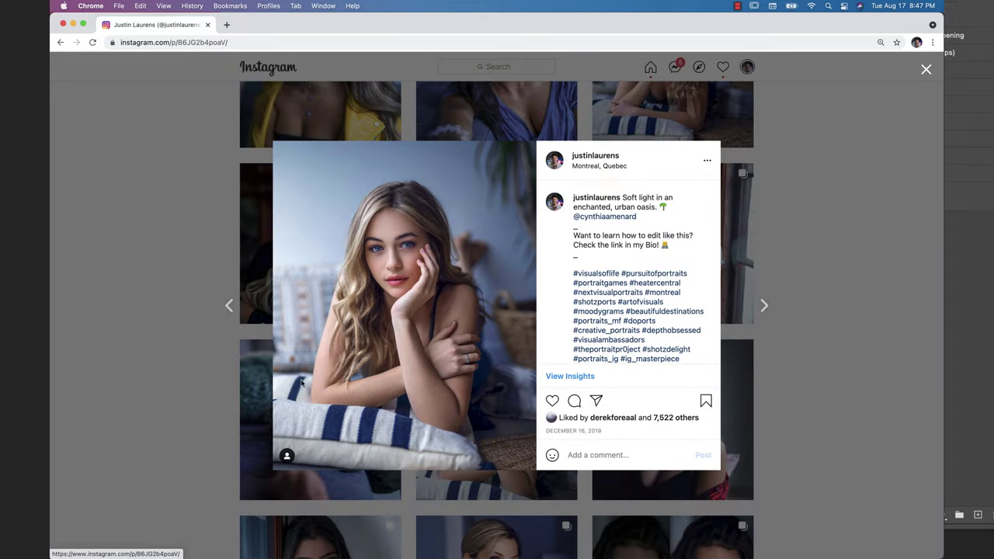
{"action": "key", "text": "Escape"}
{"action": "scroll", "coordinate": [583, 261], "scroll_direction": "up", "scroll_amount": 5}
{"action": "left_click", "coordinate": [534, 224]}
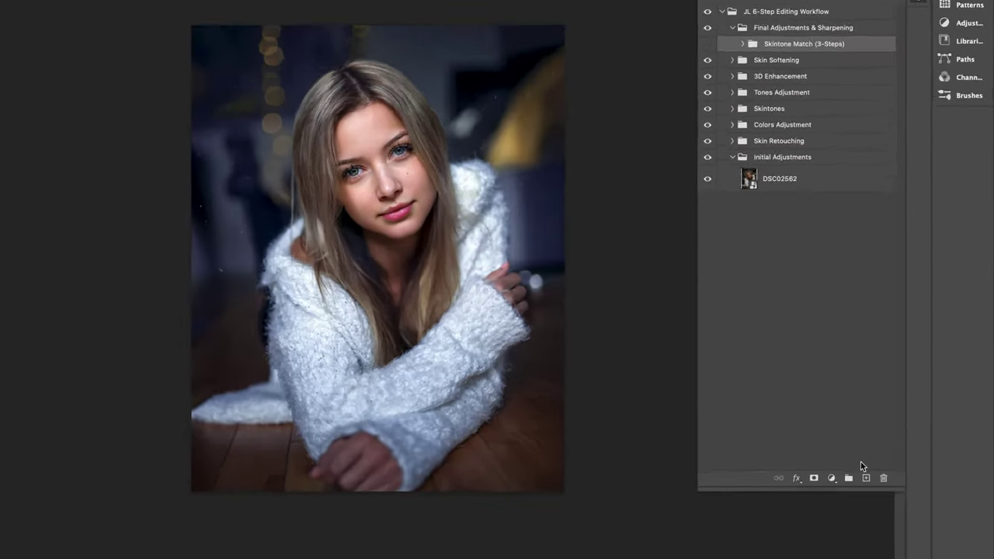
Add an empty layer above the Skintone Match group, sample the forehead's skin colour and set the layer's blend mode to Soft Light.
{"action": "left_click", "coordinate": [866, 478]}
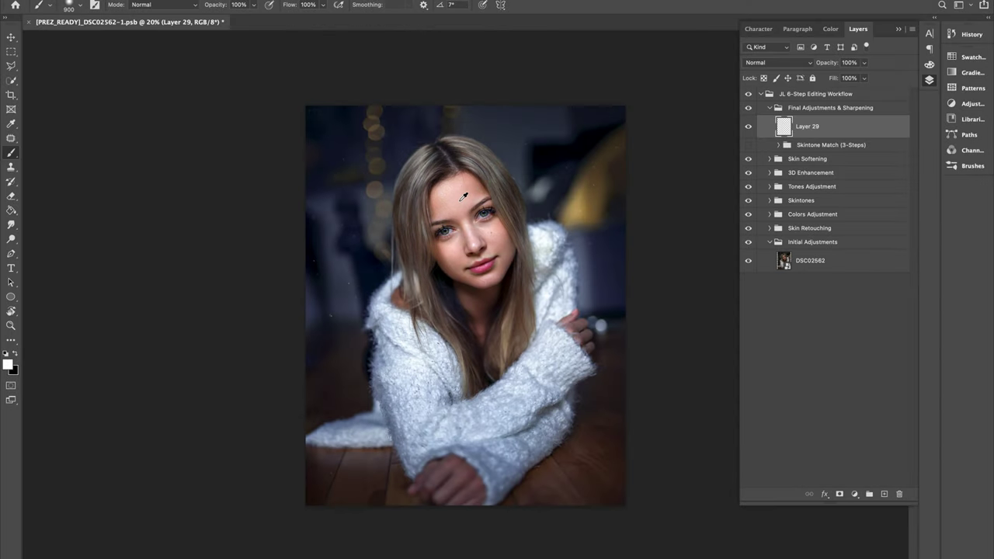
{"action": "left_click", "coordinate": [462, 197], "text": "alt"}
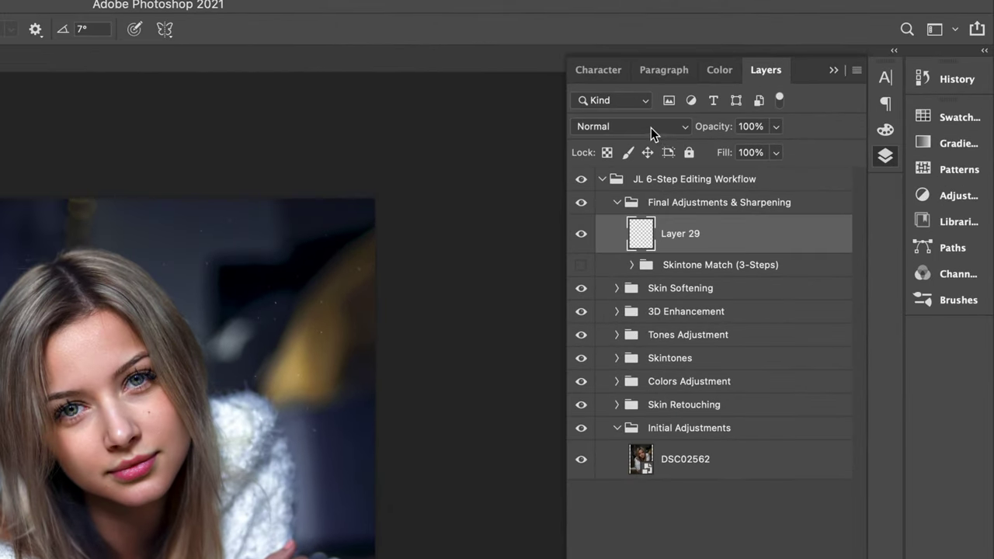
{"action": "left_click", "coordinate": [653, 133]}
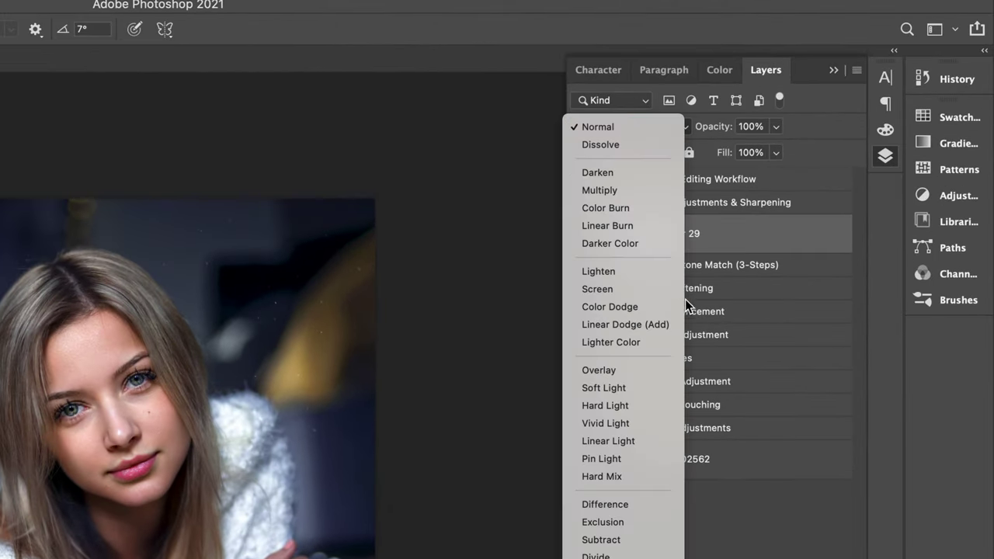
{"action": "left_click", "coordinate": [628, 388]}
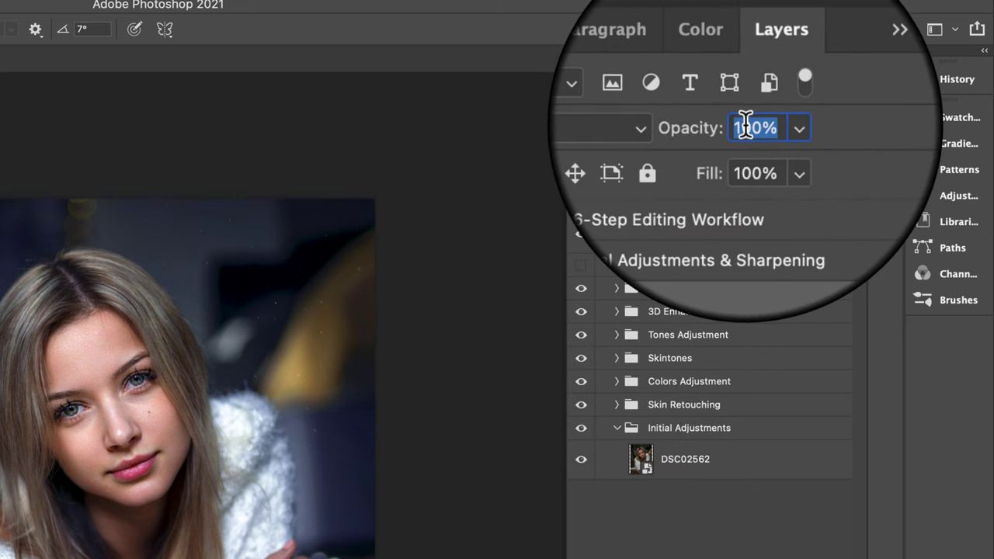
{"action": "key", "text": "Return"}
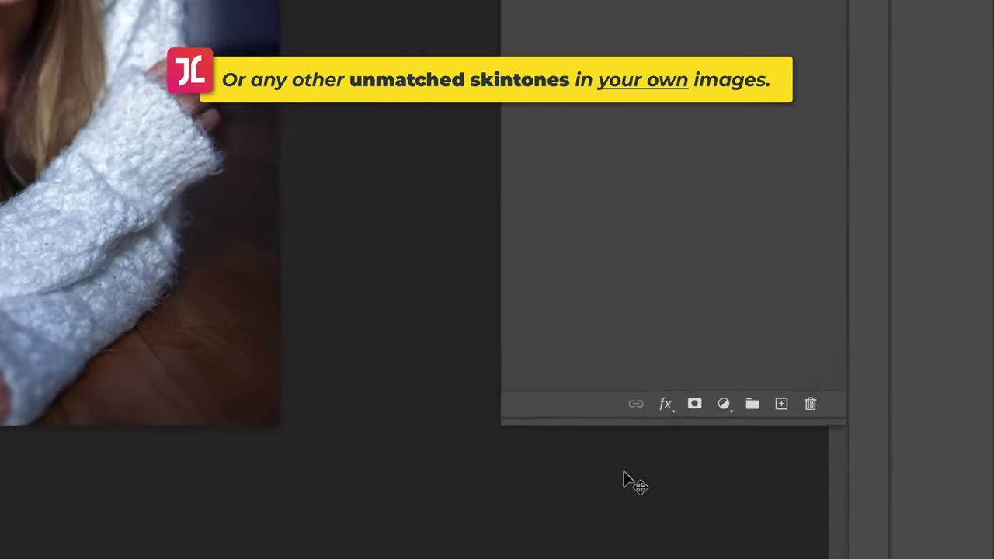
Add a Hue/Saturation adjustment layer above the new layer and invert its mask to black.
{"action": "left_click", "coordinate": [724, 404]}
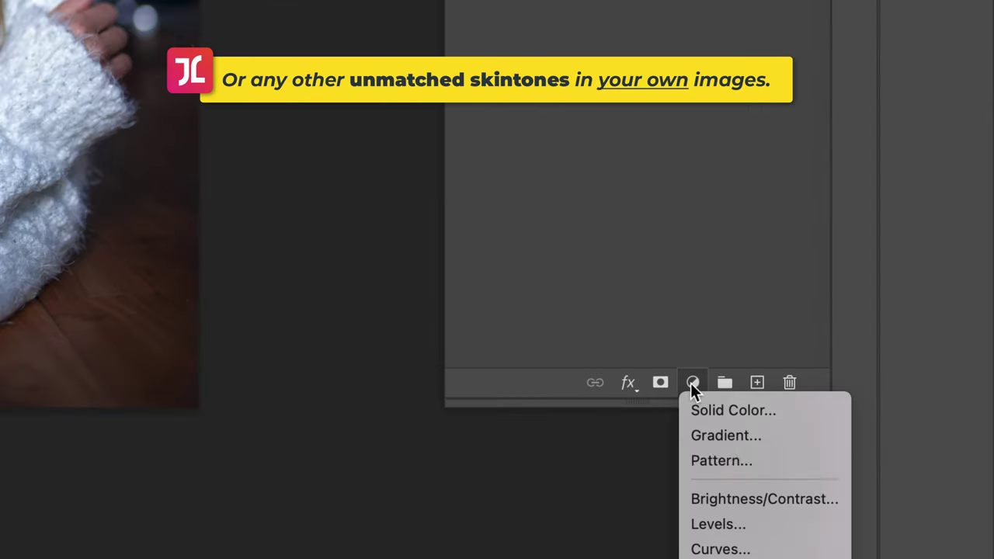
{"action": "scroll", "coordinate": [748, 464], "scroll_direction": "down", "scroll_amount": 5}
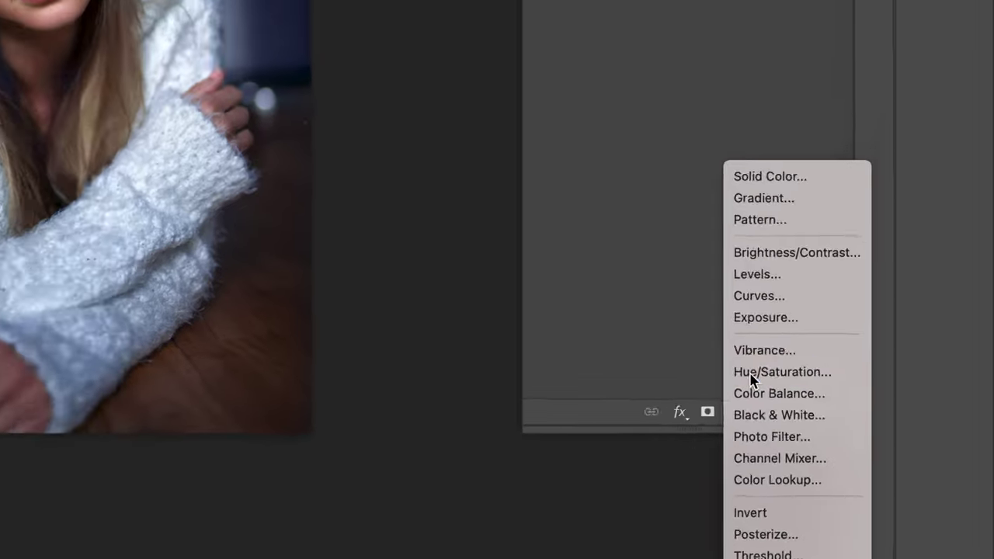
{"action": "left_click", "coordinate": [747, 335]}
{"action": "left_click", "coordinate": [810, 125]}
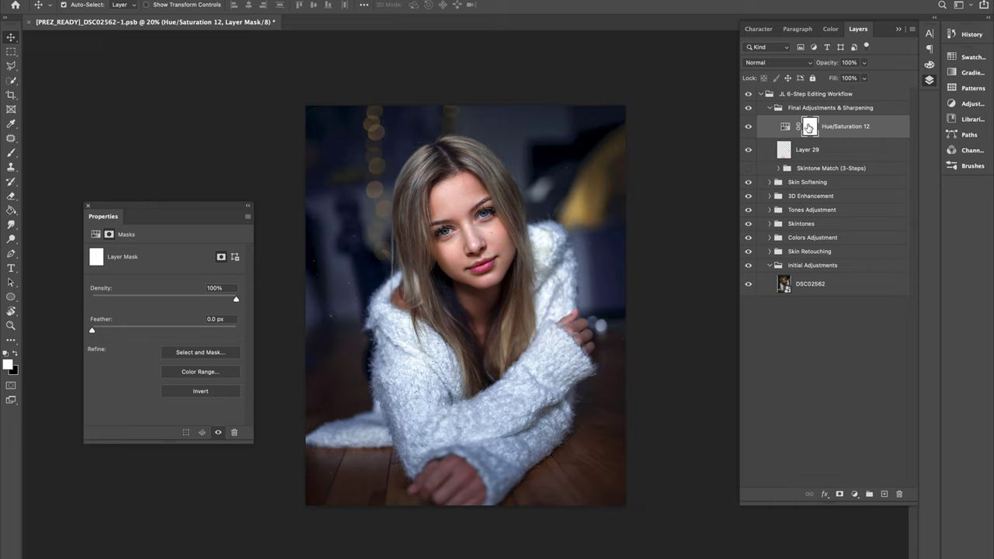
{"action": "key", "text": "super+i"}
Paint white over both hands on the Hue/Saturation layer's mask with a soft brush of 200 px.
{"action": "key", "text": "b"}
{"action": "left_click", "coordinate": [74, 5]}
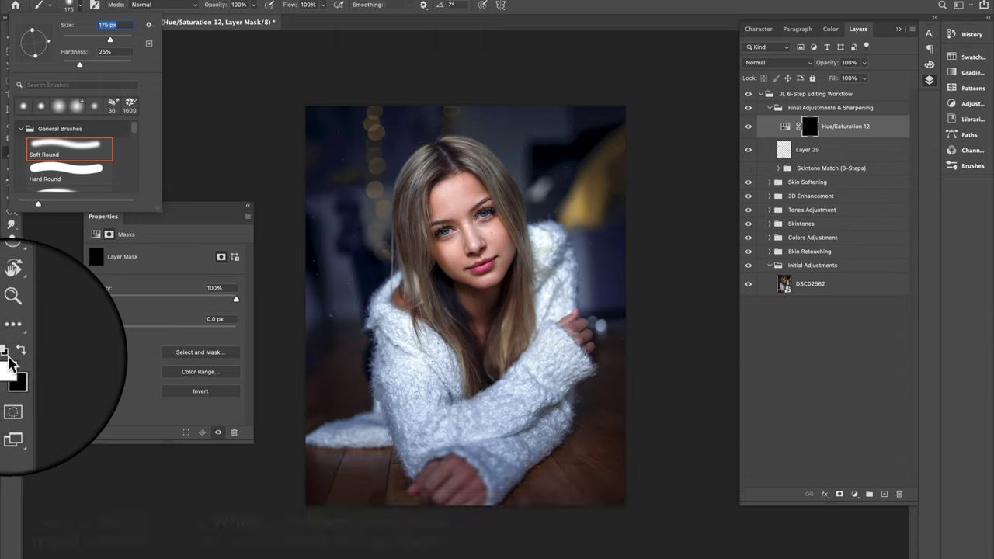
{"action": "type", "text": "200"}
{"action": "key", "text": "Return"}
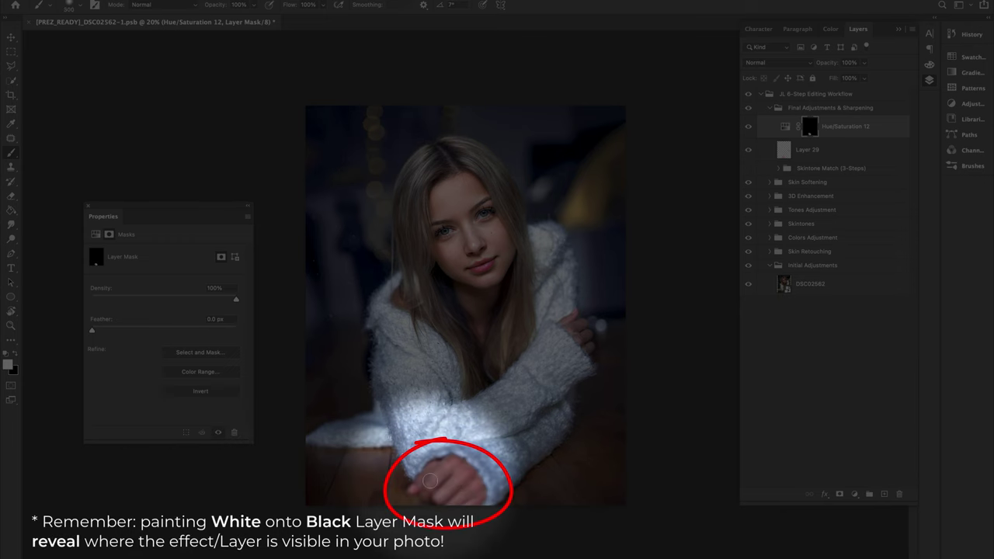
{"action": "left_click_drag", "start_coordinate": [427, 481], "coordinate": [412, 489]}
{"action": "key", "text": "bracketright"}
{"action": "key", "text": "bracketright"}
{"action": "key", "text": "bracketright"}
{"action": "key", "text": "bracketright"}
{"action": "key", "text": "bracketright"}
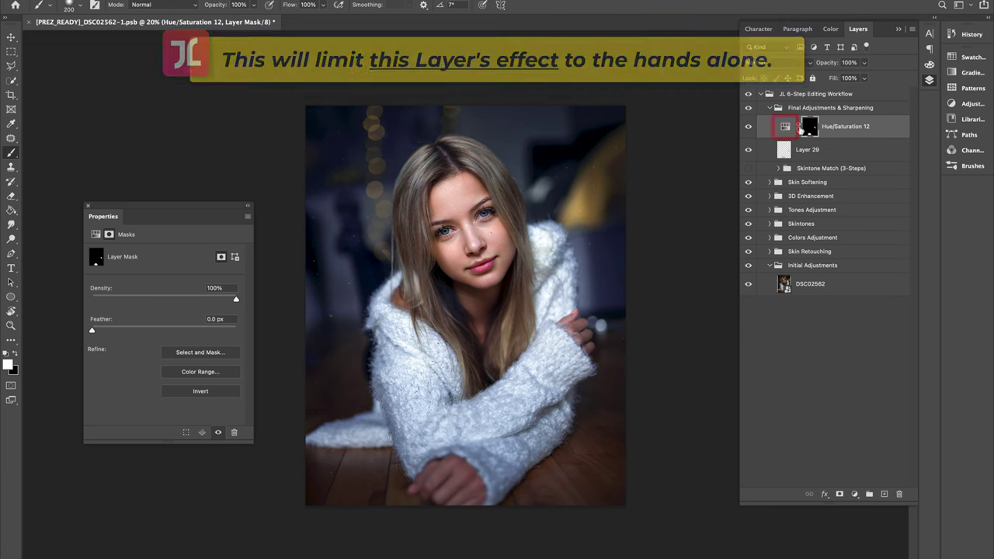
Sample the hand's skin to target the Reds in the Hue/Saturation adjustment and set their Lightness to +7.
{"action": "left_click", "coordinate": [784, 128]}
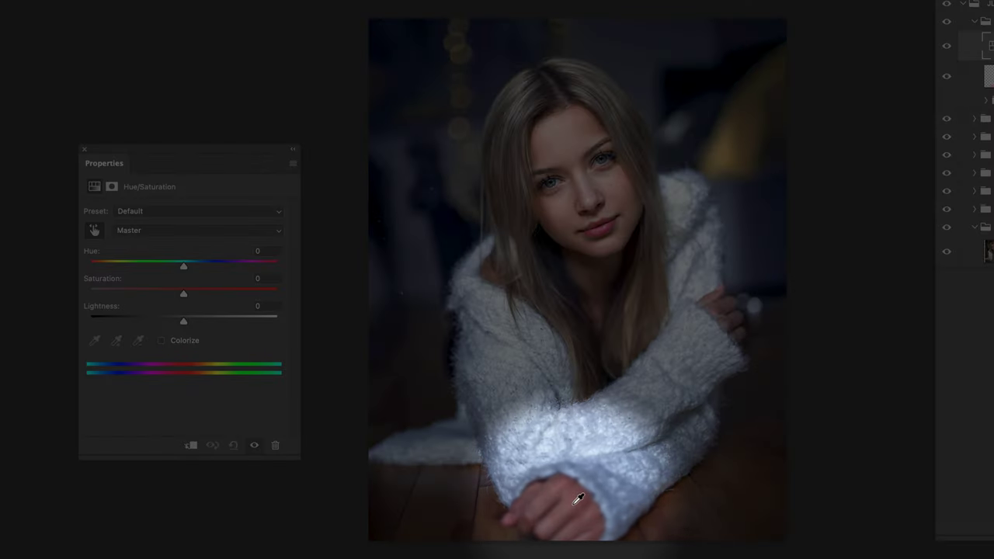
{"action": "left_click", "coordinate": [549, 466]}
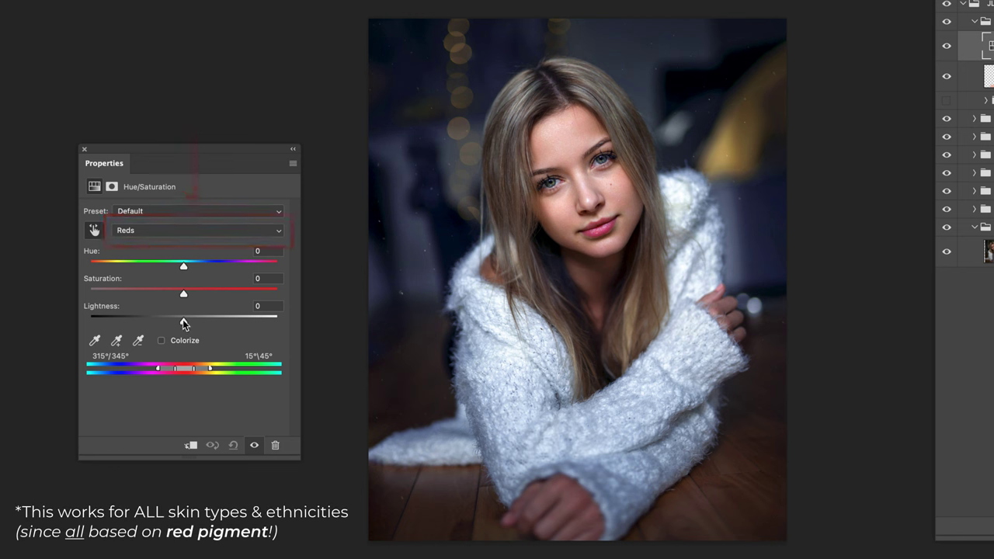
{"action": "left_click_drag", "start_coordinate": [183, 323], "coordinate": [190, 324]}
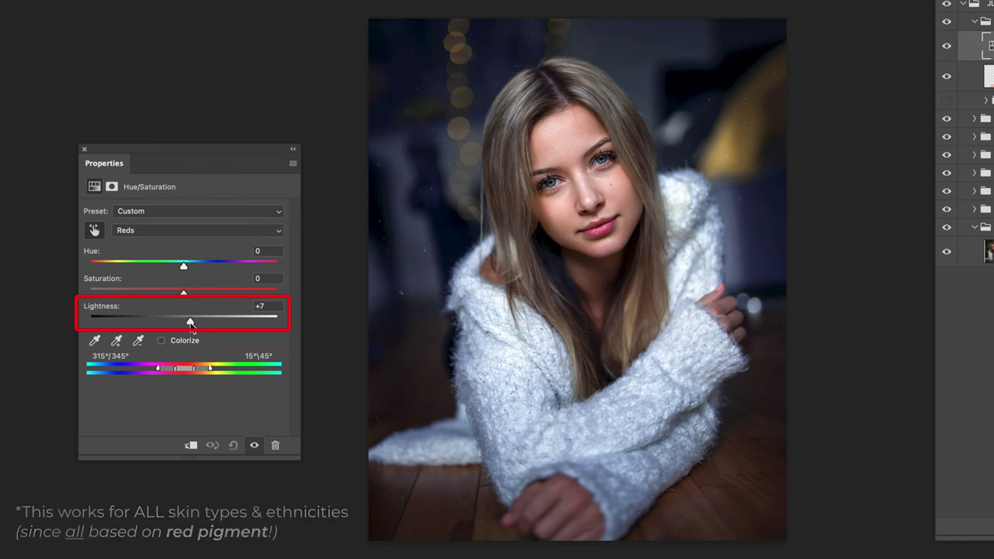
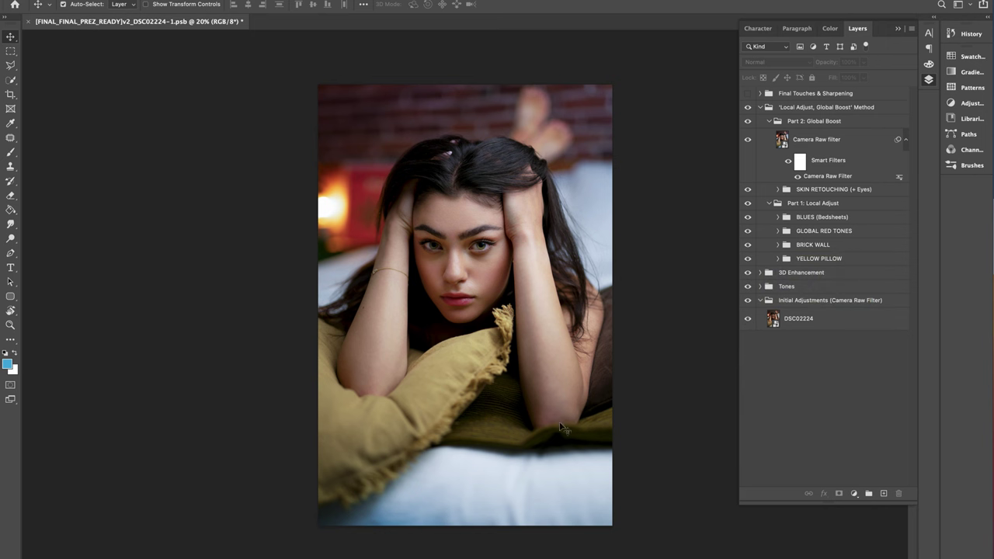
Compare the portrait with and without the Part 1: Local Adjust and Part 2: Global Boost groups.
{"action": "left_click", "coordinate": [748, 120]}
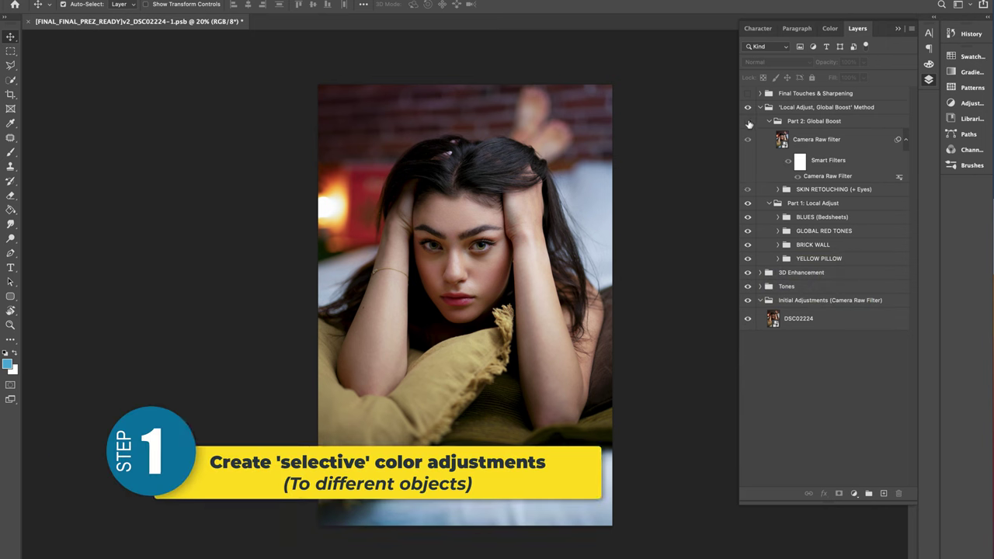
{"action": "left_click", "coordinate": [748, 202]}
{"action": "left_click", "coordinate": [748, 150]}
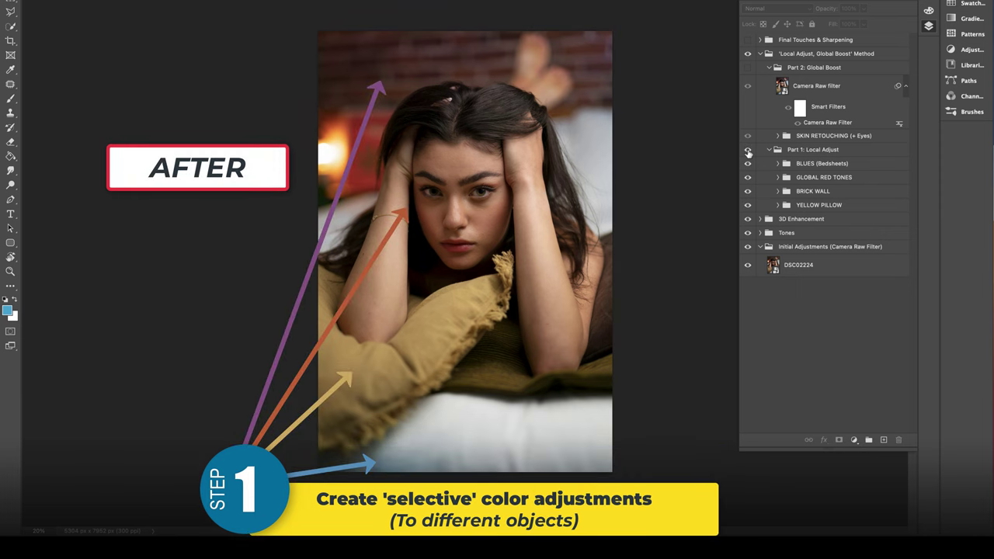
{"action": "left_click", "coordinate": [748, 151]}
{"action": "left_click", "coordinate": [748, 150]}
{"action": "left_click", "coordinate": [748, 69]}
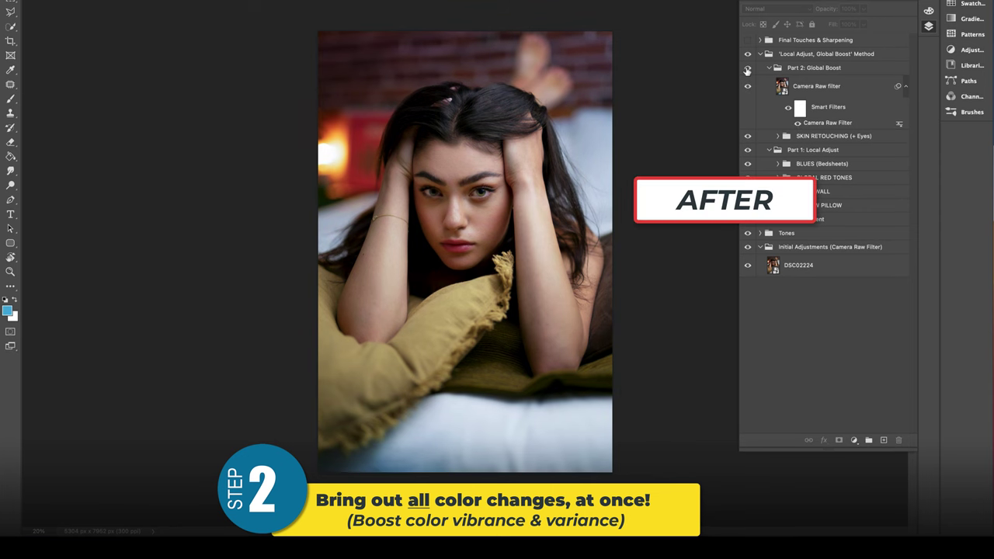
{"action": "left_click", "coordinate": [747, 69]}
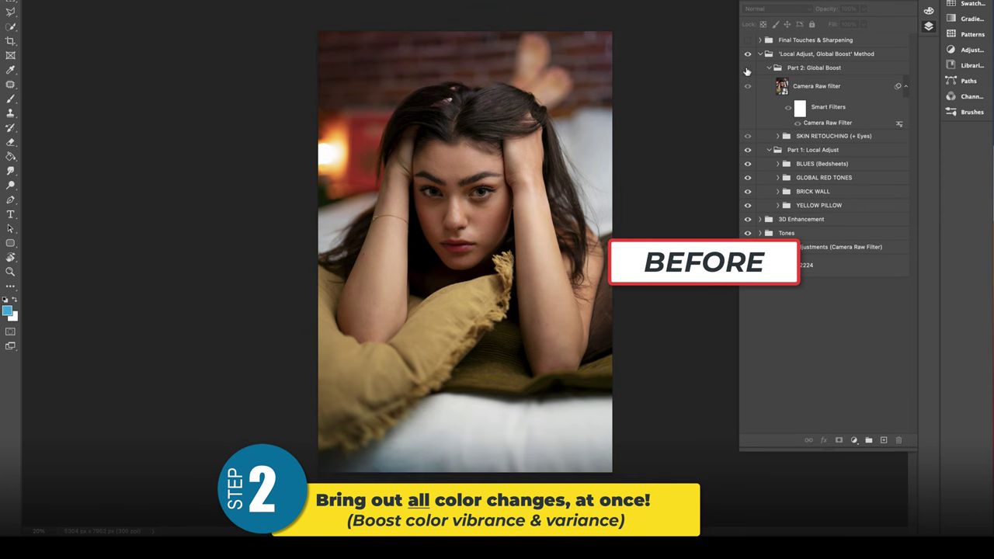
{"action": "left_click", "coordinate": [747, 69]}
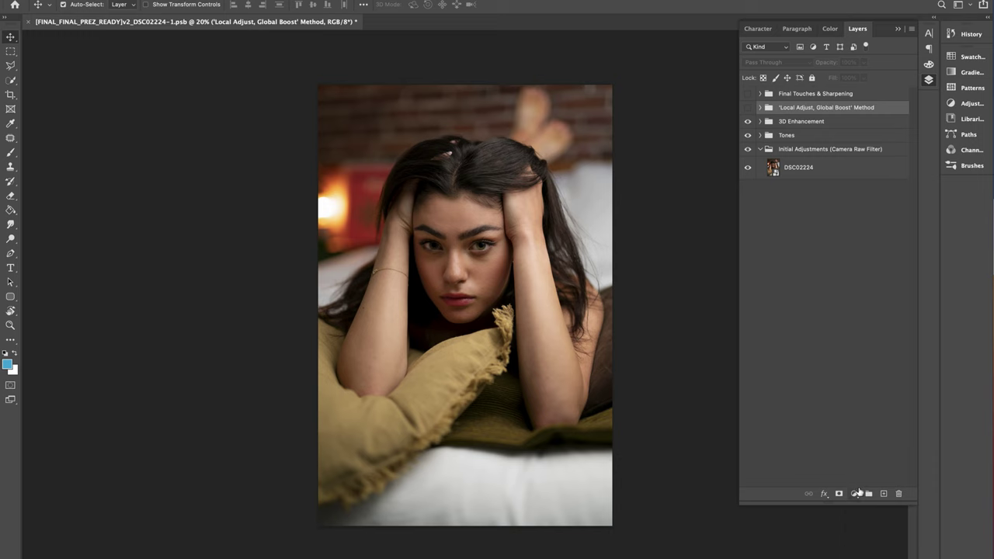
Add a Gradient Map adjustment layer above the 'Local Adjust, Global Boost' Method group using a golden-brown legacy Photographic Toning gradient.
{"action": "left_click", "coordinate": [856, 493]}
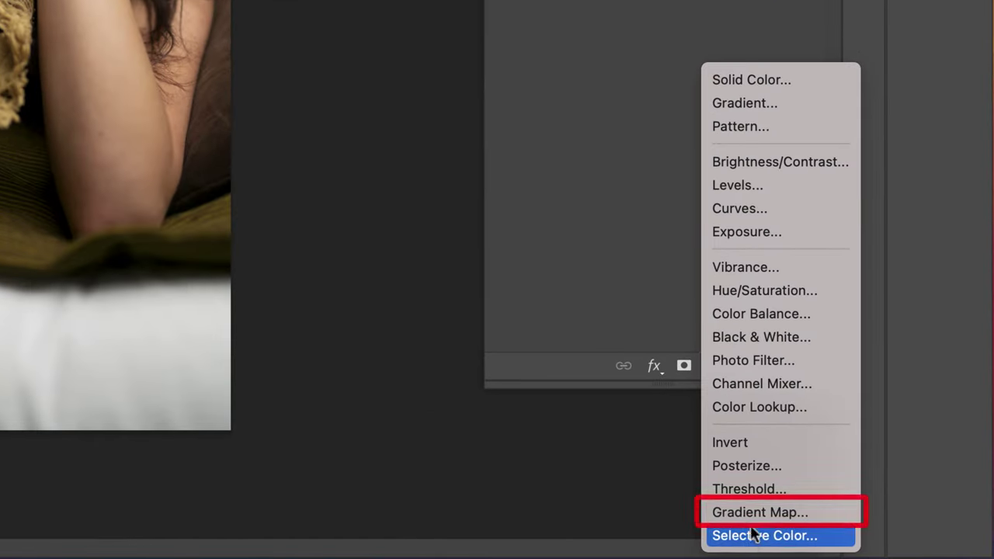
{"action": "left_click", "coordinate": [873, 558]}
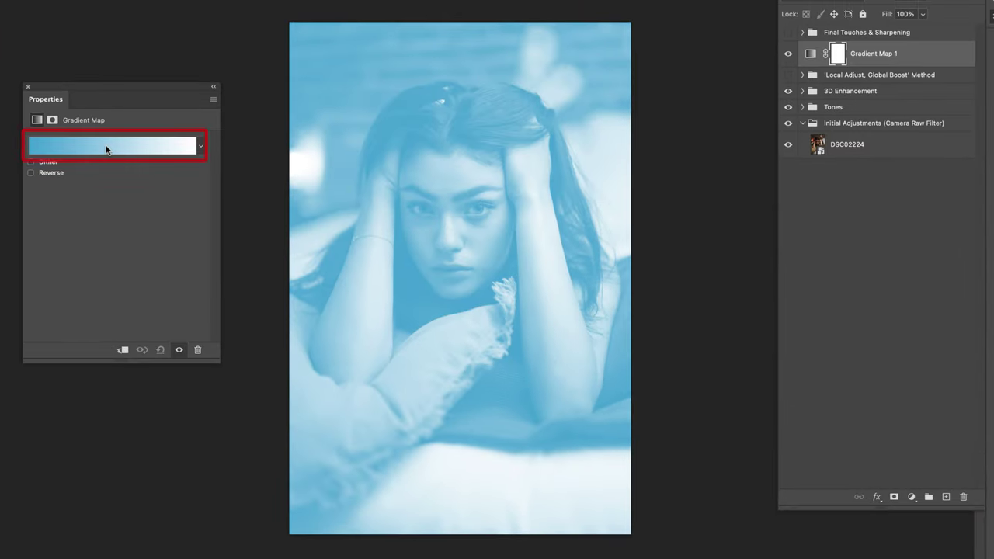
{"action": "left_click", "coordinate": [107, 150]}
{"action": "scroll", "coordinate": [582, 248], "scroll_direction": "down", "scroll_amount": 5}
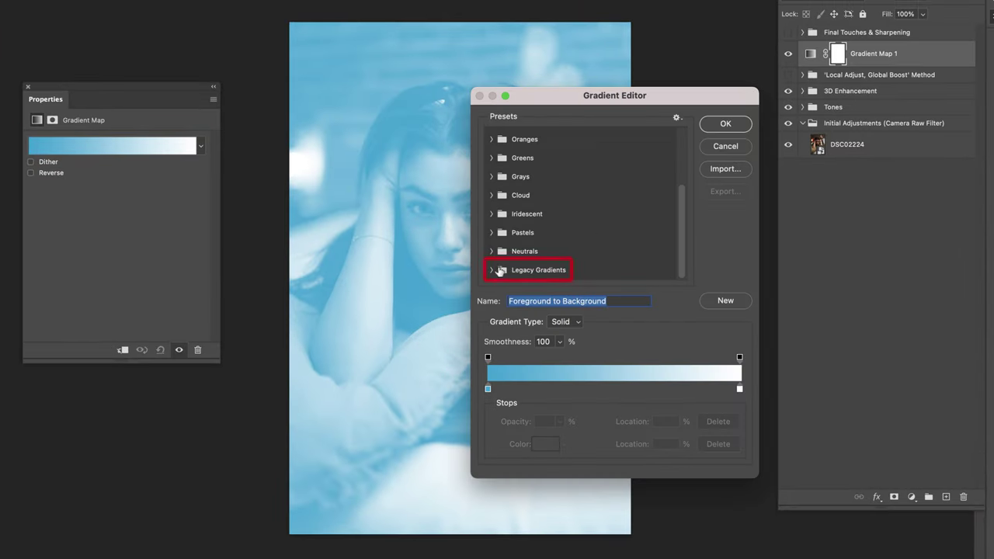
{"action": "left_click", "coordinate": [501, 270]}
{"action": "scroll", "coordinate": [522, 234], "scroll_direction": "down", "scroll_amount": 5}
{"action": "left_click", "coordinate": [505, 215]}
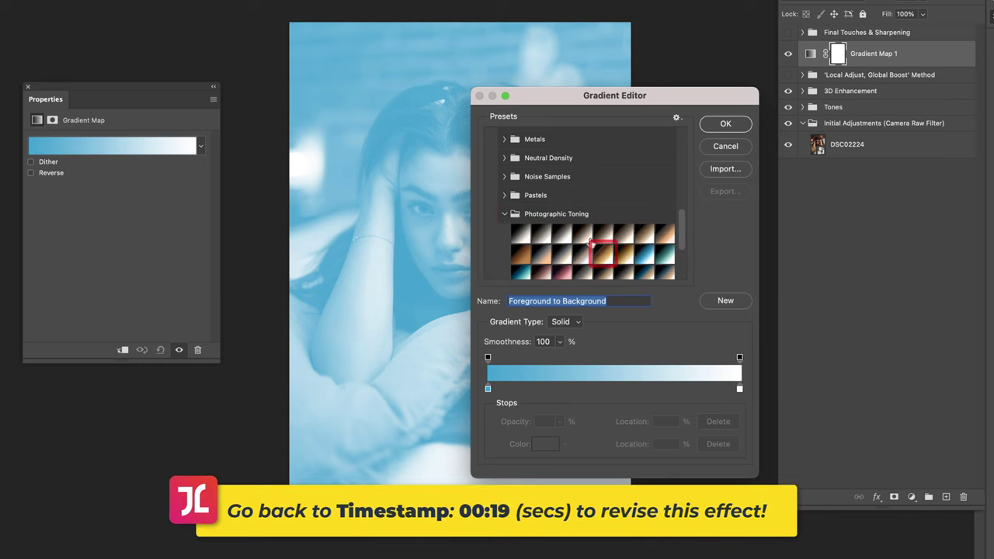
{"action": "left_click", "coordinate": [602, 252]}
{"action": "left_click", "coordinate": [725, 123]}
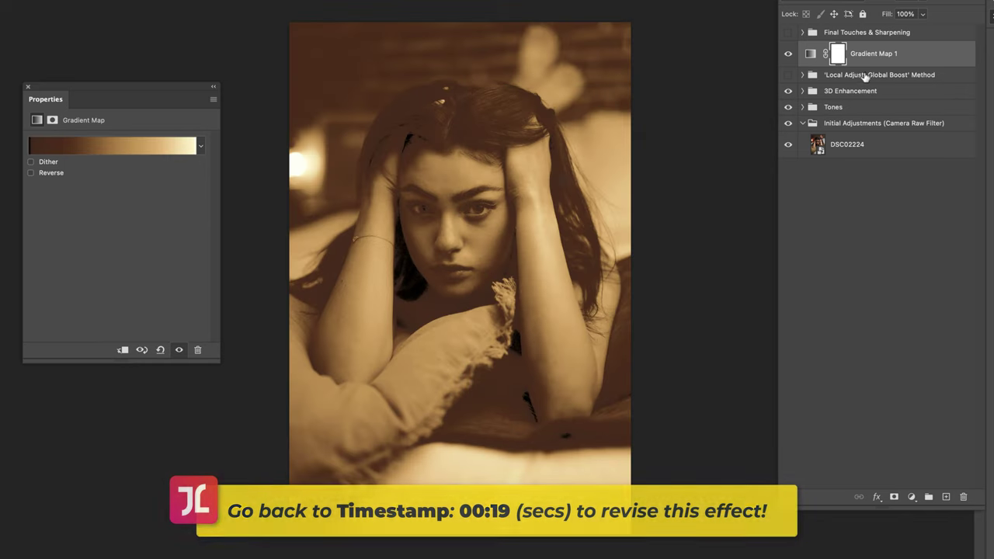
Invert the Gradient Map's mask to black and paint white over the yellow pillow with a soft round brush.
{"action": "left_click", "coordinate": [841, 59]}
{"action": "key", "text": "super+i"}
{"action": "key", "text": "b"}
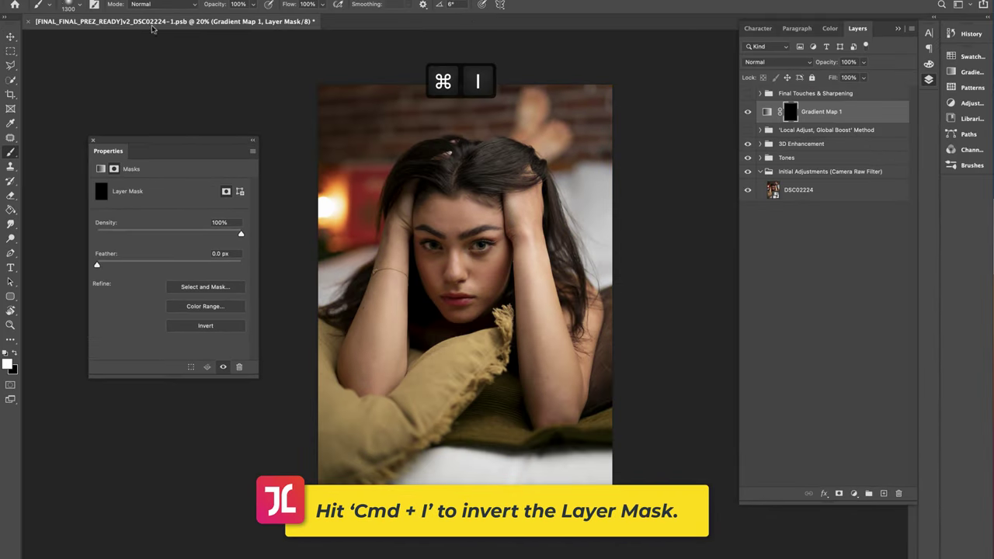
{"action": "right_click", "coordinate": [16, 57]}
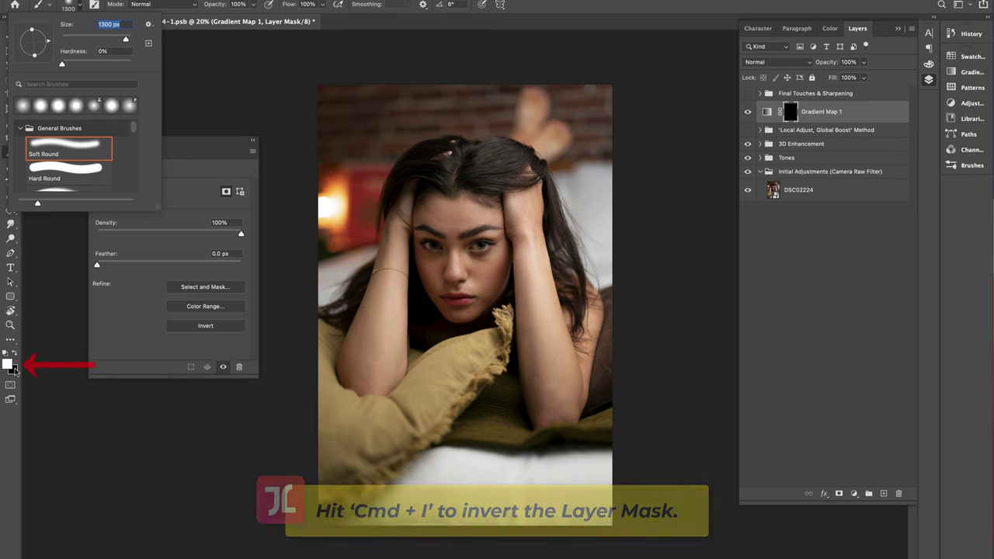
{"action": "left_click", "coordinate": [207, 427]}
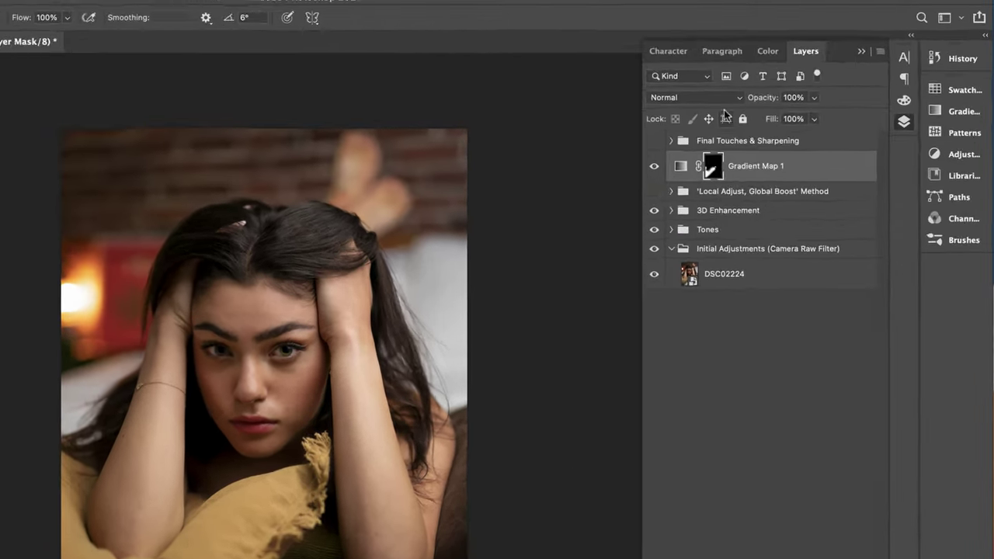
Set the Gradient Map layer's blend mode to Soft Light and its Fill to 30%.
{"action": "left_click", "coordinate": [652, 119]}
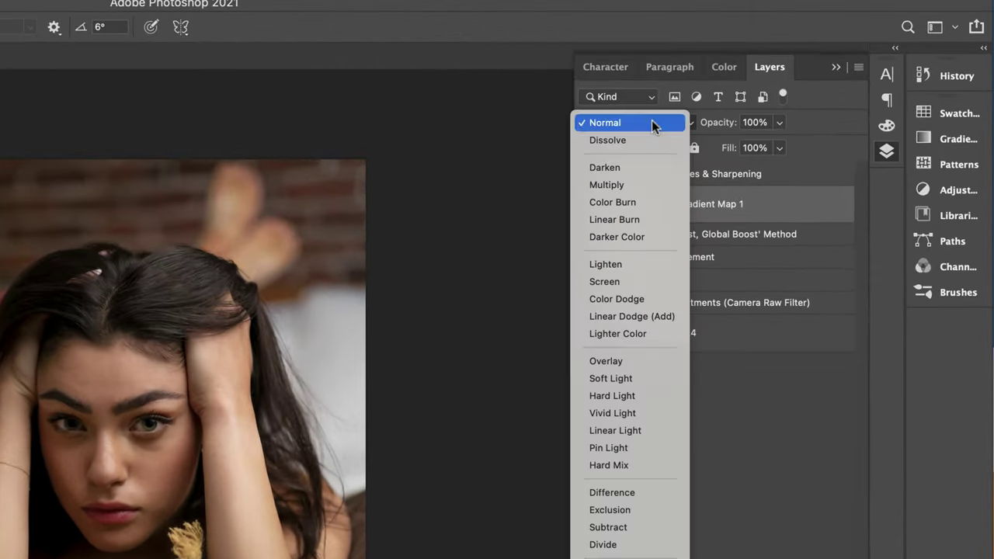
{"action": "left_click", "coordinate": [628, 379]}
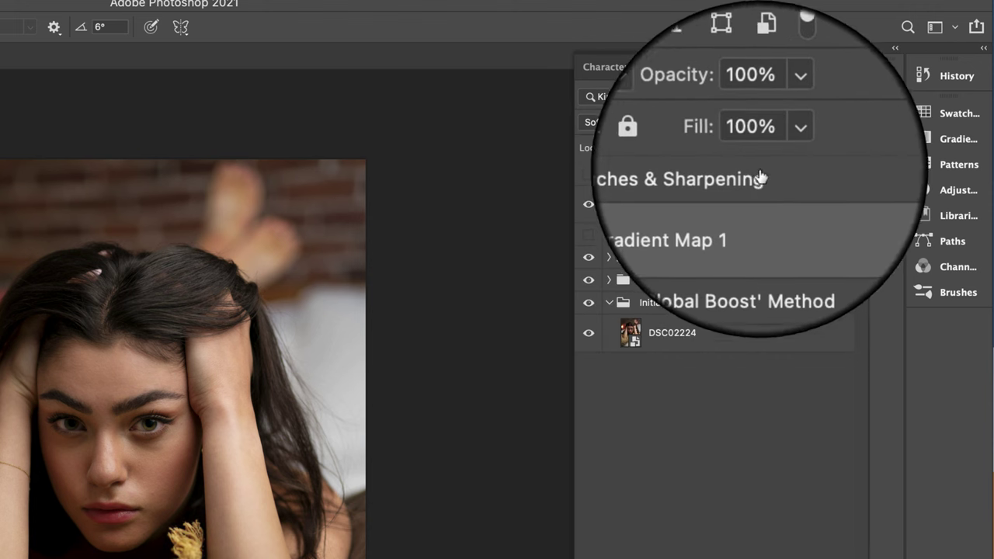
{"action": "left_click", "coordinate": [753, 147]}
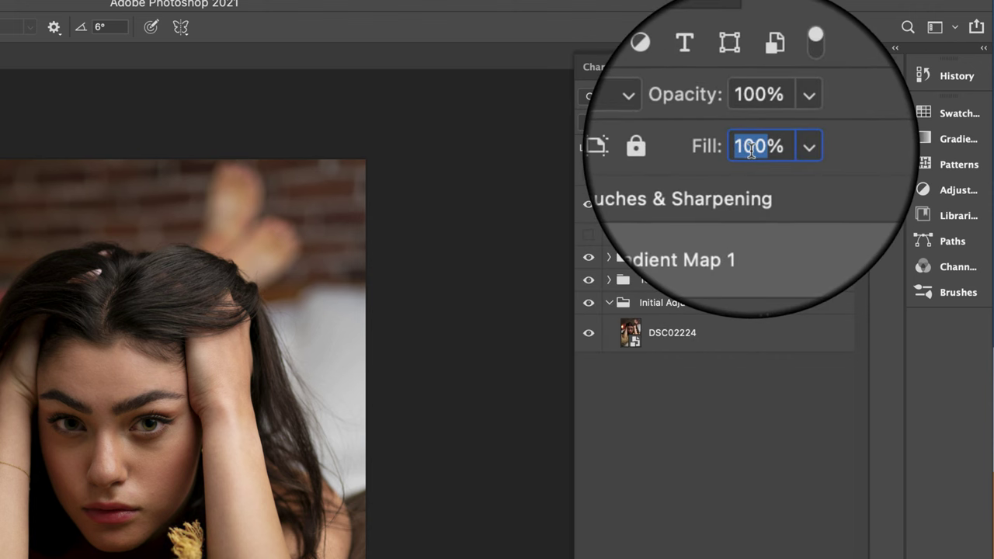
{"action": "type", "text": "30"}
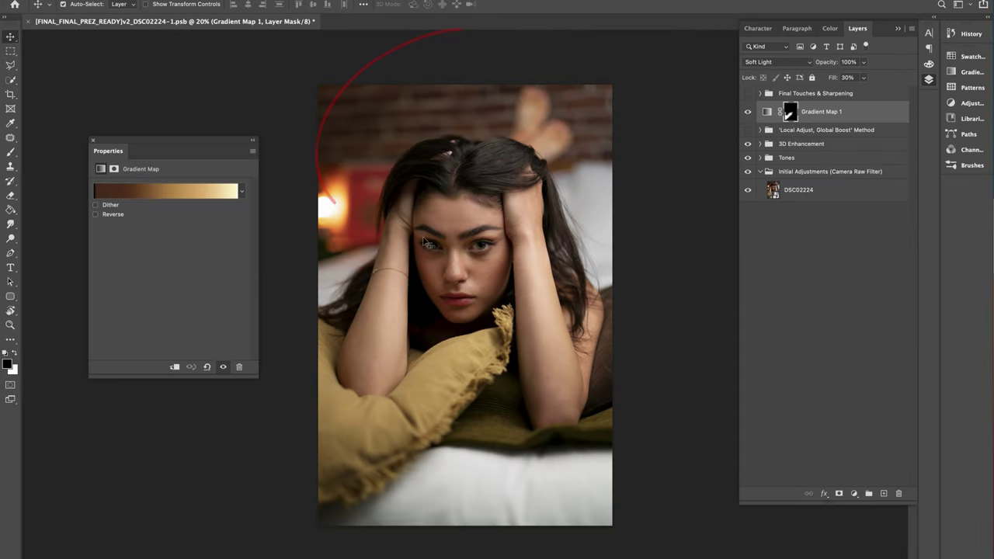
Add an empty layer above the Gradient Map and choose purple (#714eb1) as the foreground colour for the brush.
{"action": "key", "text": "b"}
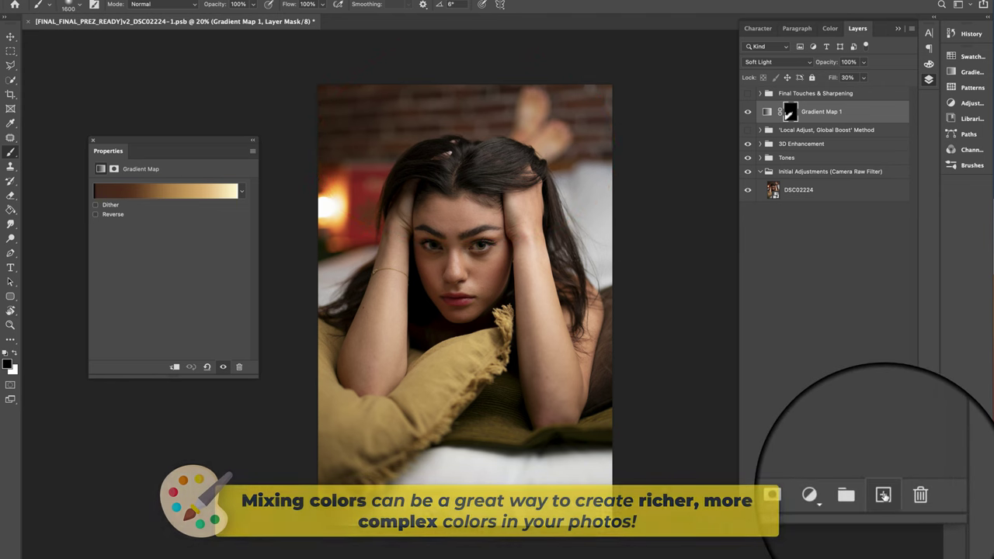
{"action": "left_click", "coordinate": [883, 495]}
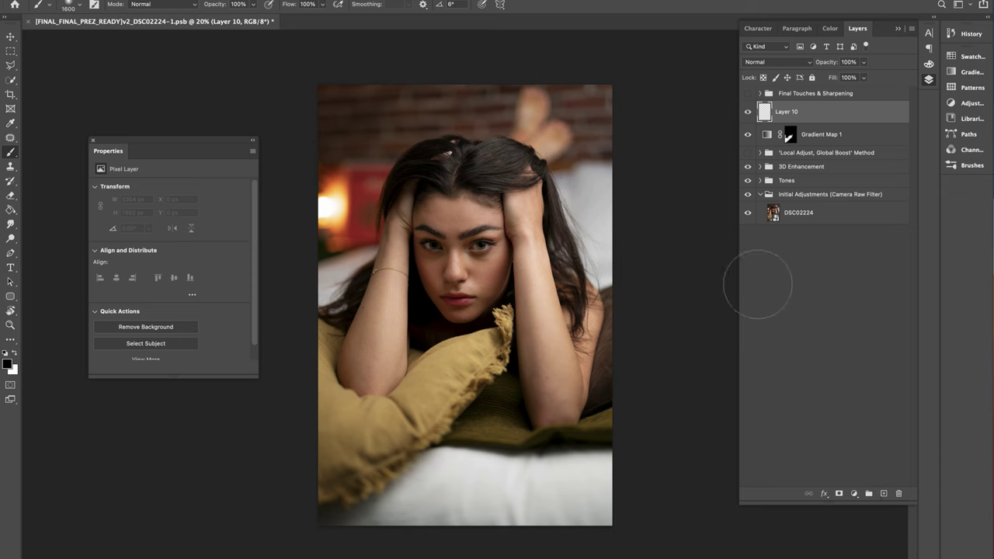
{"action": "left_click", "coordinate": [7, 363]}
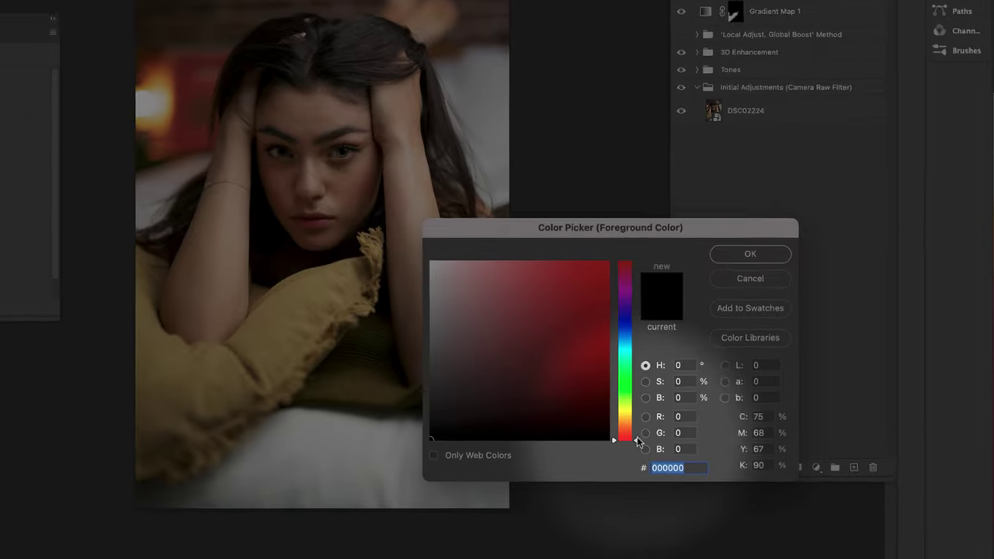
{"action": "left_click_drag", "start_coordinate": [637, 441], "coordinate": [637, 309]}
{"action": "left_click", "coordinate": [545, 316]}
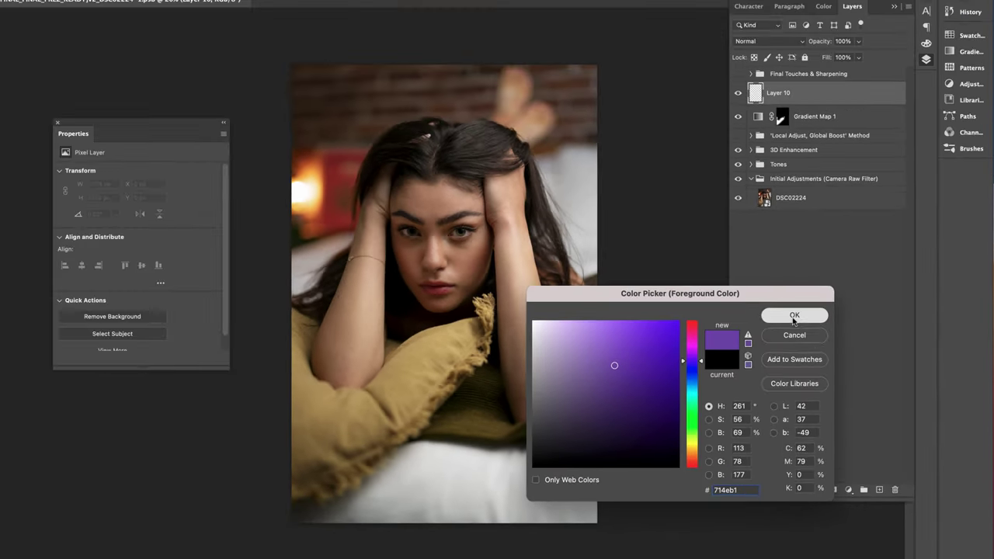
{"action": "left_click", "coordinate": [730, 226]}
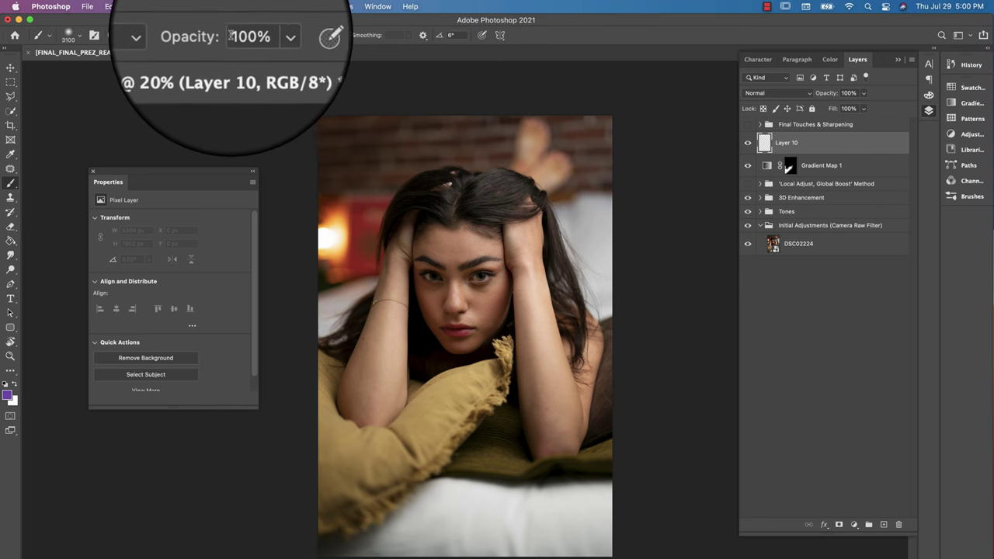
Lower the brush opacity to 80% and paint purple over the brick wall behind the subject.
{"action": "left_click", "coordinate": [237, 4]}
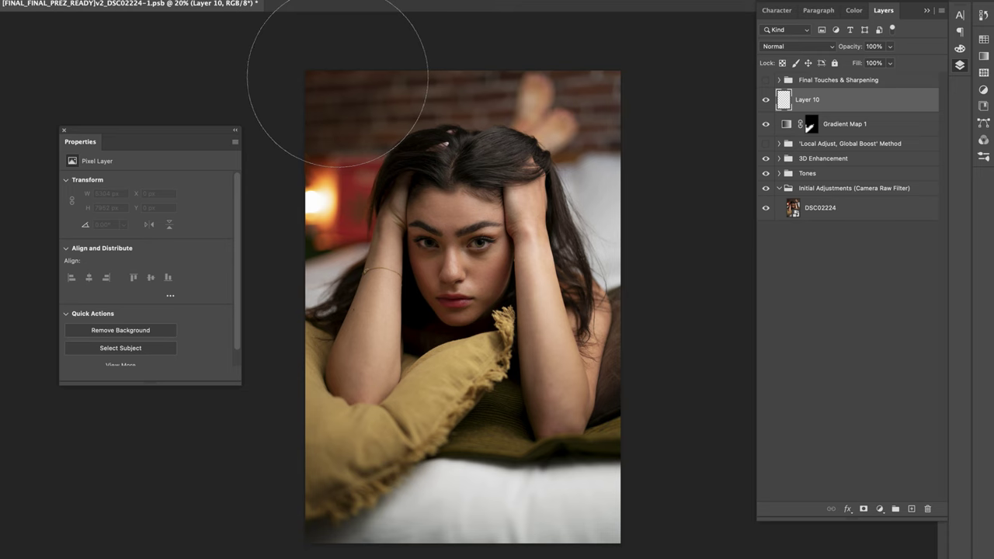
{"action": "left_click", "coordinate": [337, 76]}
{"action": "left_click", "coordinate": [465, 66]}
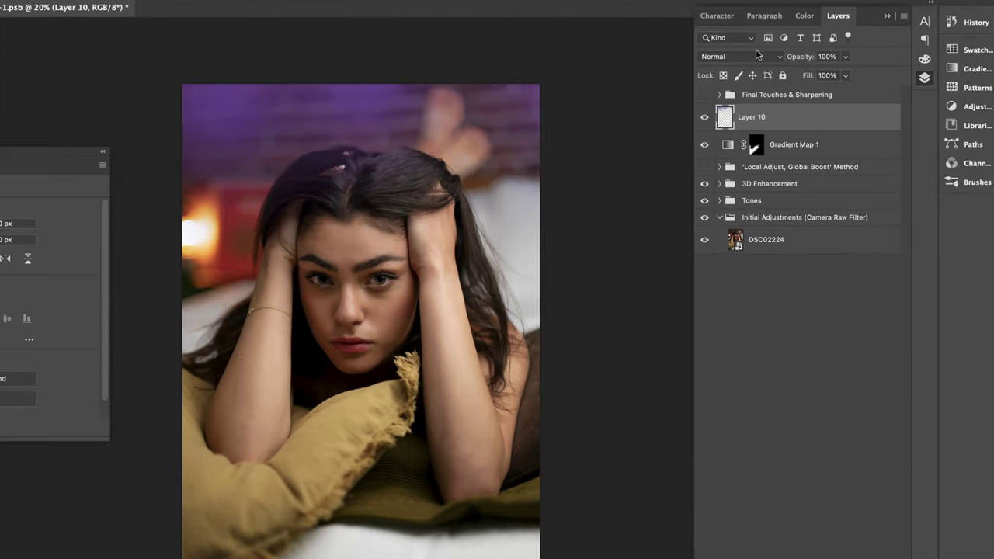
Set the purple layer's blend mode to Overlay and its opacity to 40%.
{"action": "left_click", "coordinate": [757, 56]}
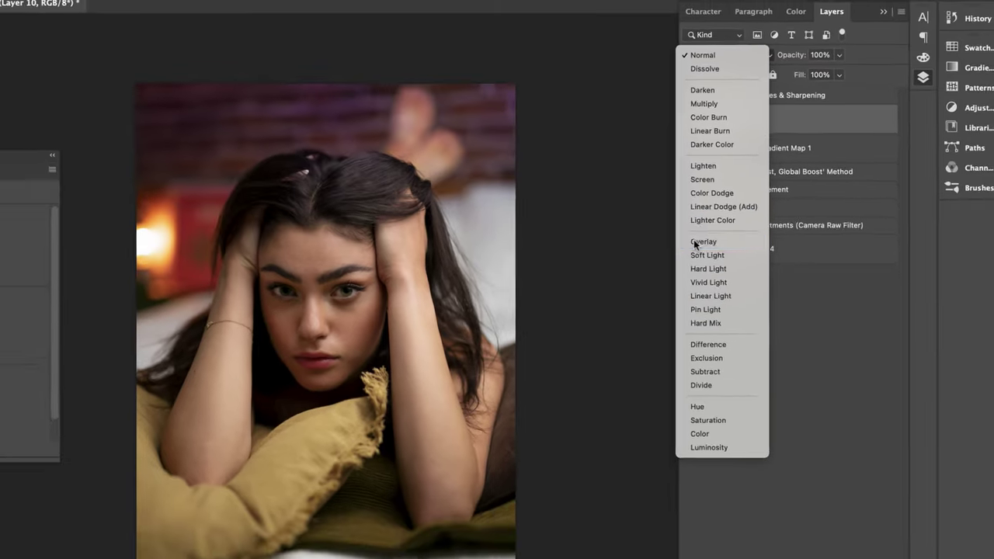
{"action": "left_click", "coordinate": [703, 240]}
{"action": "left_click", "coordinate": [847, 62]}
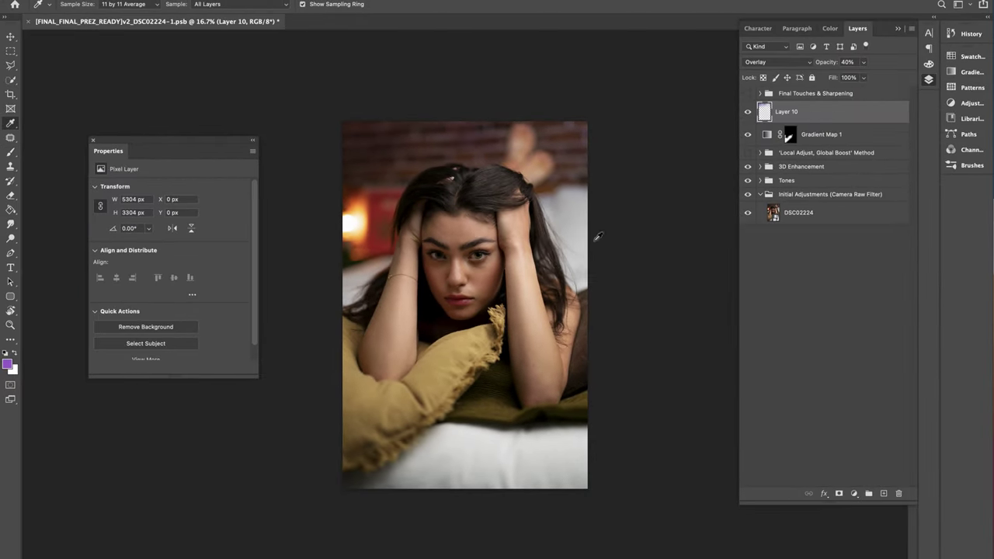
Add another empty layer above the purple one and choose a light blue foreground colour for the brush.
{"action": "left_click", "coordinate": [883, 493]}
{"action": "left_click", "coordinate": [8, 363]}
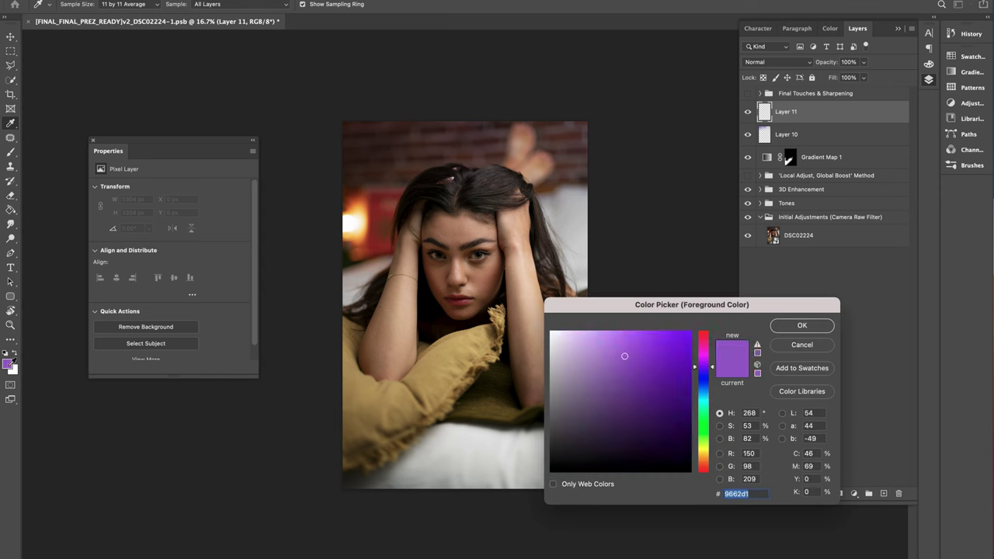
{"action": "left_click_drag", "start_coordinate": [704, 366], "coordinate": [711, 394]}
{"action": "key", "text": "Return"}
{"action": "key", "text": "b"}
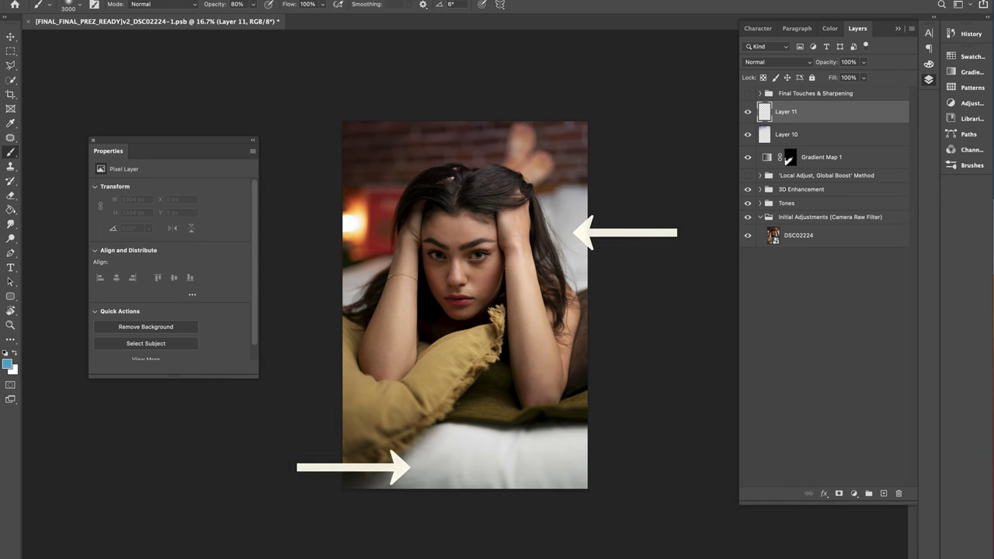
Paint blue over the white bedsheets, then set the layer's blend mode to Overlay and its opacity to 56%.
{"action": "left_click_drag", "start_coordinate": [510, 533], "coordinate": [590, 497]}
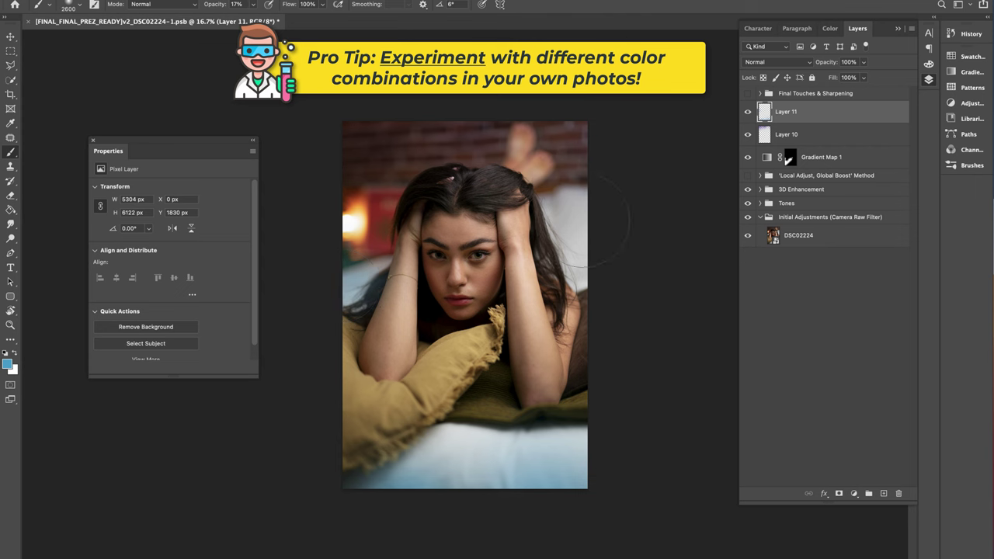
{"action": "left_click", "coordinate": [777, 61]}
{"action": "left_click", "coordinate": [777, 169]}
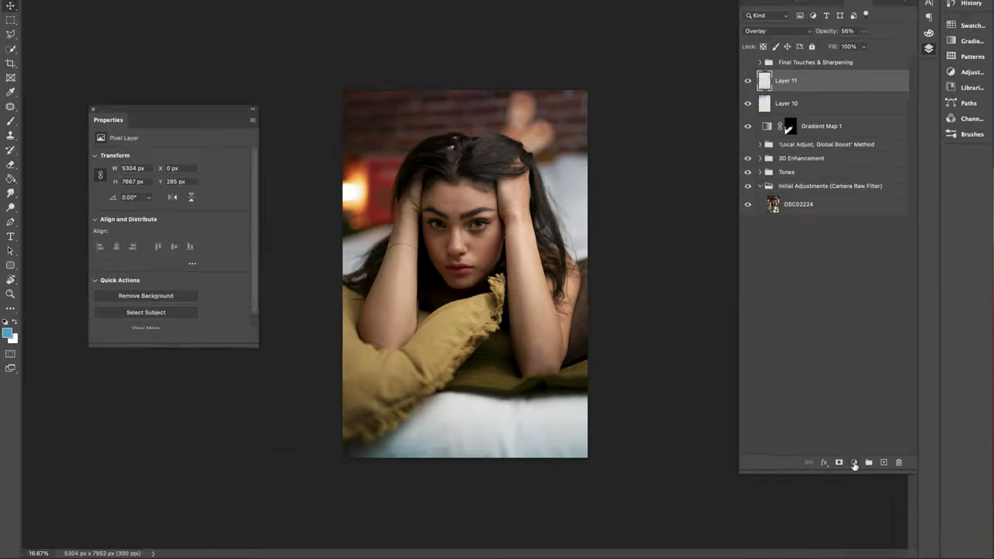
Add a Selective Color adjustment layer above the blue layer and set its Reds to Cyan -25% and Magenta -8%.
{"action": "left_click", "coordinate": [854, 493]}
{"action": "left_click", "coordinate": [789, 542]}
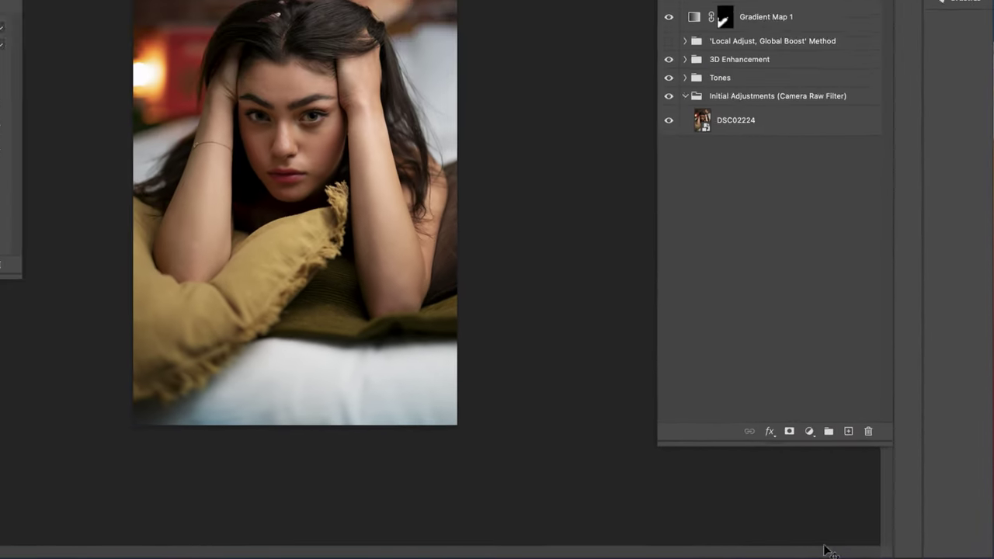
{"action": "left_click", "coordinate": [152, 200]}
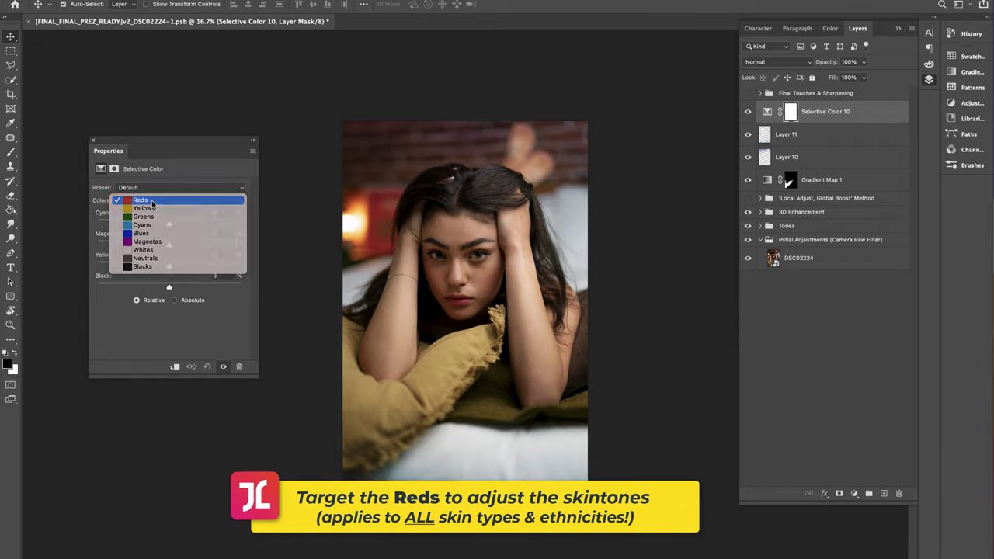
{"action": "left_click", "coordinate": [152, 201]}
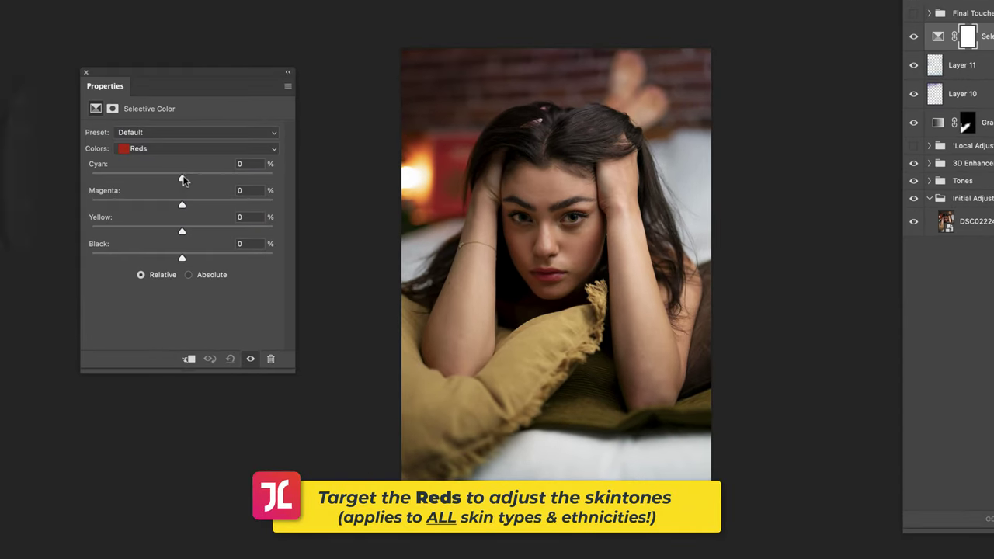
{"action": "left_click_drag", "start_coordinate": [183, 180], "coordinate": [158, 180]}
{"action": "left_click_drag", "start_coordinate": [198, 223], "coordinate": [176, 209]}
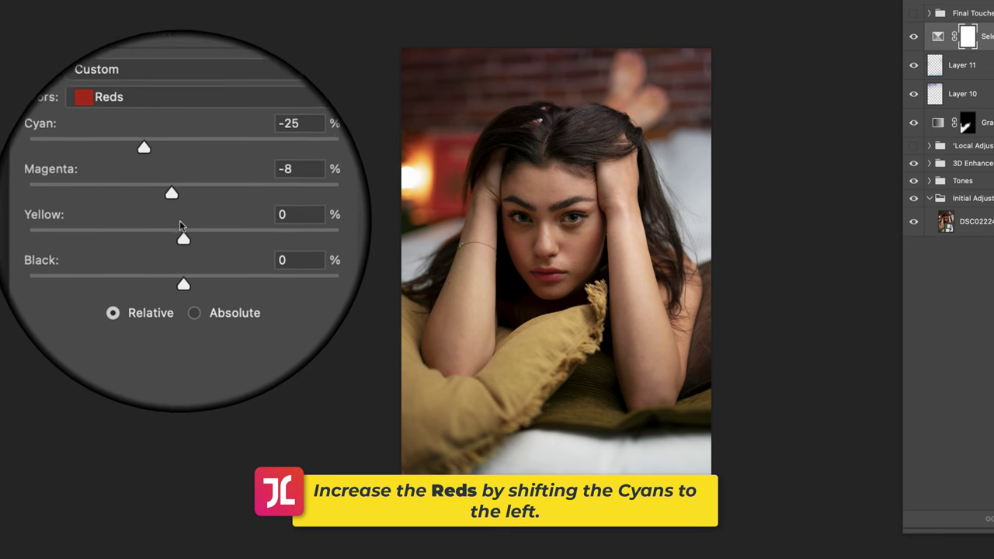
Set the Yellow value of the Reds to -5% in the Selective Color adjustment.
{"action": "left_click_drag", "start_coordinate": [182, 234], "coordinate": [178, 233]}
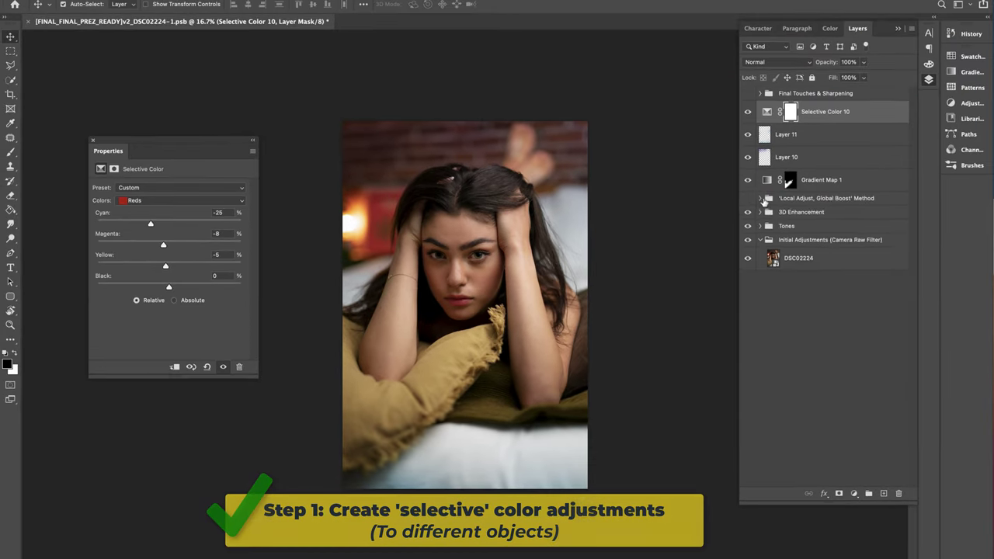
Duplicate the SKIN RETOUCHING (+ Eyes) group from Part 2: Global Boost and place the copy above the Selective Color layer.
{"action": "left_click", "coordinate": [792, 153]}
{"action": "left_click", "coordinate": [786, 280]}
{"action": "key", "text": "ctrl+j"}
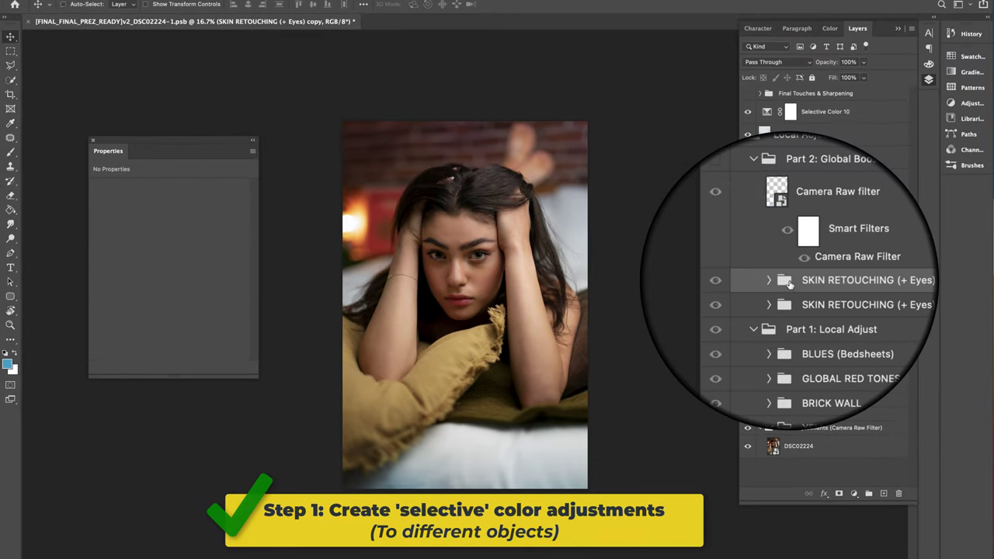
{"action": "left_click_drag", "start_coordinate": [786, 279], "coordinate": [775, 102]}
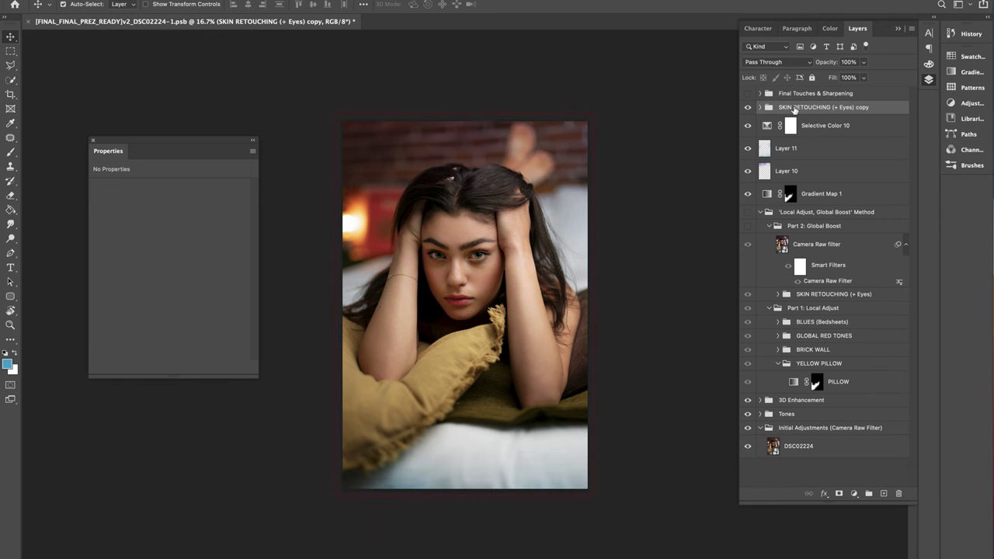
Create a merged layer of everything visible above the copied skin retouching group and convert it to a Smart Object.
{"action": "key", "text": "shift+alt+super+n"}
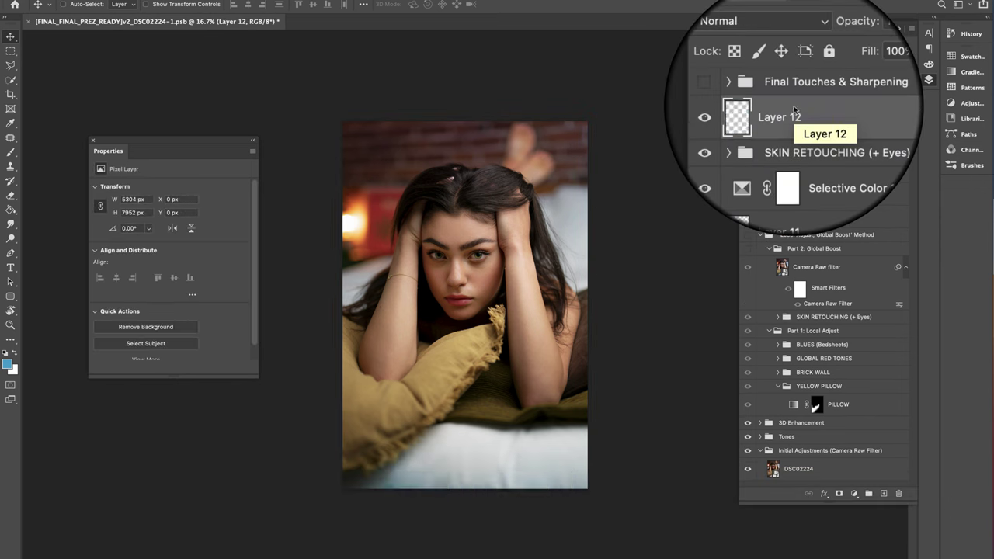
{"action": "right_click", "coordinate": [814, 109]}
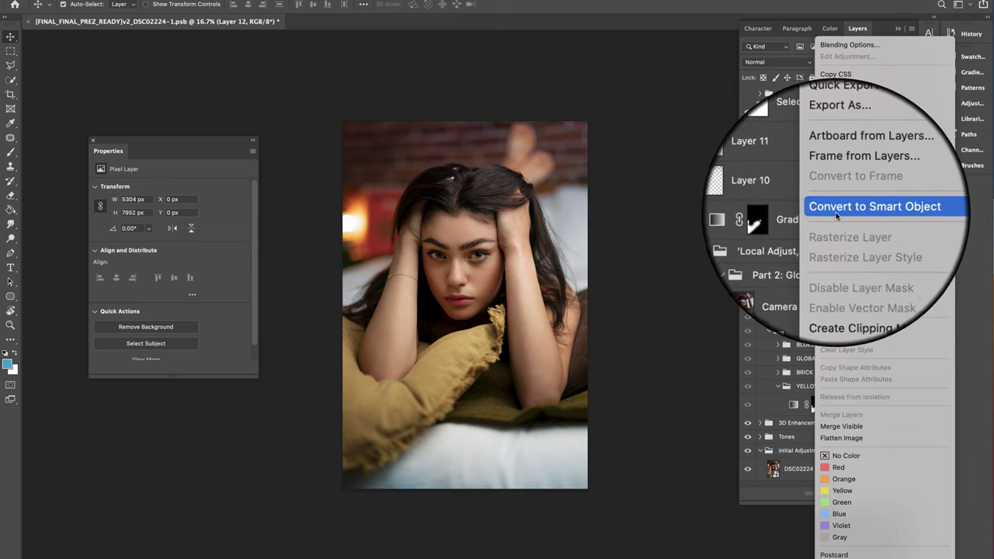
{"action": "left_click", "coordinate": [830, 212]}
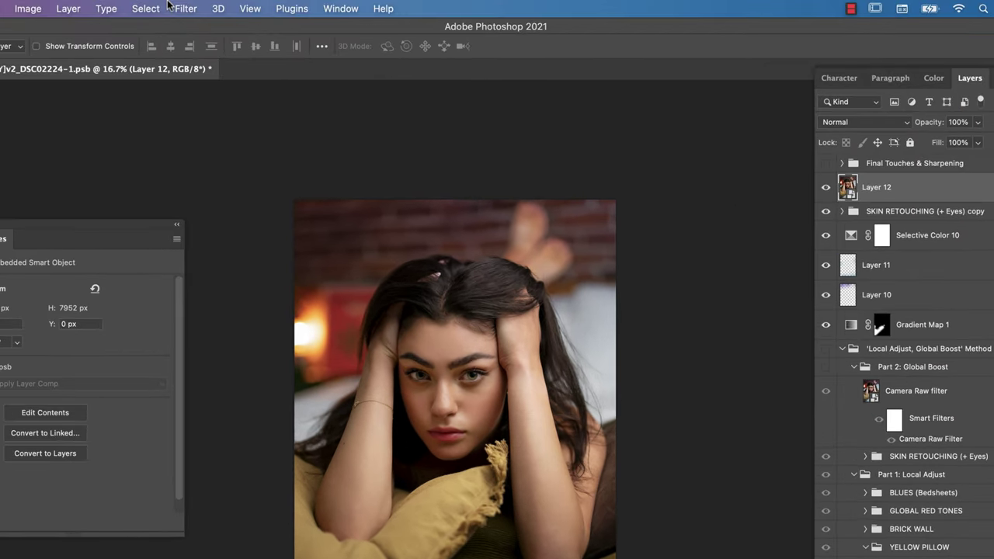
Start a Camera Raw Filter on the merged layer with Temperature -18, Blacks -20 and Shadows -3.
{"action": "left_click", "coordinate": [178, 8]}
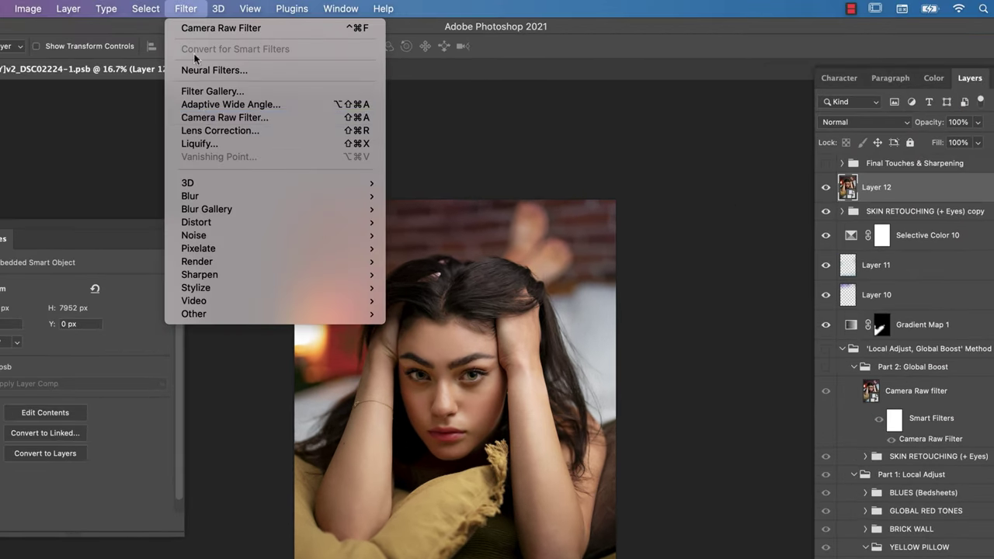
{"action": "left_click", "coordinate": [221, 117]}
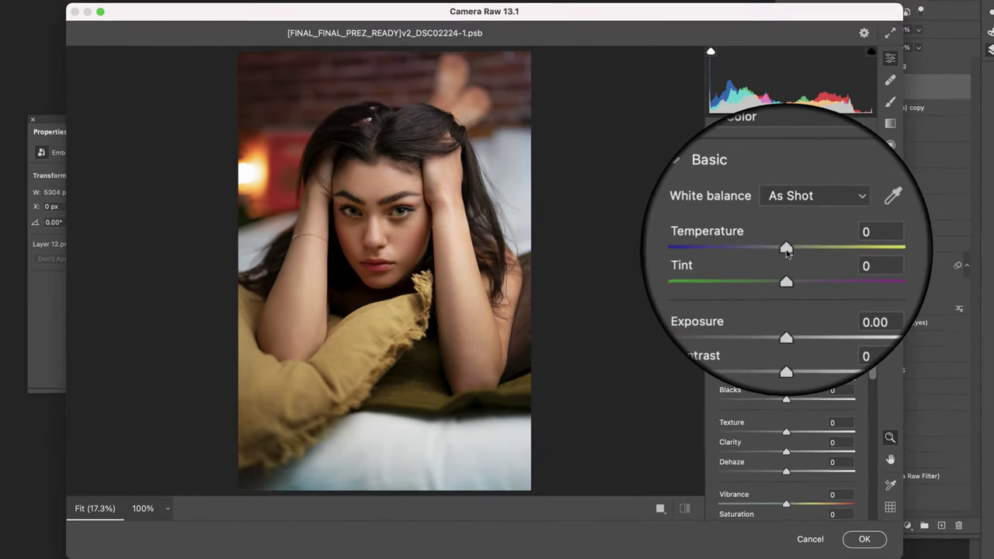
{"action": "left_click_drag", "start_coordinate": [749, 253], "coordinate": [787, 250]}
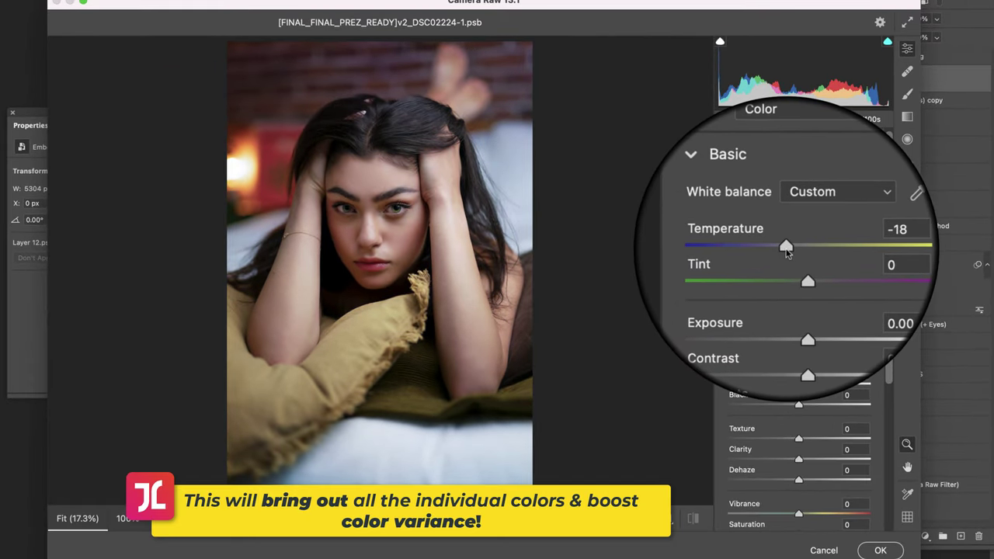
{"action": "left_click_drag", "start_coordinate": [799, 405], "coordinate": [780, 406]}
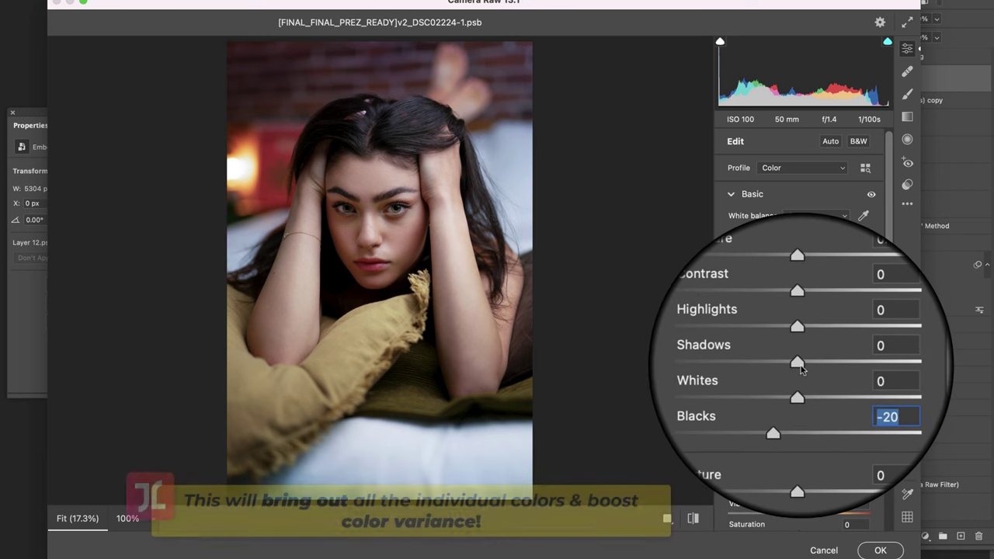
{"action": "left_click_drag", "start_coordinate": [803, 371], "coordinate": [800, 371]}
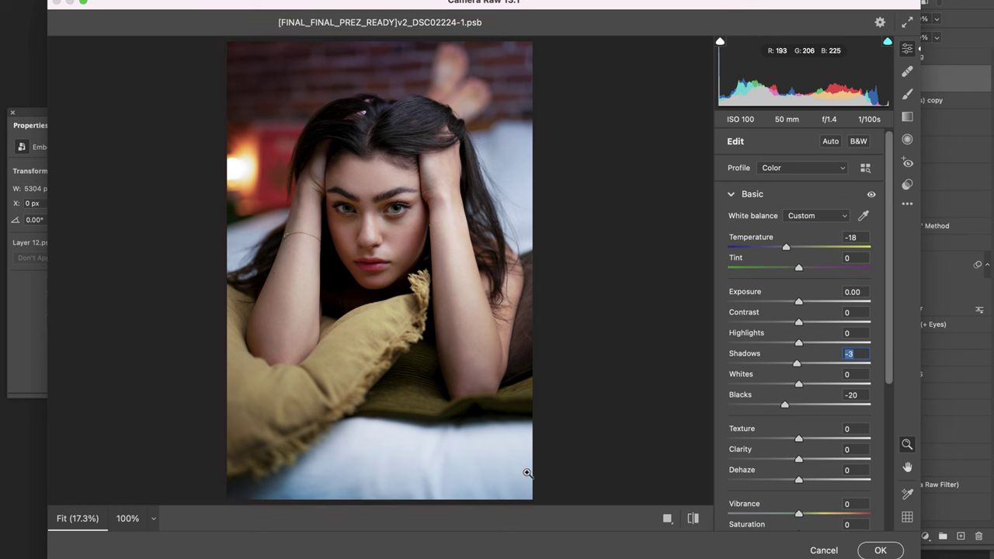
Set Vibrance to +6, Saturation to +3 and Tint to -4, and apply the Camera Raw Filter.
{"action": "scroll", "coordinate": [800, 388], "scroll_direction": "down", "scroll_amount": 2}
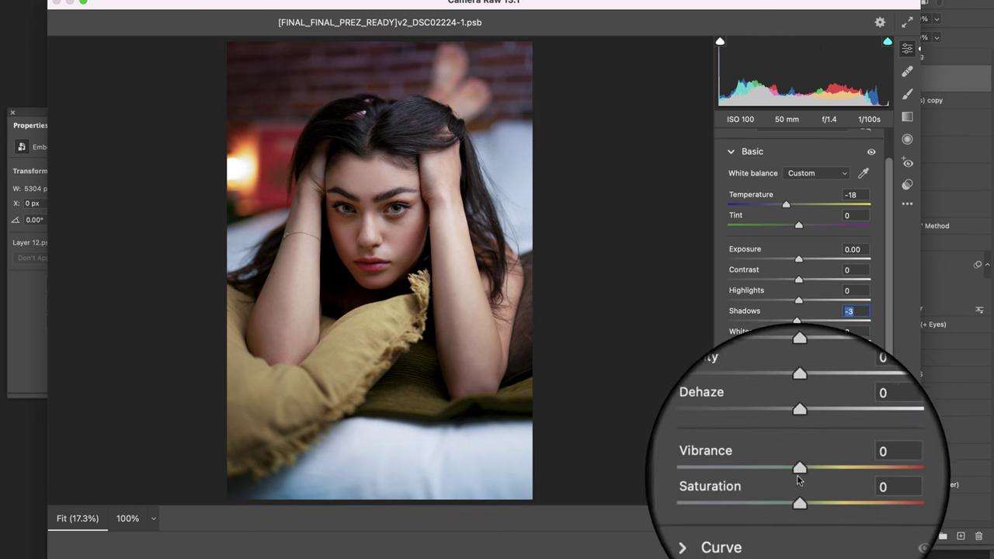
{"action": "left_click_drag", "start_coordinate": [799, 470], "coordinate": [801, 492]}
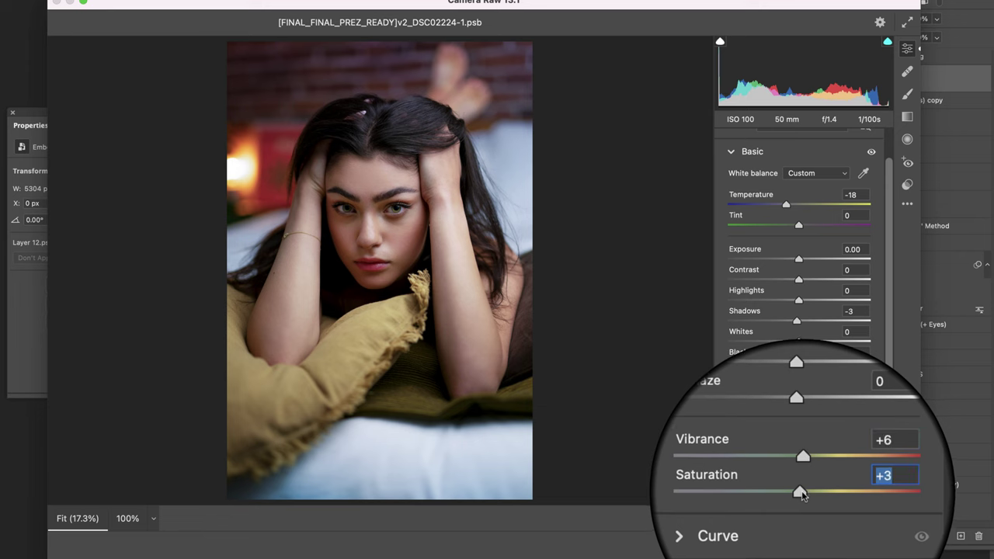
{"action": "left_click_drag", "start_coordinate": [800, 225], "coordinate": [797, 225]}
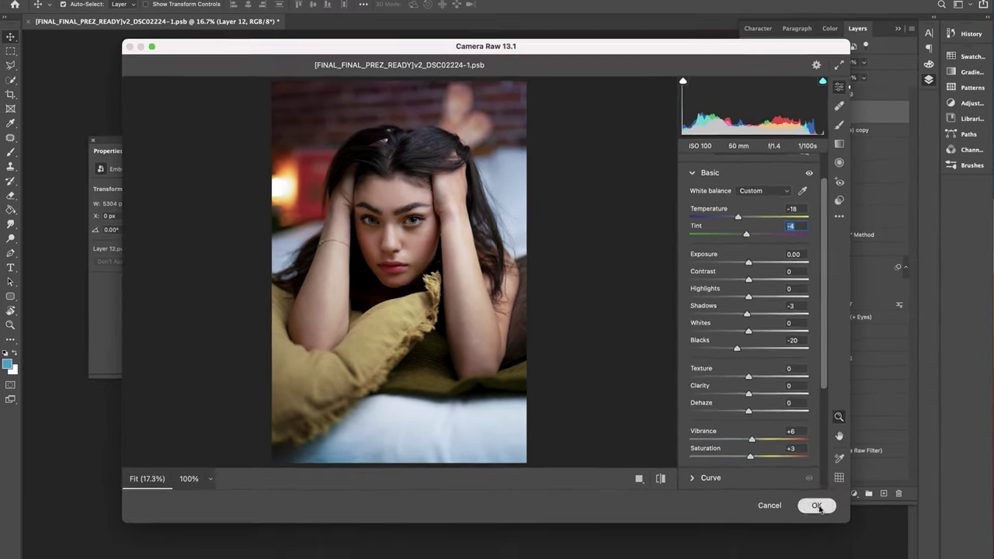
{"action": "left_click", "coordinate": [880, 550]}
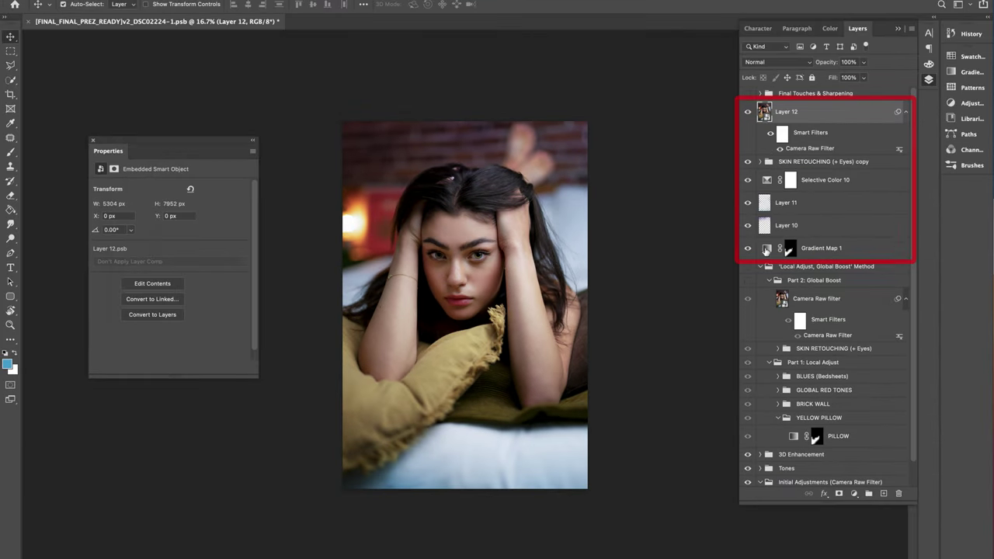
Group the layers from the Gradient Map up to the filtered Smart Object, and toggle the group's visibility to compare before and after.
{"action": "key", "text": "ctrl+g"}
{"action": "left_click", "coordinate": [749, 117]}
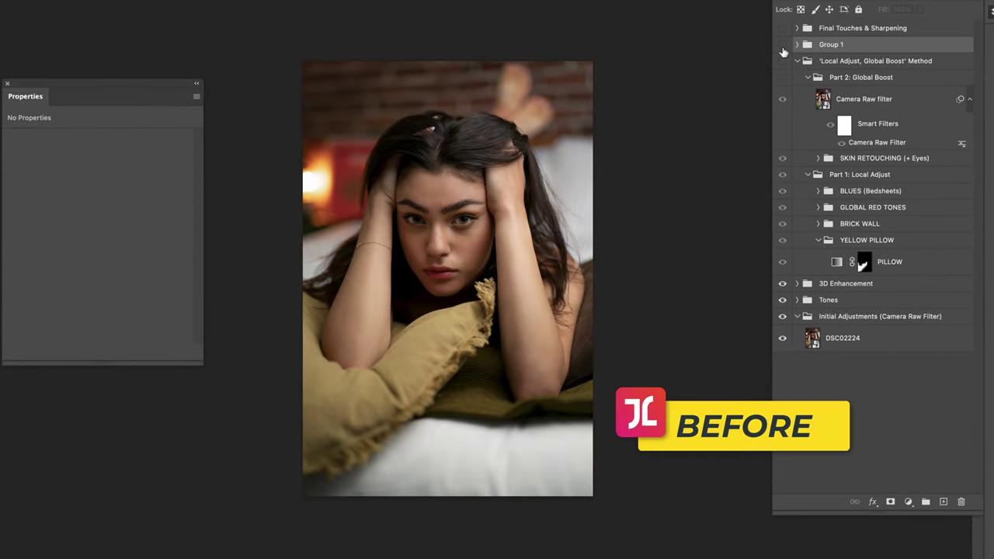
{"action": "left_click", "coordinate": [782, 45]}
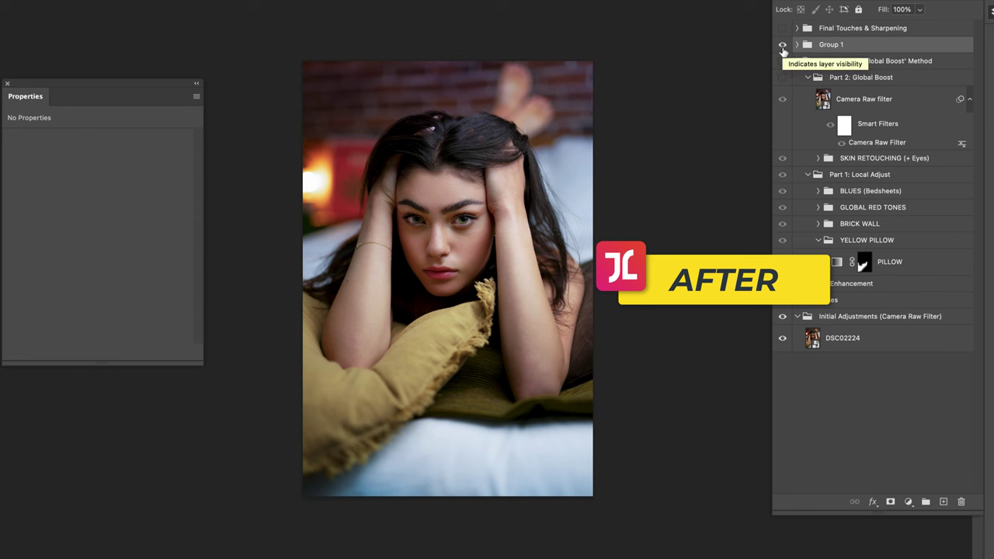
{"action": "left_click", "coordinate": [783, 49]}
{"action": "left_click", "coordinate": [782, 45]}
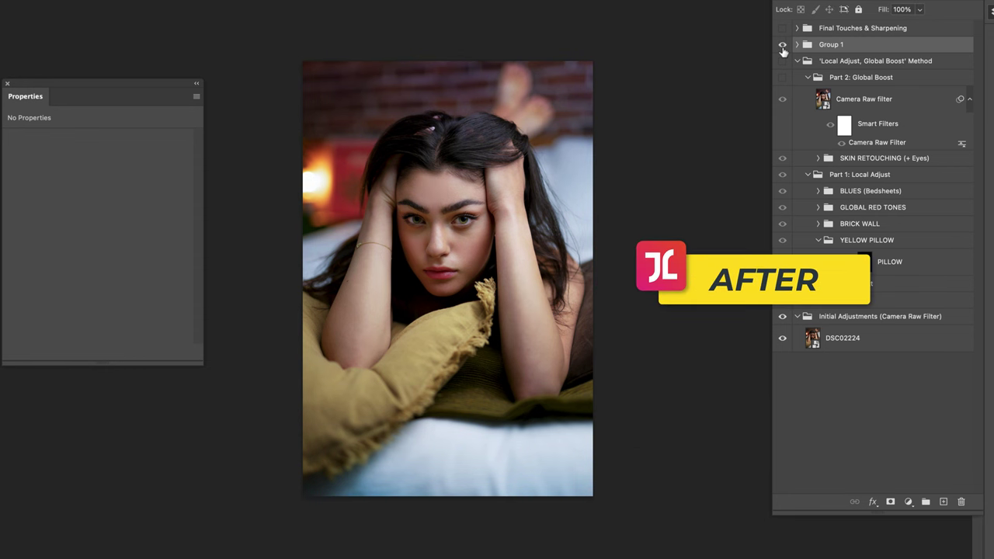
{"action": "left_click", "coordinate": [783, 49]}
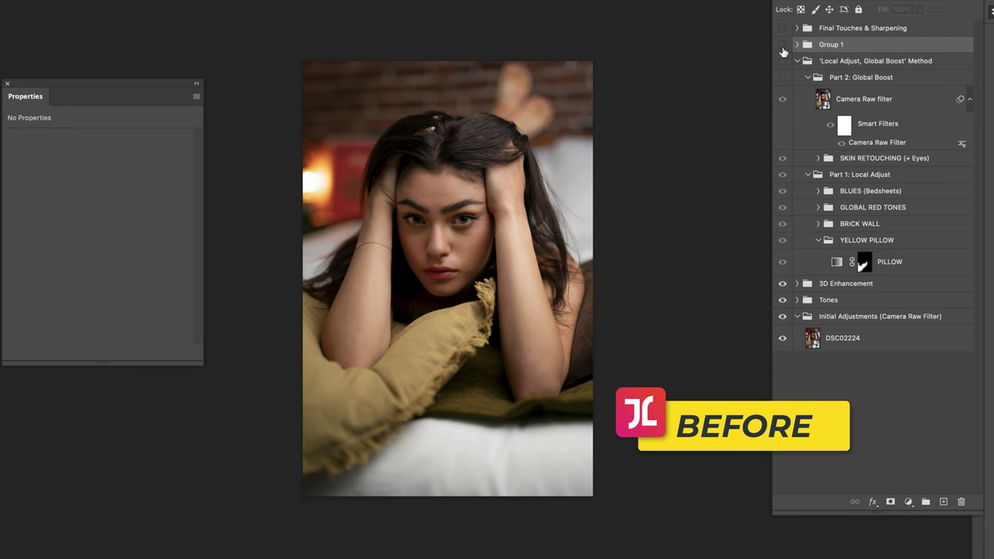
{"action": "left_click", "coordinate": [783, 45]}
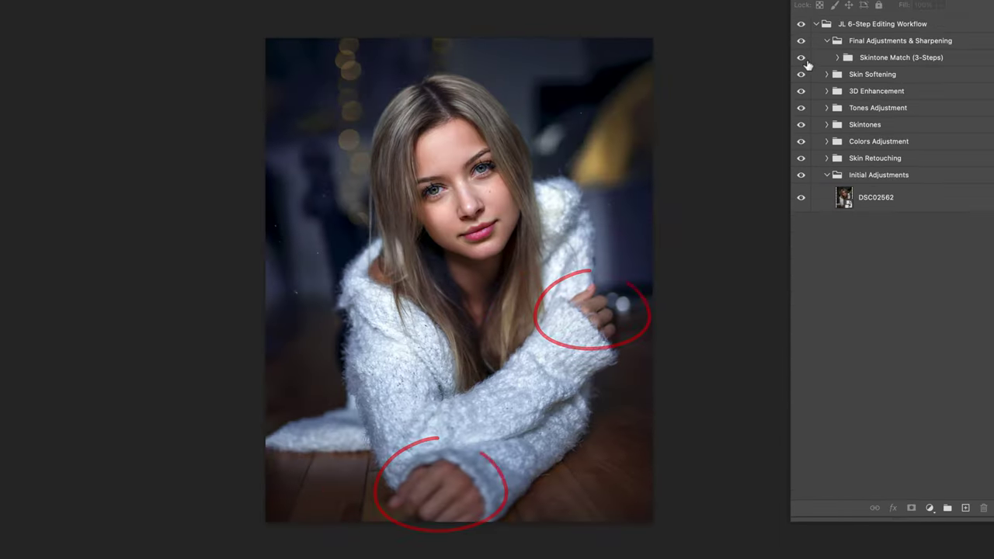
Compare the white-sweater portrait with and without its Skintone Match (3-Steps) group.
{"action": "left_click", "coordinate": [801, 59]}
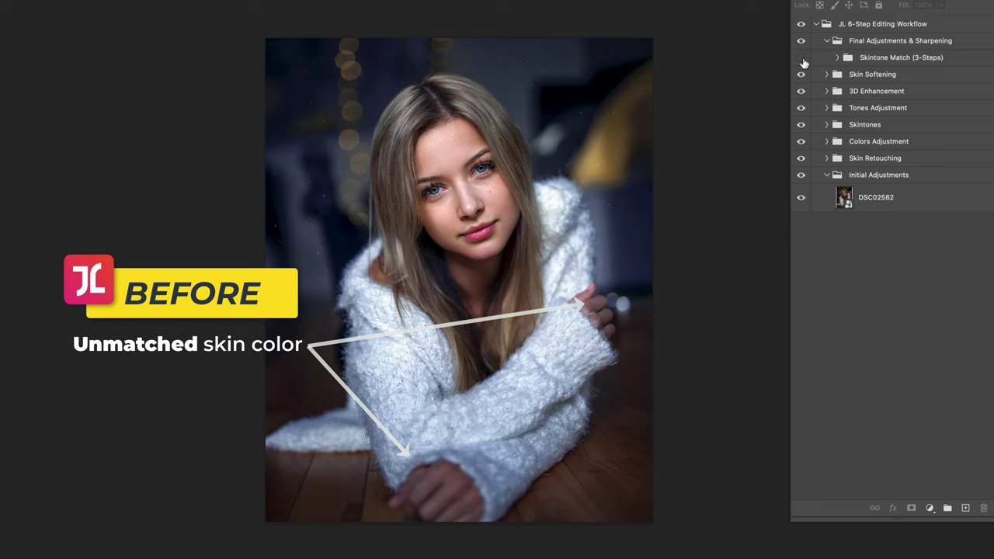
{"action": "left_click", "coordinate": [802, 58]}
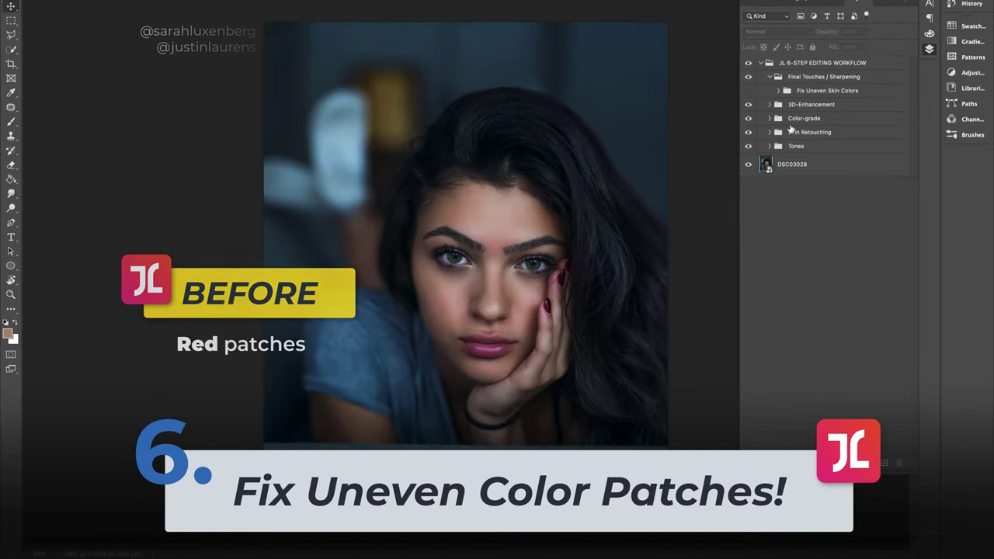
Compare the face in the Red Patches portrait close up with and without the Fix Uneven Skin Colors group.
{"action": "left_click", "coordinate": [748, 94]}
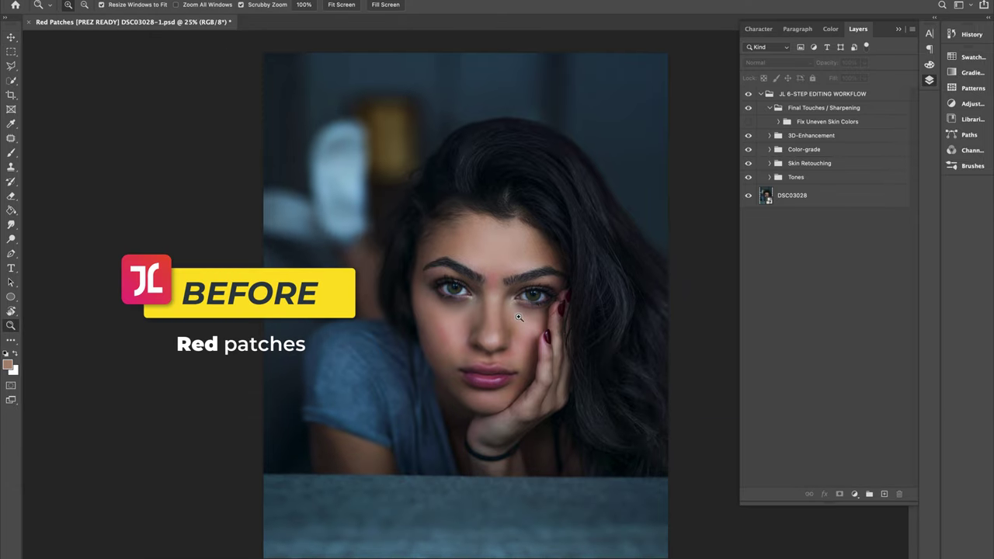
{"action": "left_click", "coordinate": [518, 317]}
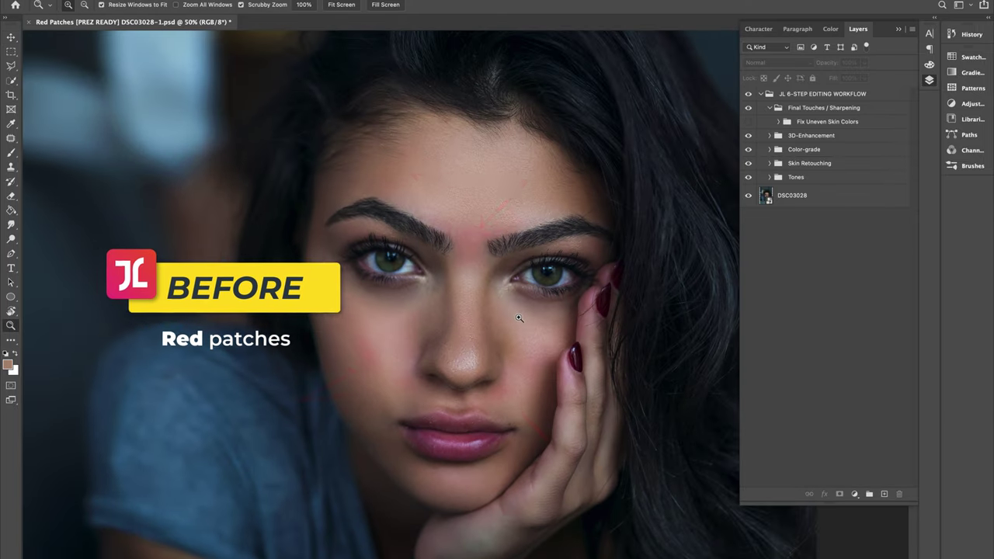
{"action": "left_click", "coordinate": [748, 121]}
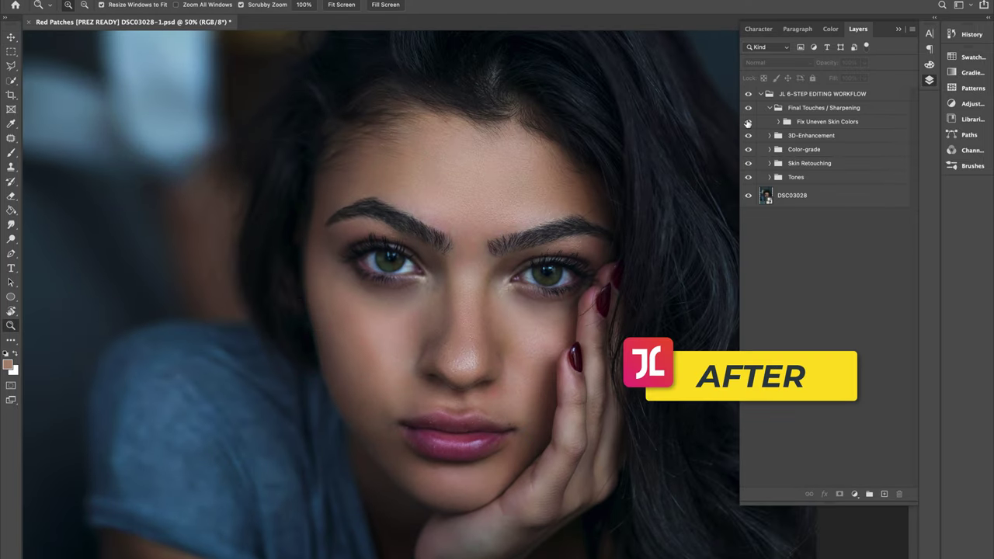
{"action": "left_click", "coordinate": [748, 122]}
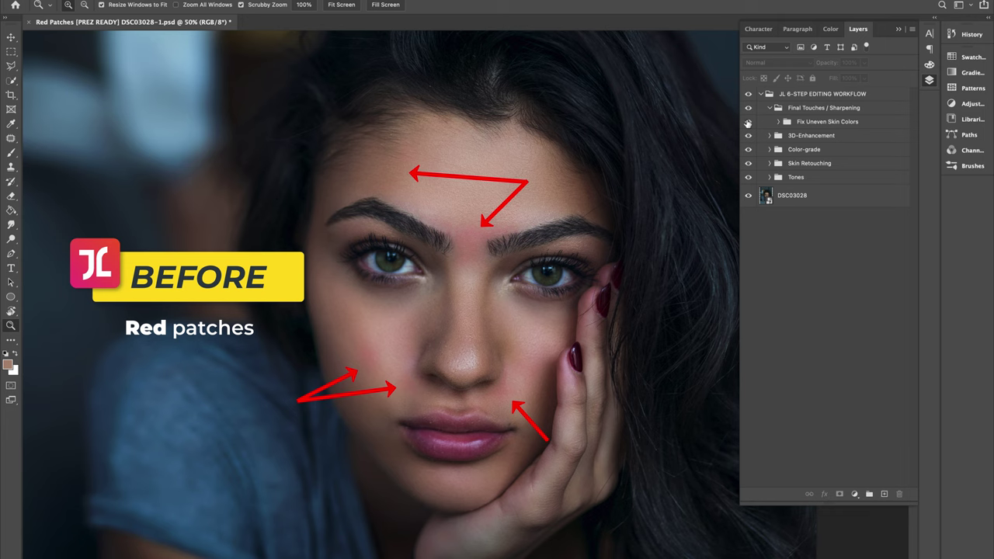
{"action": "left_click", "coordinate": [748, 122]}
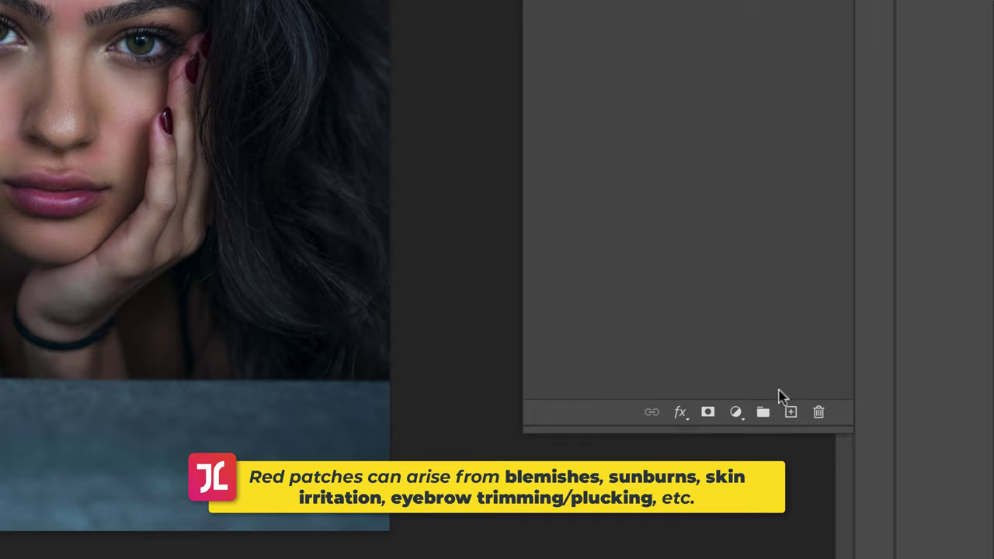
Add an empty layer above the Fix Uneven Skin Colors group inside Final Touches / Sharpening.
{"action": "left_click", "coordinate": [789, 410], "text": "alt"}
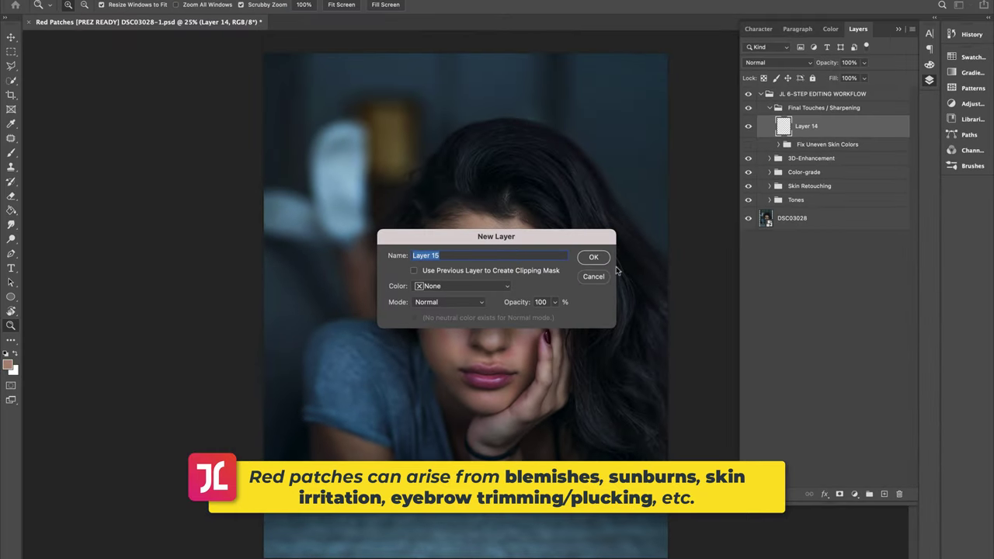
{"action": "left_click", "coordinate": [592, 278]}
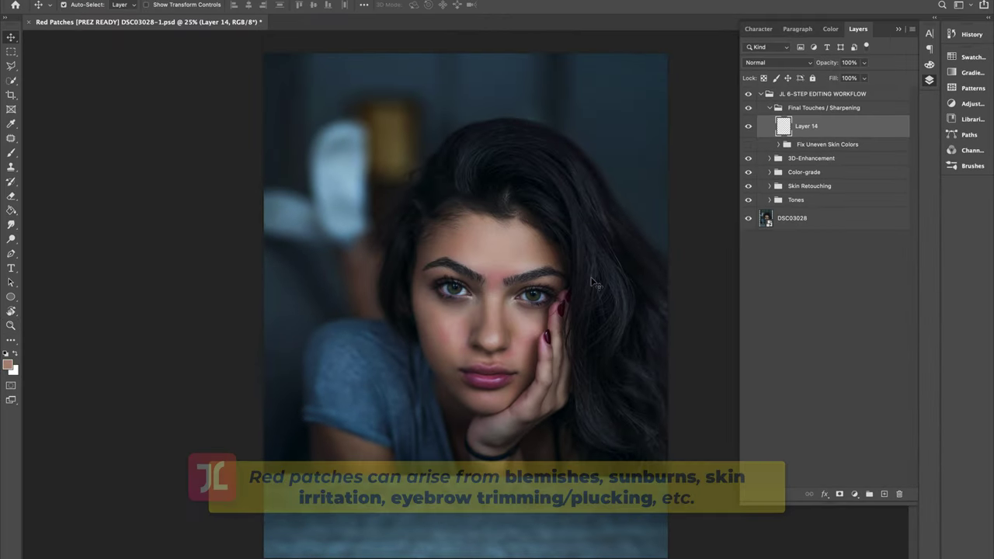
Sample the even midtone skin on the forehead as the foreground colour and ready a soft brush with 0% hardness.
{"action": "left_click", "coordinate": [488, 271]}
{"action": "left_click", "coordinate": [488, 271]}
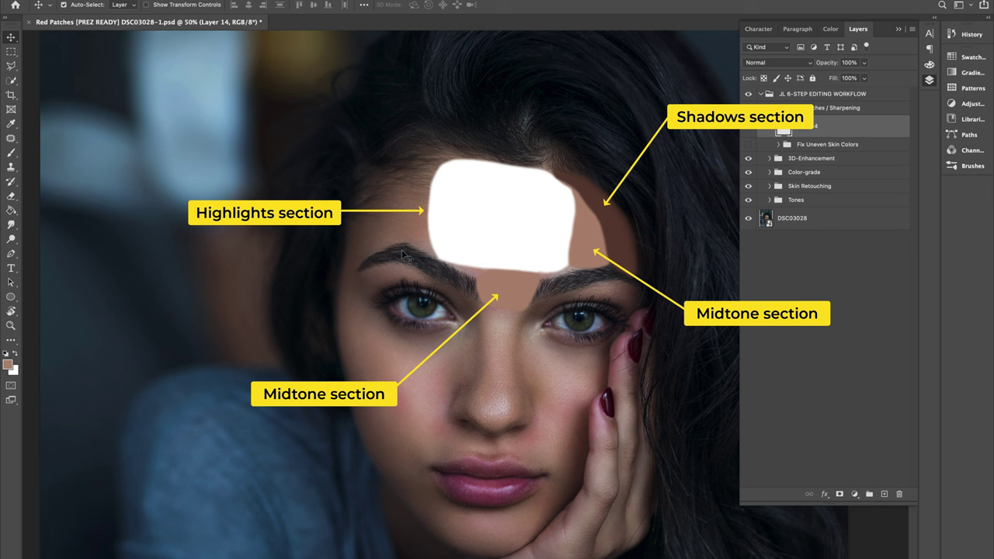
{"action": "key", "text": "i"}
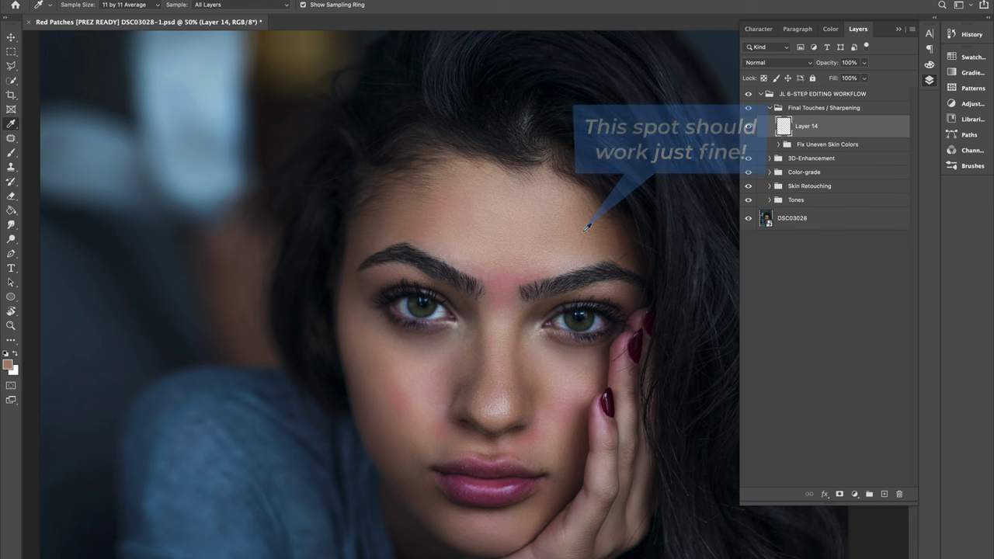
{"action": "key", "text": "b"}
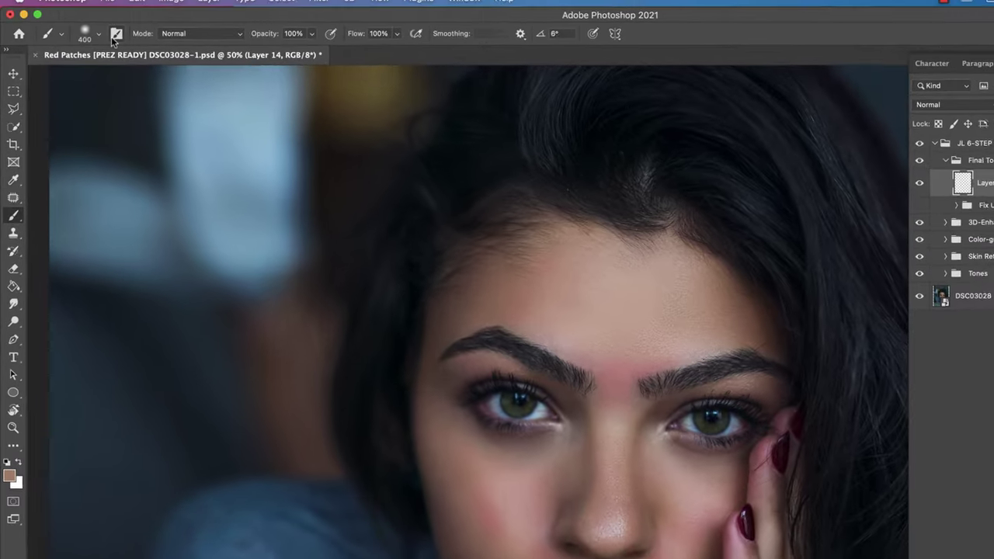
{"action": "left_click", "coordinate": [80, 5]}
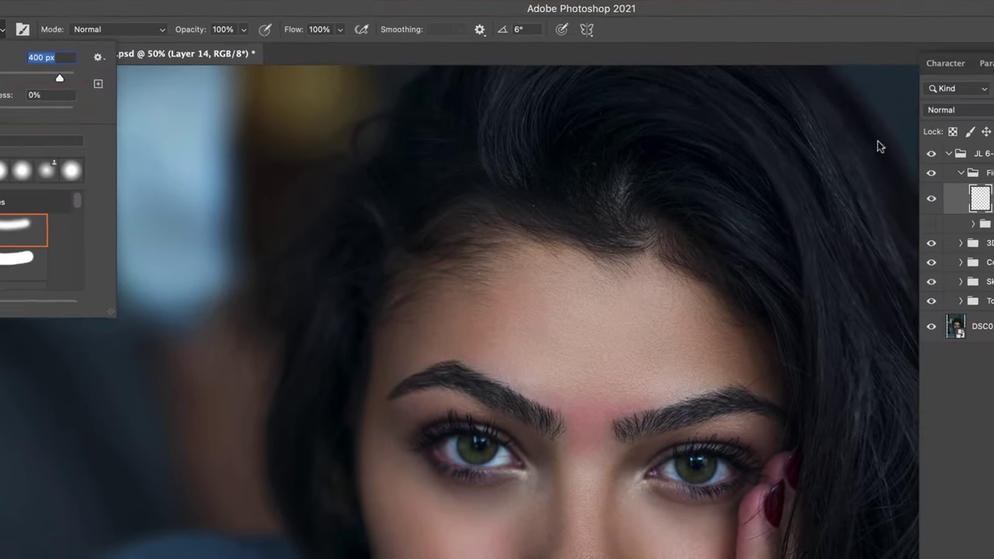
Set the new layer's blend mode to Hue and paint over the red patch between the eyebrows.
{"action": "left_click", "coordinate": [936, 106]}
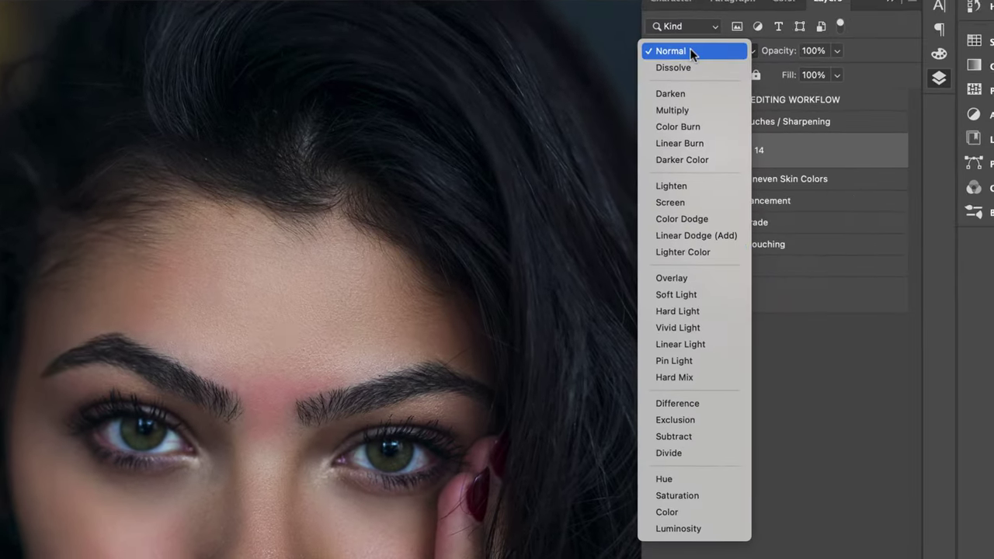
{"action": "left_click", "coordinate": [613, 475]}
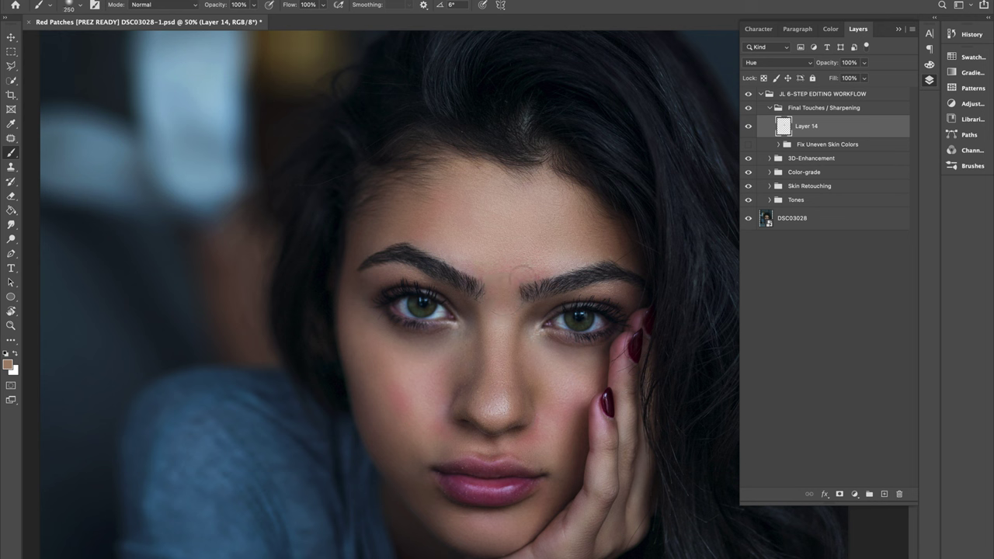
Sample nearby skin tones and paint over the remaining red patches on the forehead and cheeks, using 33% brush opacity for softer blending.
{"action": "left_click", "coordinate": [507, 208], "text": "alt"}
{"action": "left_click", "coordinate": [403, 398], "text": "alt"}
{"action": "key", "text": "bracketright"}
{"action": "key", "text": "3"}
{"action": "key", "text": "3"}
{"action": "key", "text": "bracketleft"}
{"action": "key", "text": "bracketleft"}
Compare the portrait with and without the Hue correction layer, both close up and at full view.
{"action": "left_click", "coordinate": [749, 128]}
{"action": "left_click", "coordinate": [749, 128]}
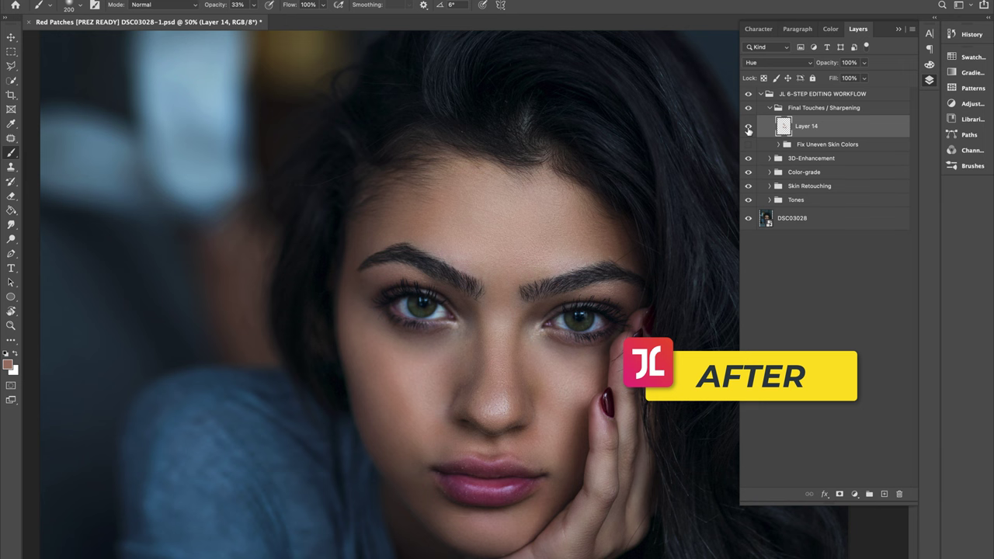
{"action": "left_click", "coordinate": [748, 128]}
{"action": "left_click", "coordinate": [748, 128]}
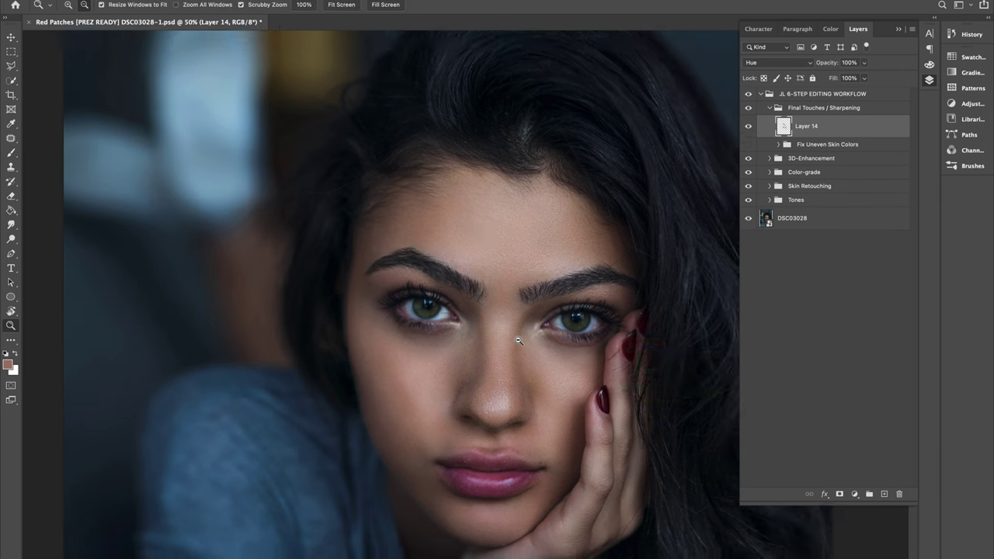
{"action": "left_click", "coordinate": [518, 340], "text": "alt"}
{"action": "key", "text": "b"}
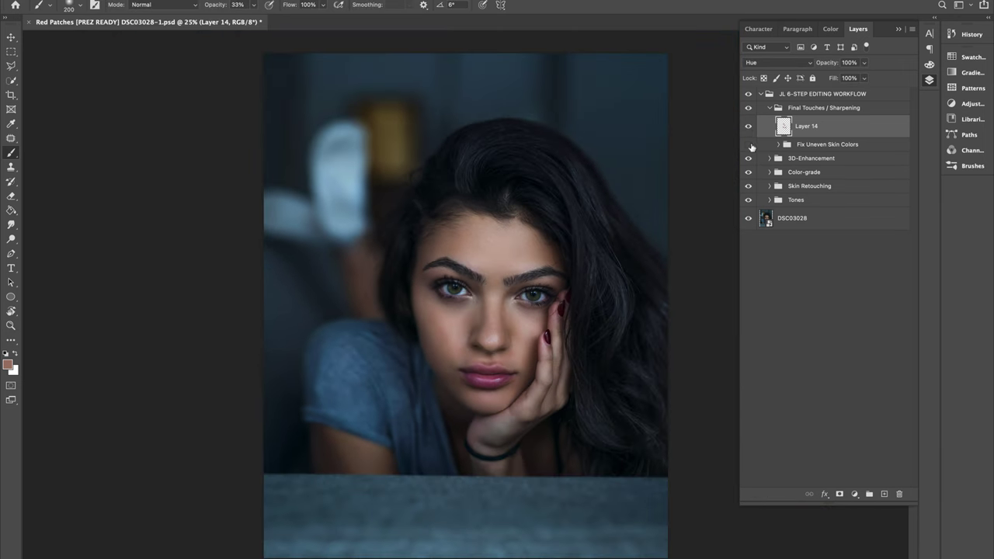
{"action": "left_click", "coordinate": [749, 129]}
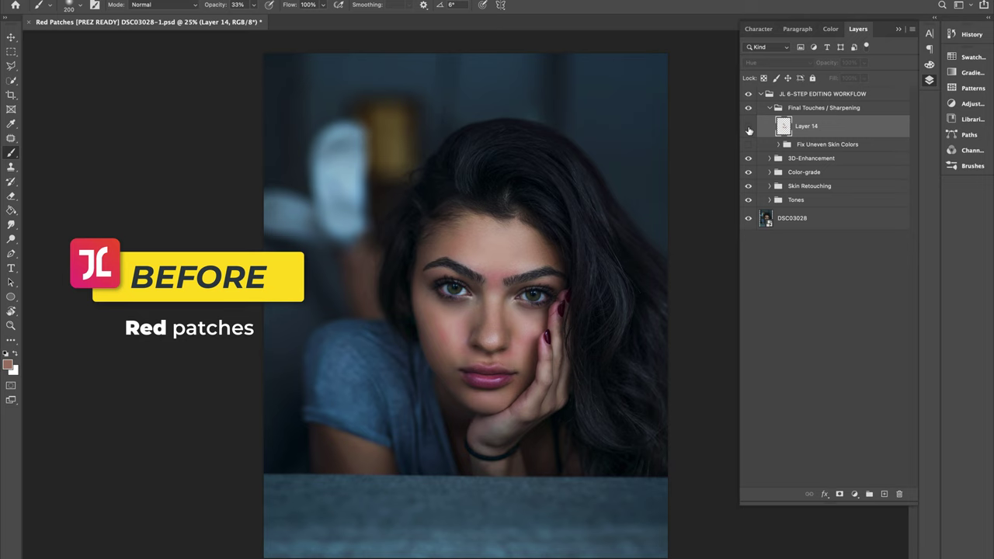
{"action": "left_click", "coordinate": [749, 128]}
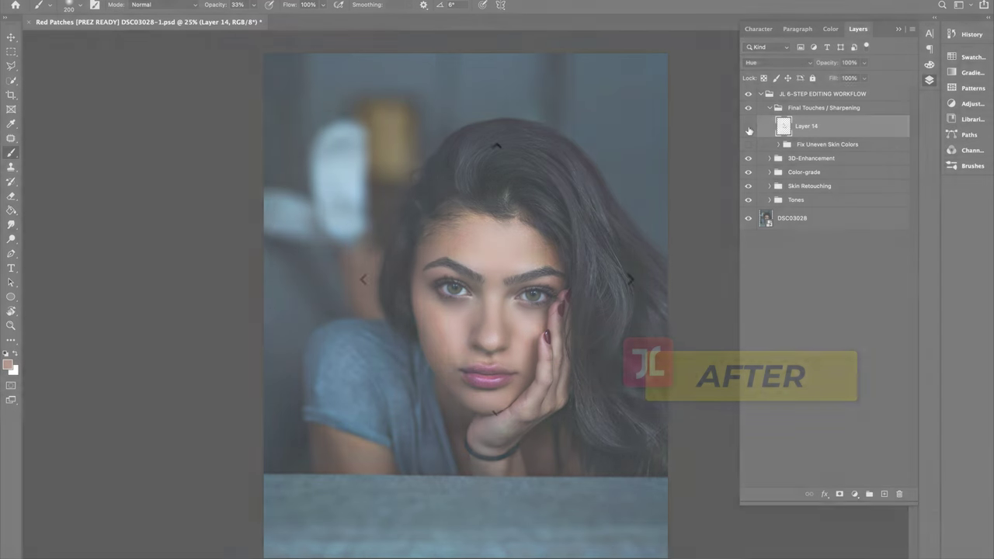